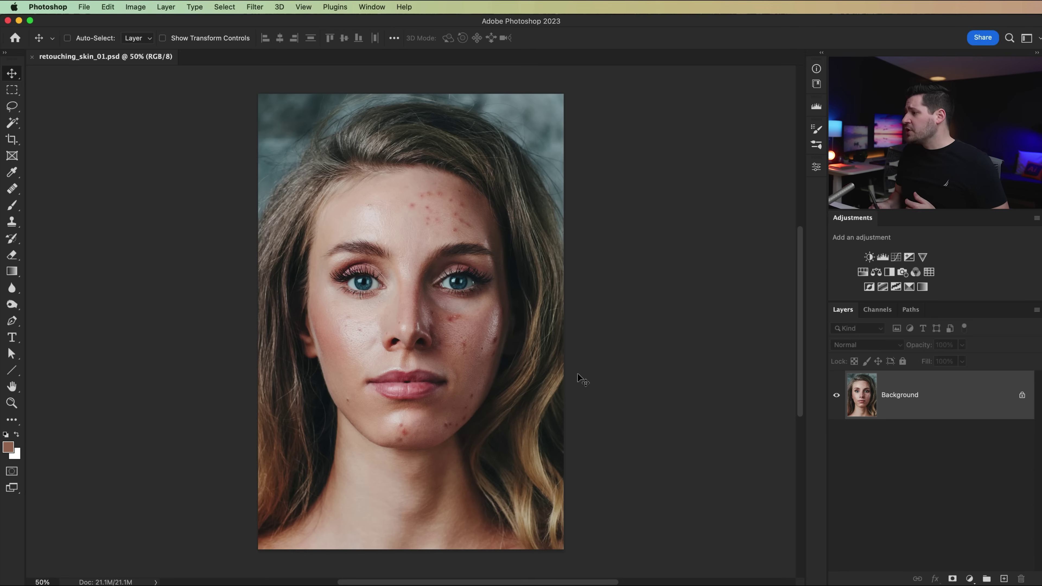
Step: Add a new empty layer above the Background and name it Blemishes
left_click(1004, 578)
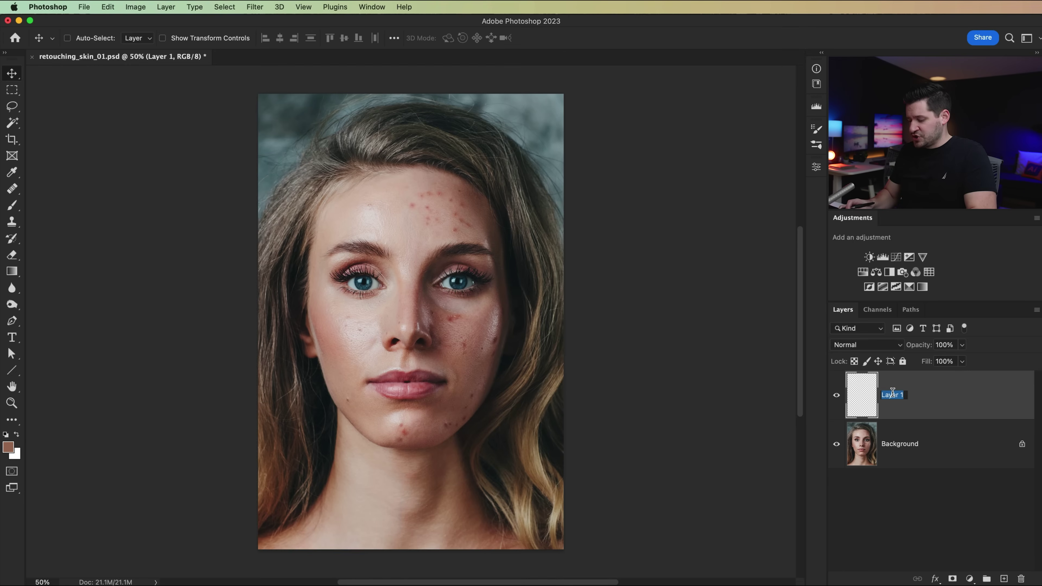
type("s")
key("Return")
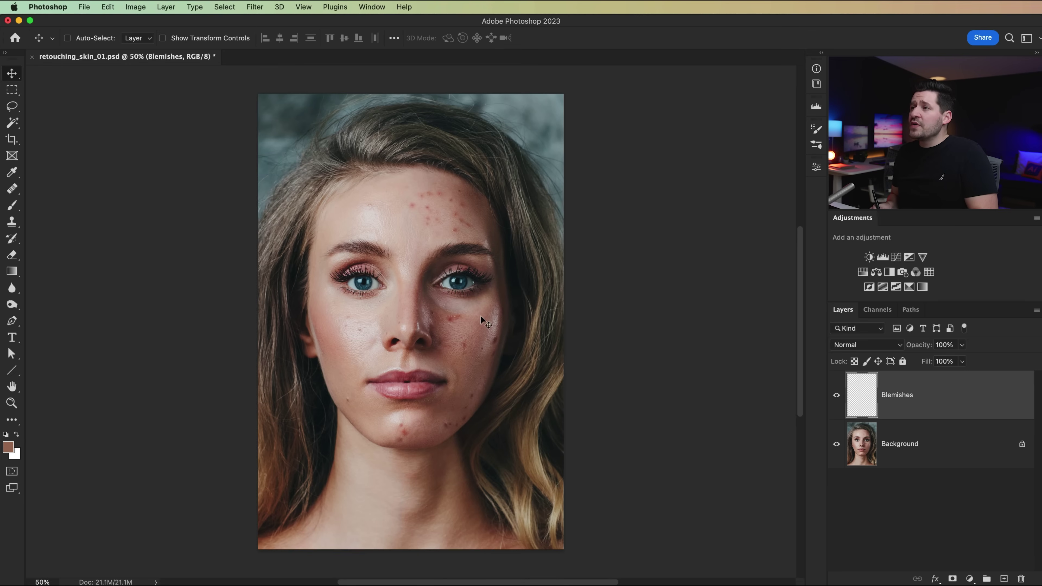
Step: Choose the Healing Brush for the forehead blemishes, sample from Current & Below, and open its Diffusion setting
key("z")
left_click_drag(417, 213, 475, 215)
left_click_drag(475, 216, 482, 295)
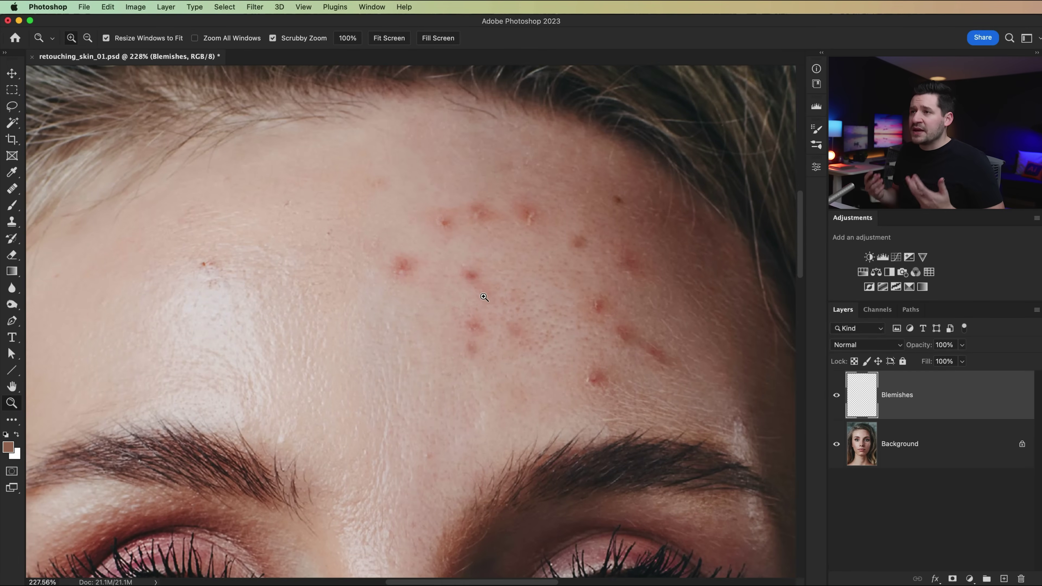
left_click(9, 189)
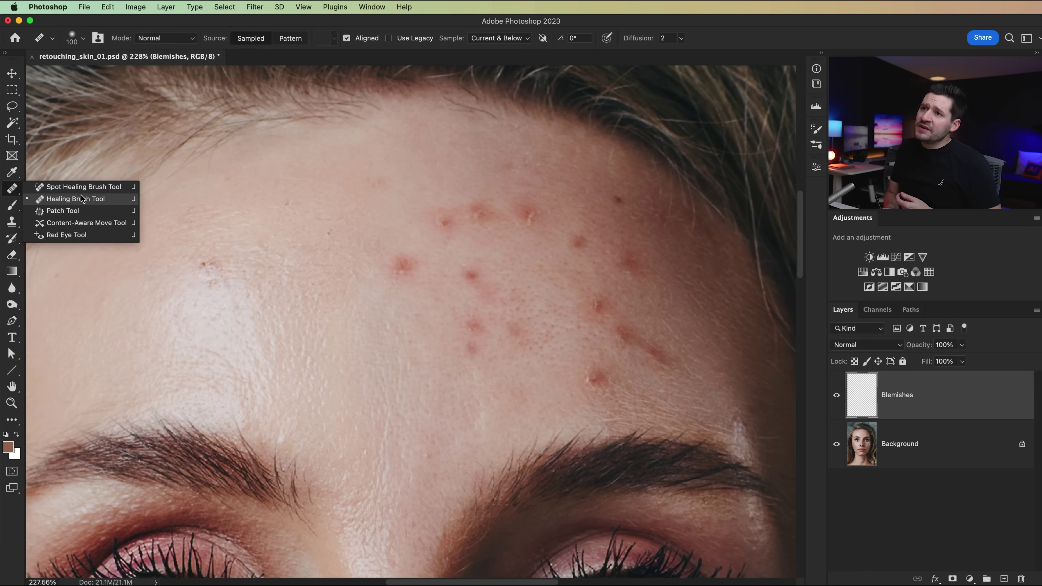
left_click(71, 199)
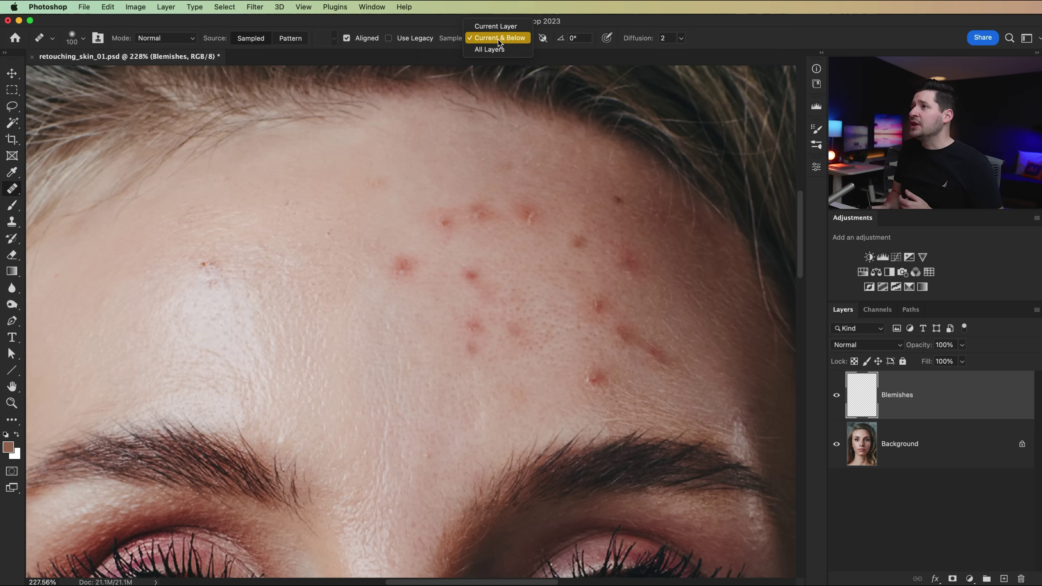
left_click(498, 41)
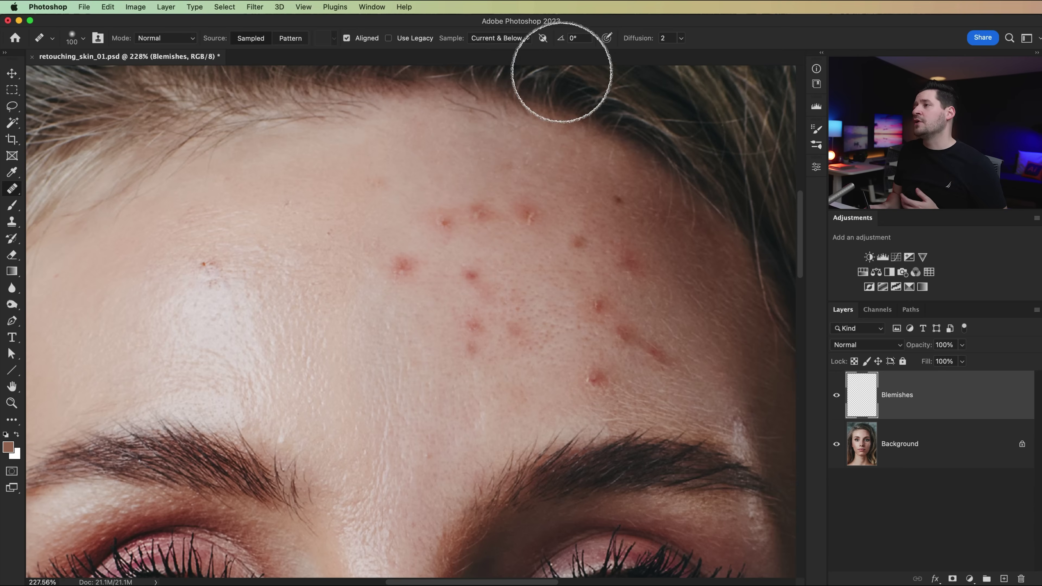
left_click(679, 37)
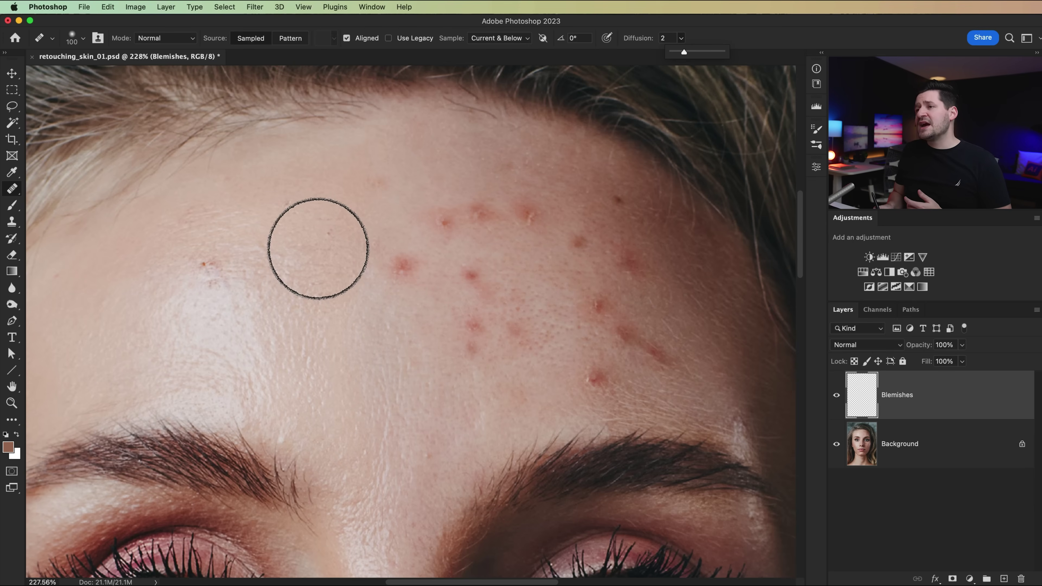
Step: Set the healing brush's hardness to 90% and its size to 25 px
left_click(83, 38)
left_click_drag(39, 95, 118, 95)
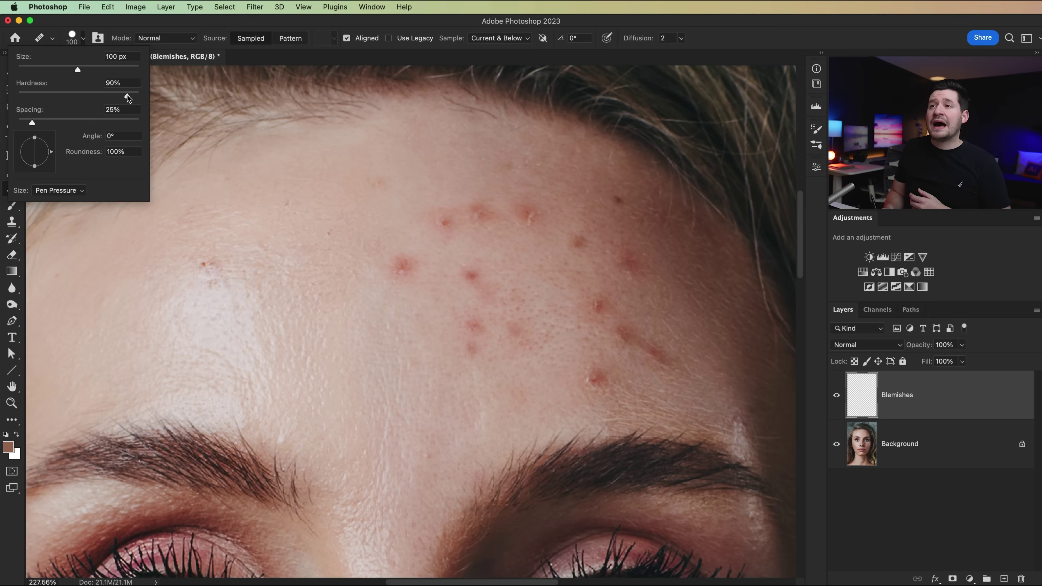
left_click(85, 40)
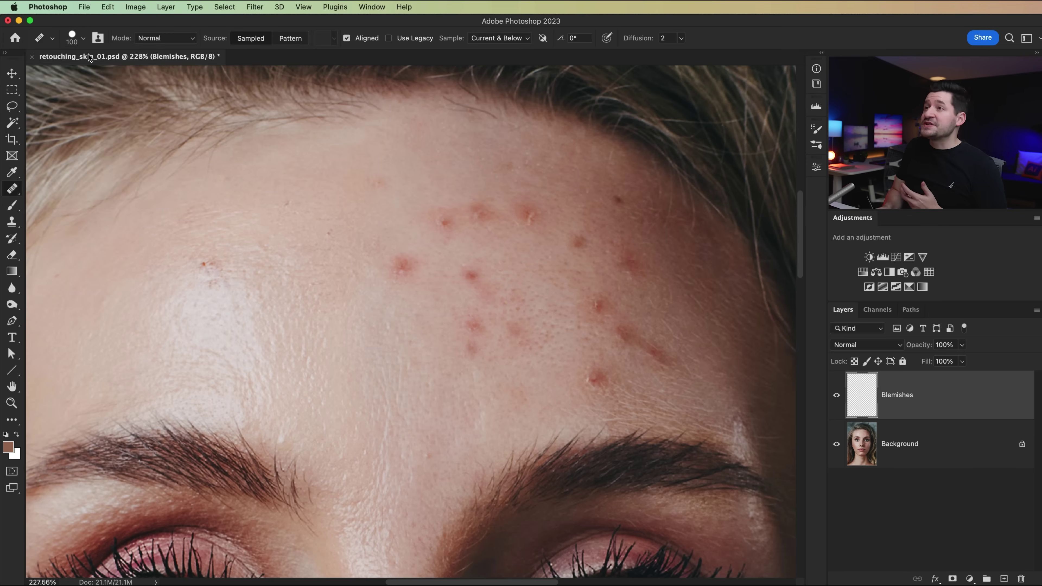
key("bracketleft")
key("bracketleft")
key("bracketleft")
key("bracketleft")
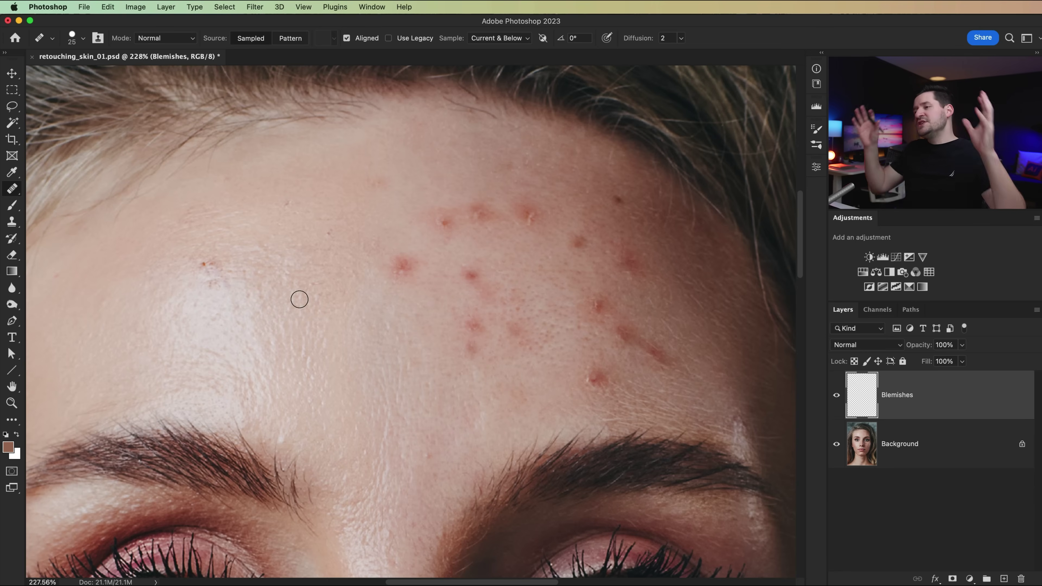
Step: Heal the small spot on the shiny left-hand side of the forehead using clean skin sampled nearby
key("super+space")
left_click_drag(215, 272, 372, 262)
left_click(301, 185, "alt")
mouse_move(309, 236)
left_mouse_down()
mouse_move(354, 249)
mouse_move(319, 294)
left_mouse_up()
Step: Heal the faint spot and the two nearest red blemishes in the middle of the forehead, resampling clean skin for each
key("space")
left_click_drag(661, 106, 327, 266)
left_click(454, 215, "alt")
left_click_drag(427, 191, 458, 192)
left_click(498, 365, "alt")
left_click_drag(500, 403, 510, 406)
left_click(533, 289, "alt")
mouse_move(615, 296)
left_mouse_down()
mouse_move(597, 272)
mouse_move(617, 323)
left_mouse_up()
Step: Heal the two remaining red blemishes in the row across the upper forehead with freshly sampled skin
left_click_drag(676, 333, 479, 373)
left_click(479, 372, "alt")
left_click_drag(517, 311, 506, 278)
left_click(586, 276, "alt")
left_click_drag(641, 316, 617, 277)
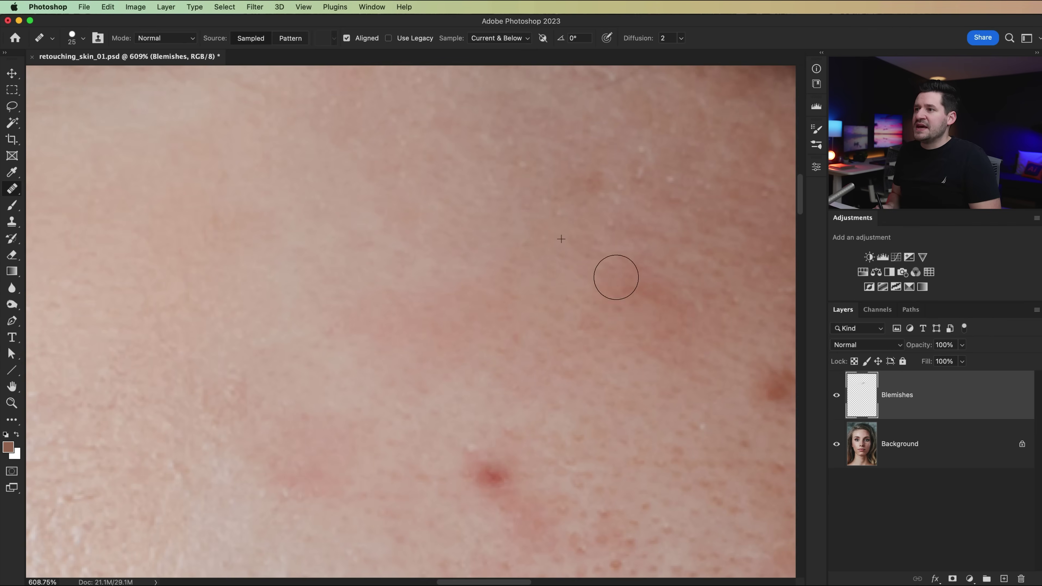
Step: Heal the dark spots on the upper right-hand forehead near the hairline, sampling adjacent skin
left_click_drag(575, 230, 385, 321)
left_click(371, 318, "alt")
left_click_drag(404, 275, 403, 286)
left_click(441, 269, "alt")
left_click(514, 267)
left_click_drag(628, 376, 429, 258)
left_click(484, 336, "alt")
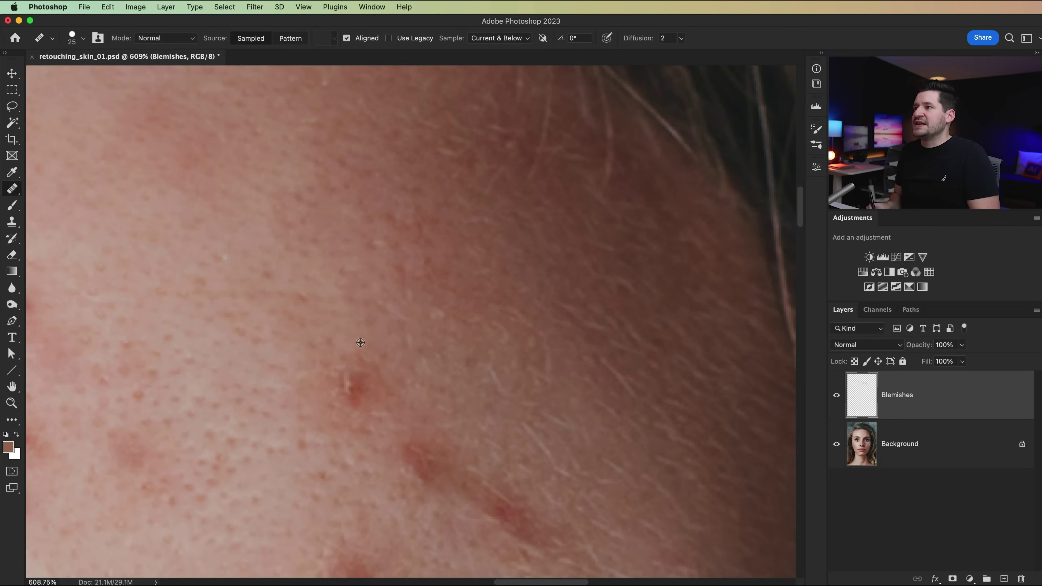
Step: Heal the red spots and the diagonal red streak on the forehead above the right-hand eyebrow
left_click_drag(311, 455, 411, 344)
left_click(410, 344, "alt")
left_click_drag(444, 286, 436, 274)
left_click(566, 268, "alt")
left_click_drag(542, 354, 522, 353)
left_click_drag(586, 397, 660, 417)
left_click(556, 343, "alt")
left_click_drag(444, 472, 464, 462)
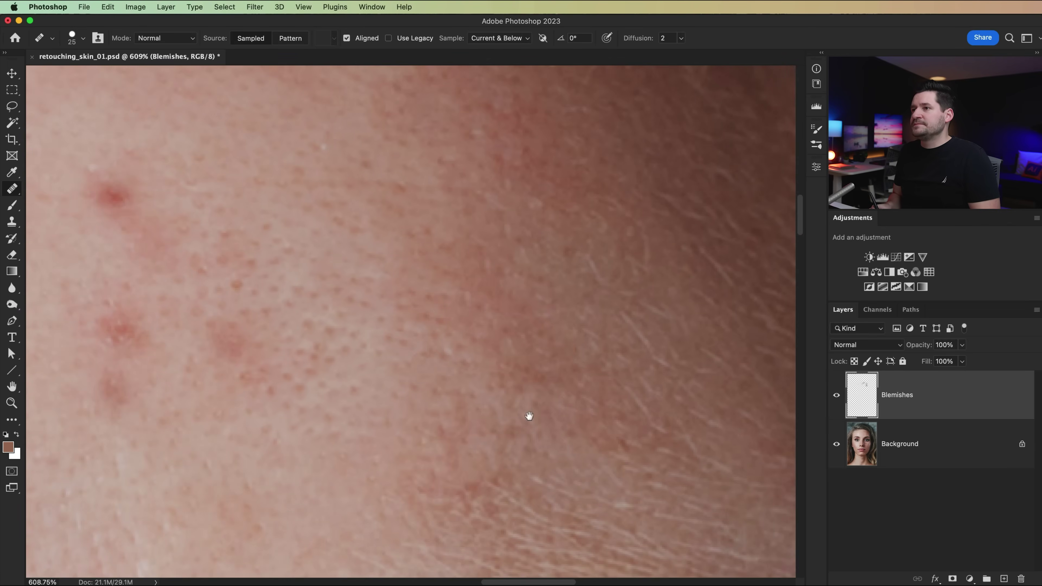
Step: Heal the cluster of four red blemishes in the center of the forehead, sampling clean skin around them
left_click_drag(528, 417, 654, 287)
left_click(337, 269, "alt")
left_click_drag(363, 222, 370, 220)
left_click_drag(243, 255, 246, 267)
left_click(272, 275, "alt")
left_click_drag(244, 199, 251, 201)
left_click_drag(246, 164, 404, 324)
left_click(366, 271, "alt")
left_click(409, 251)
Step: Heal the small dark spots on the skin beneath the left-hand eye with sampled clean skin
mouse_move(501, 278)
left_mouse_down()
mouse_move(601, 237)
mouse_move(672, 135)
left_mouse_up()
key("super+minus")
left_click_drag(483, 434, 439, 214)
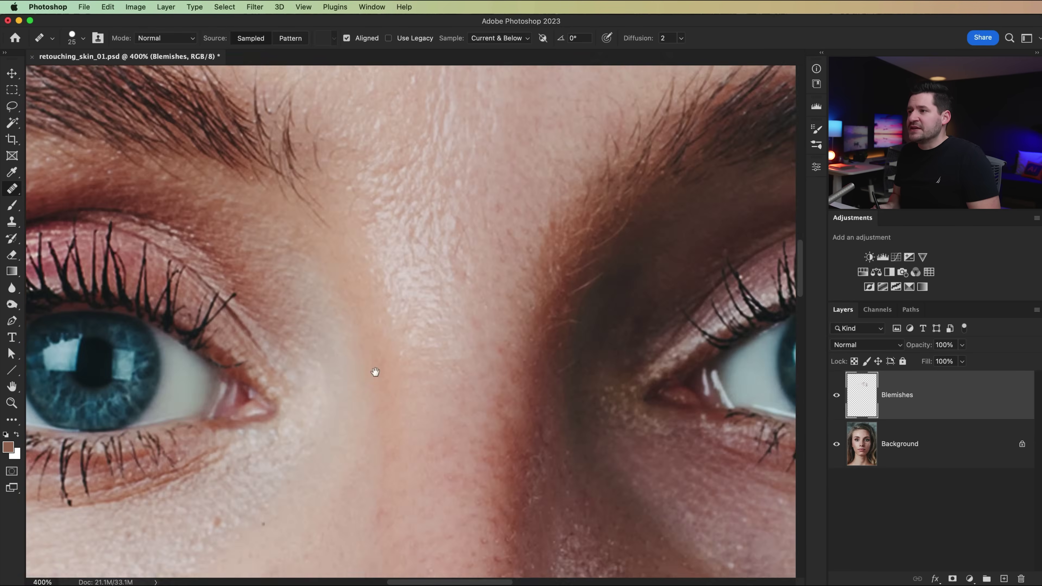
left_click_drag(374, 372, 631, 73)
left_click(418, 226, "alt")
left_click(394, 225)
left_click(630, 354, "alt")
left_click(631, 391)
left_click(527, 471)
Step: Heal the remaining small spots across the left-hand cheek, sampling matching skin texture
mouse_move(248, 330)
left_mouse_down()
mouse_move(380, 215)
mouse_move(347, 222)
left_mouse_up()
left_click(380, 214, "alt")
left_click_drag(341, 283, 334, 287)
left_click(476, 336, "alt")
left_click_drag(439, 325, 455, 324)
left_click(485, 302)
left_click(377, 410)
left_click(288, 426, "alt")
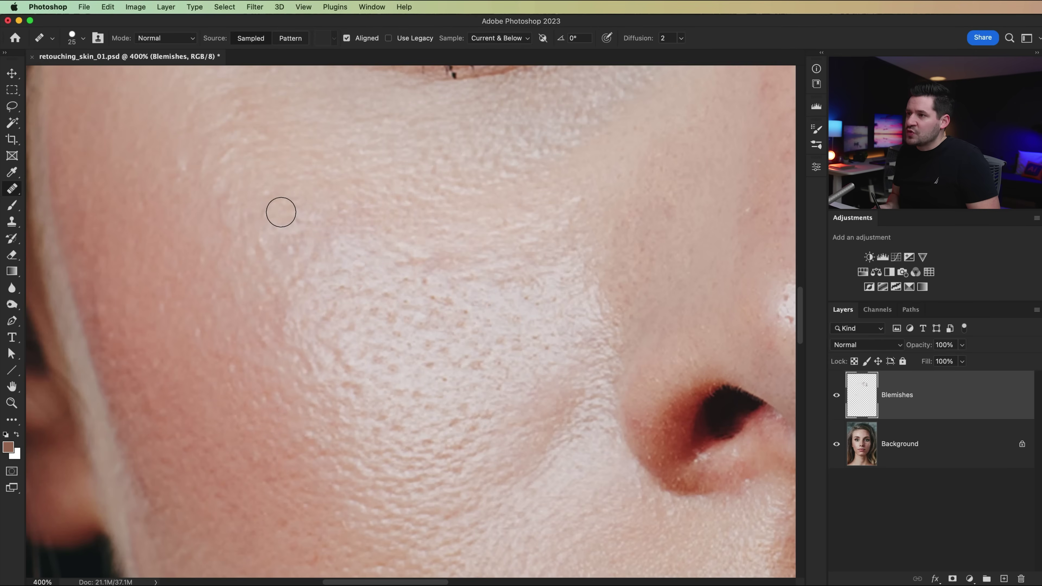
Step: Heal the red blemish on the cheek below the right-hand eye
left_click_drag(478, 414, 271, 312)
left_click_drag(524, 125, 437, 332)
left_click_drag(507, 381, 399, 277)
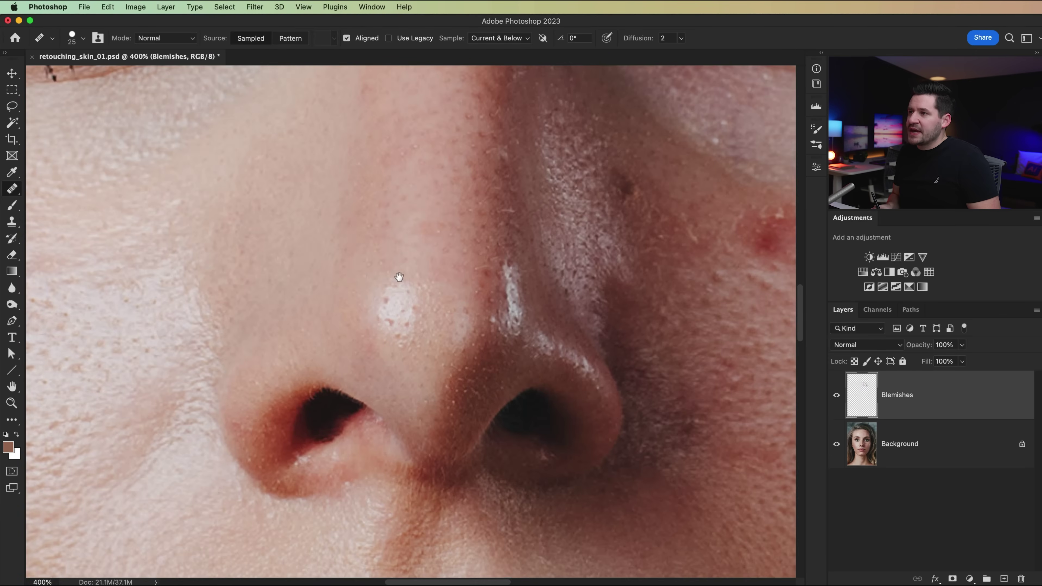
left_click_drag(498, 405, 216, 473)
left_click_drag(287, 201, 337, 294)
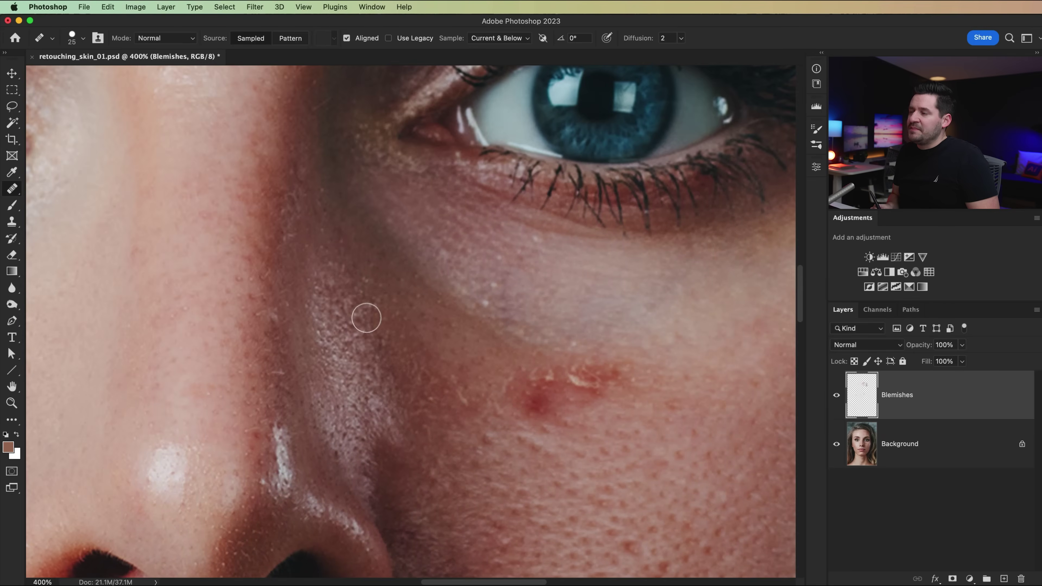
left_click_drag(631, 441, 391, 358)
left_click_drag(290, 322, 353, 309)
Step: Heal the red patch and dark spots on the right-hand cheek and along the edge of the face
left_click_drag(418, 480, 291, 275)
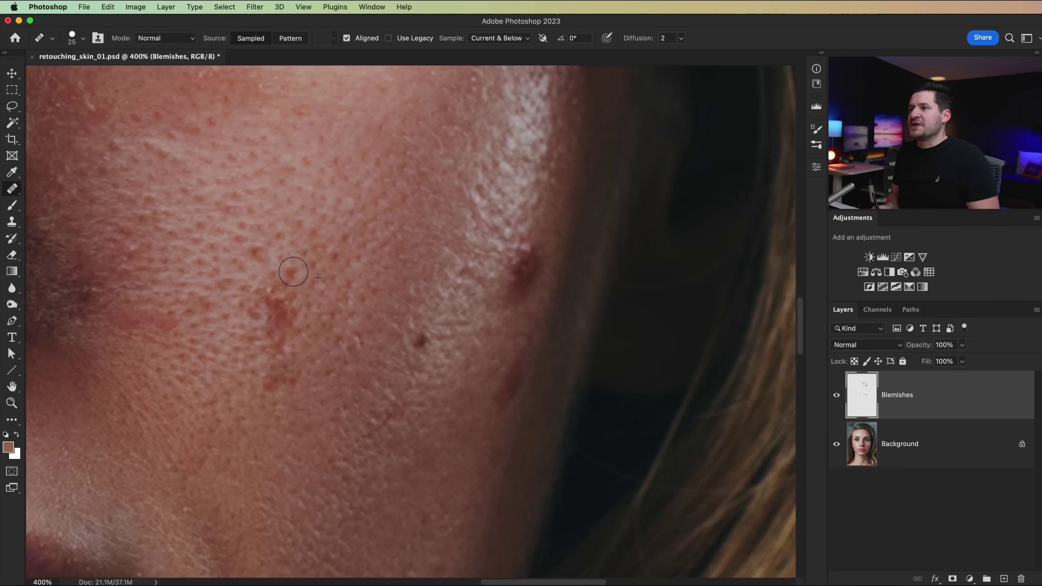
mouse_move(272, 354)
left_mouse_down()
mouse_move(278, 297)
mouse_move(302, 362)
mouse_move(268, 312)
mouse_move(246, 307)
mouse_move(262, 288)
left_mouse_up()
left_click(419, 342)
left_click_drag(521, 267, 507, 297)
left_click_drag(522, 357, 513, 382)
left_click(506, 410, "alt")
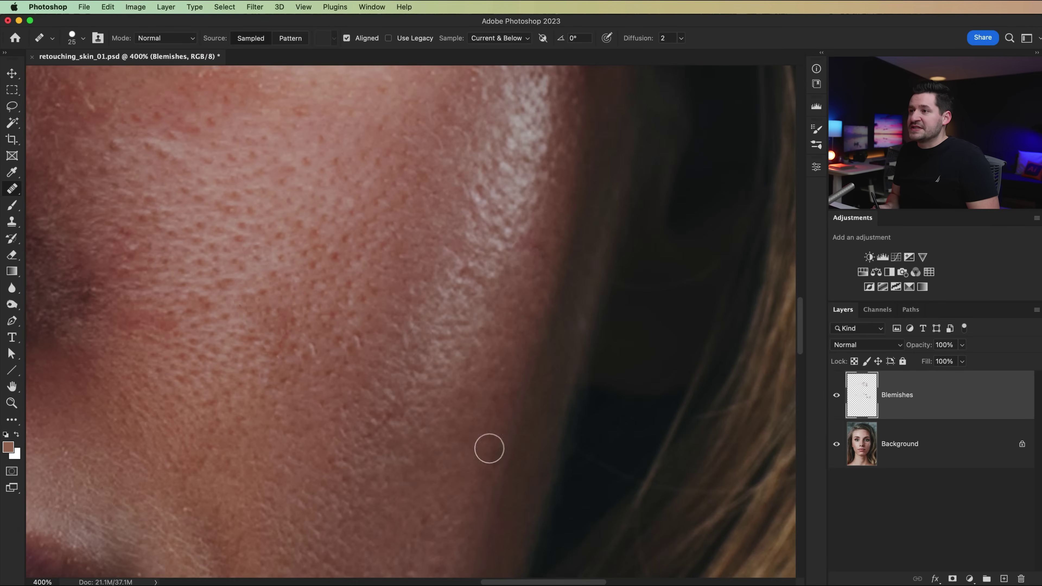
Step: Heal the dark spots on the lower right-hand cheek and along the jawline
left_click_drag(420, 526, 536, 217)
left_click(536, 217)
scroll(536, 217, "down", 4)
scroll(474, 239, "down", 5)
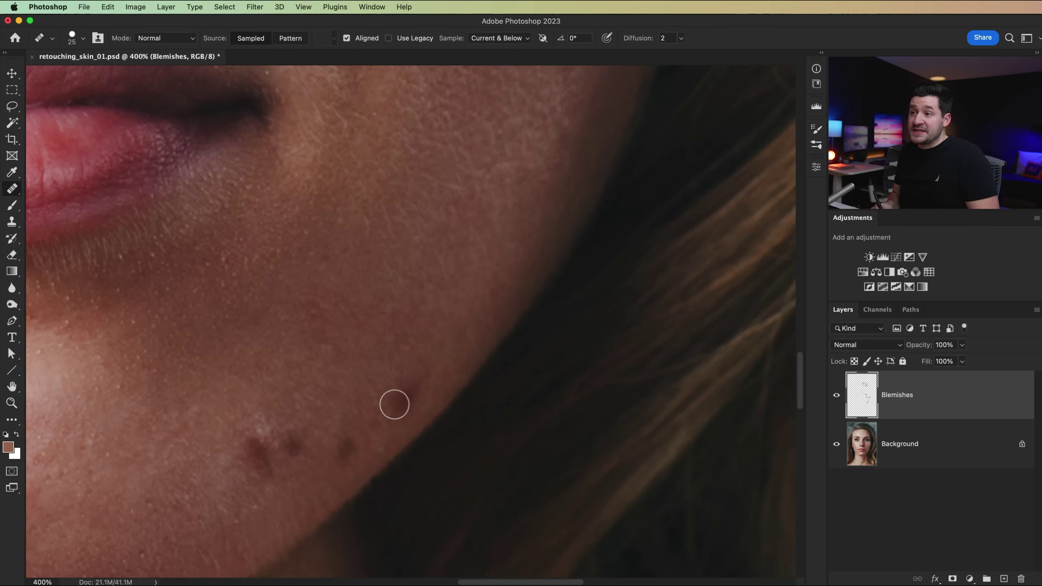
left_click(348, 448)
left_click_drag(348, 447, 475, 328)
mouse_move(418, 328)
left_mouse_down()
mouse_move(425, 314)
mouse_move(384, 345)
mouse_move(379, 372)
mouse_move(552, 306)
left_mouse_up()
left_click(435, 251, "alt")
left_click(388, 302)
Step: Heal the red blemish on the chin with sampled skin and return to the full portrait
left_click(150, 239, "alt")
left_click(197, 254)
left_click(221, 312)
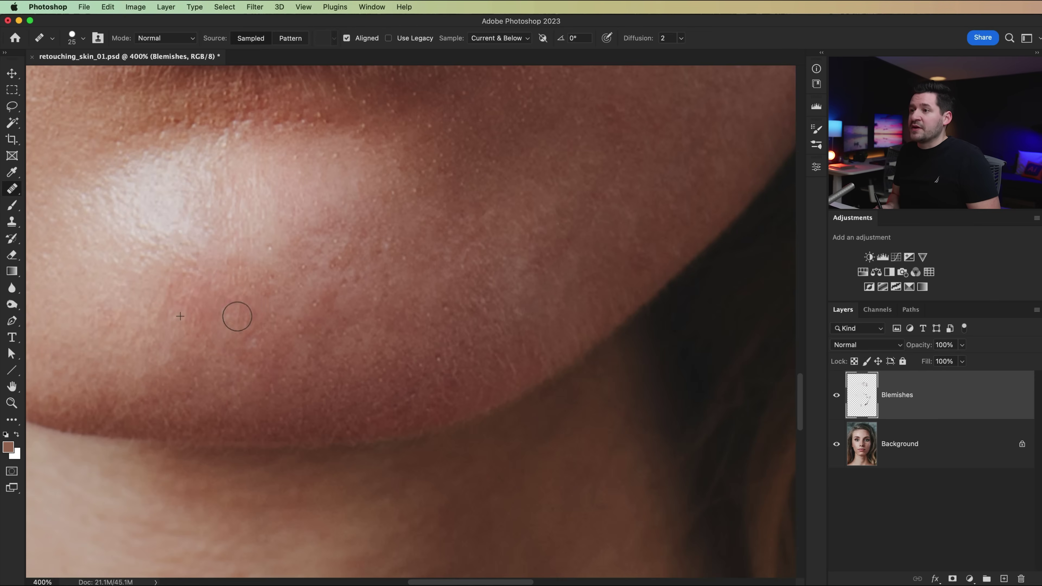
left_click_drag(197, 135, 424, 341)
left_click_drag(164, 312, 337, 235)
left_click_drag(296, 144, 244, 361)
key("super+0")
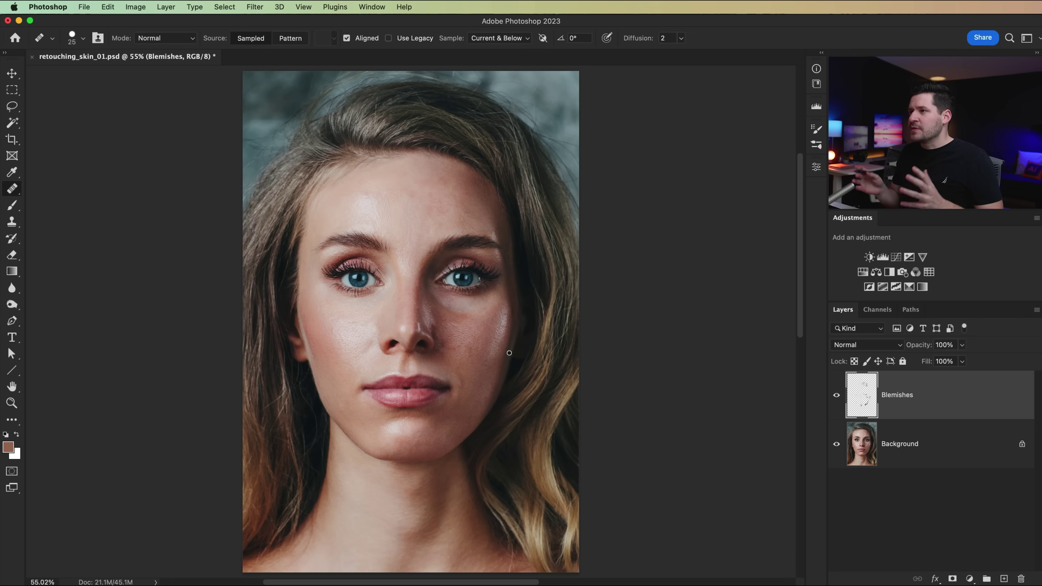
Step: Inspect the retouched cheek, nose area and forehead up close for remaining uneven skin tone
key("z")
mouse_move(521, 348)
left_mouse_down()
mouse_move(472, 377)
mouse_move(484, 368)
mouse_move(498, 407)
left_mouse_up()
key("j")
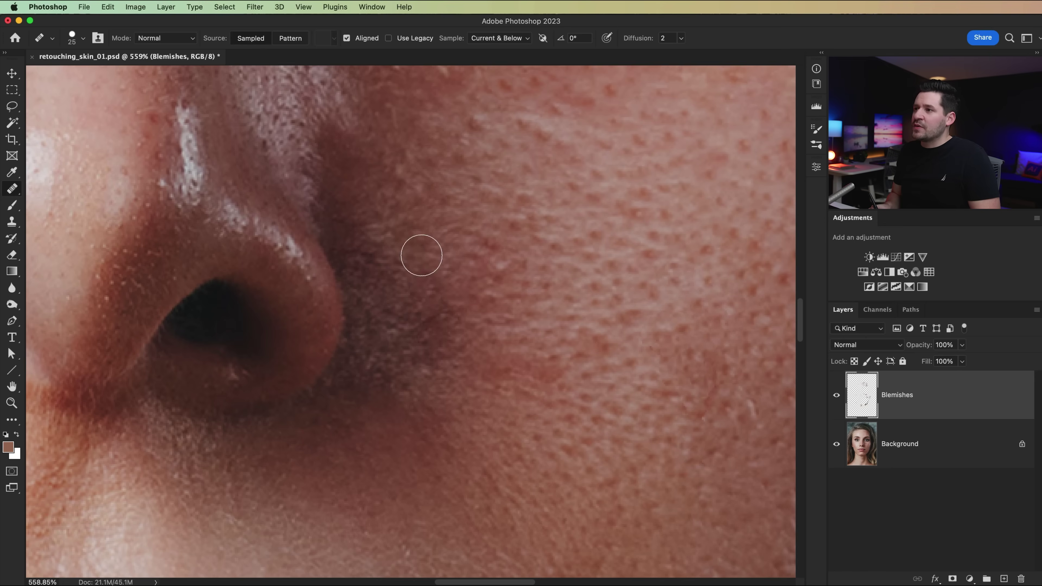
left_click(400, 285, "alt")
key("super+0")
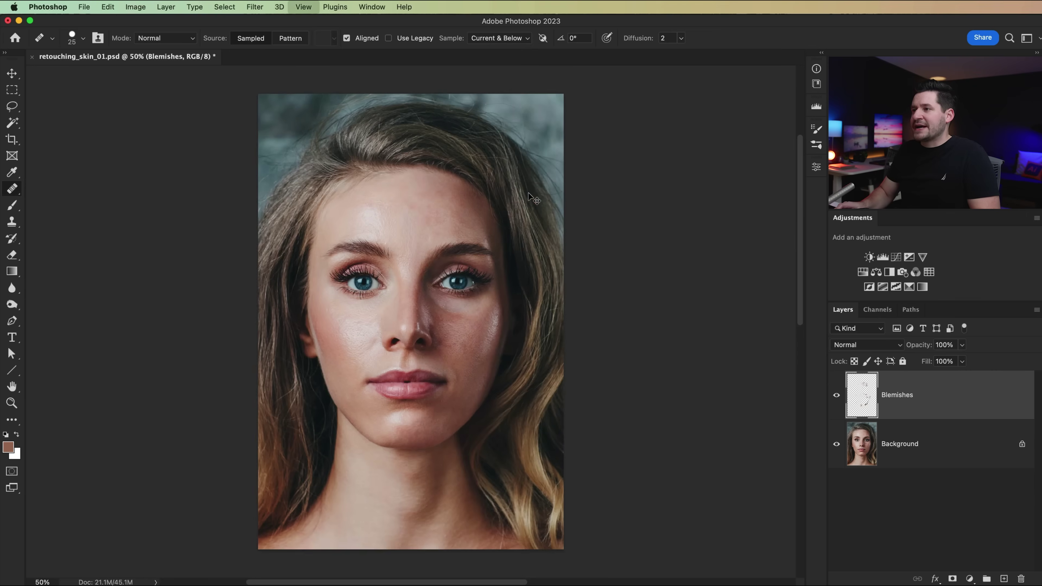
key("super+equal")
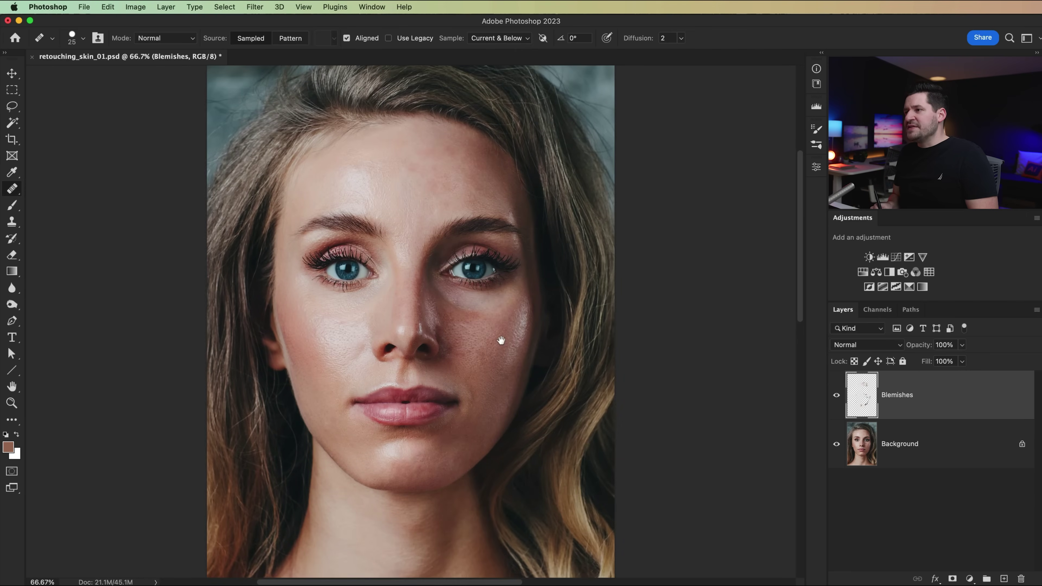
scroll(502, 351, "up", 2)
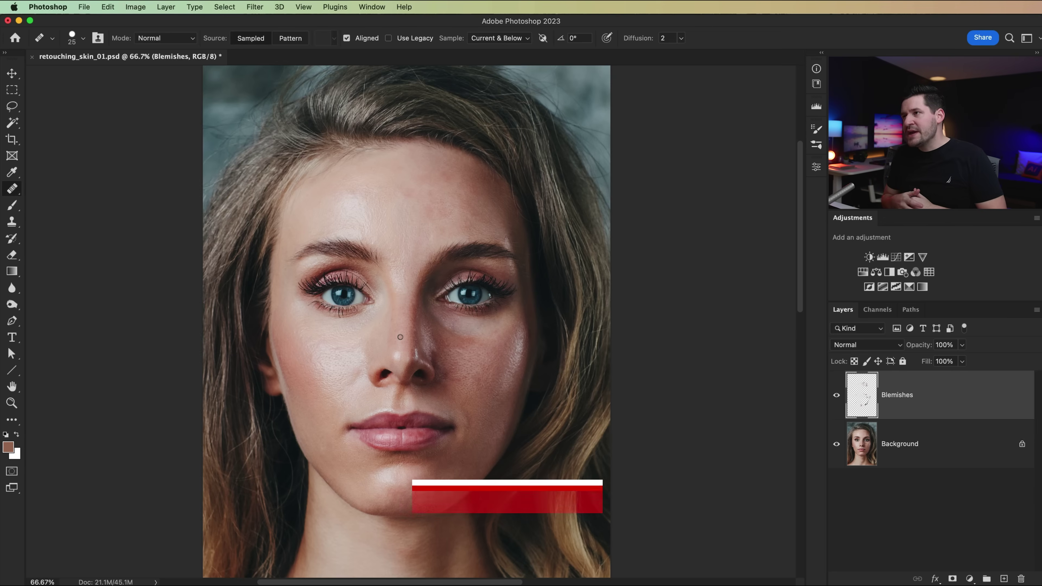
key("z")
left_click(421, 213)
left_click(421, 213)
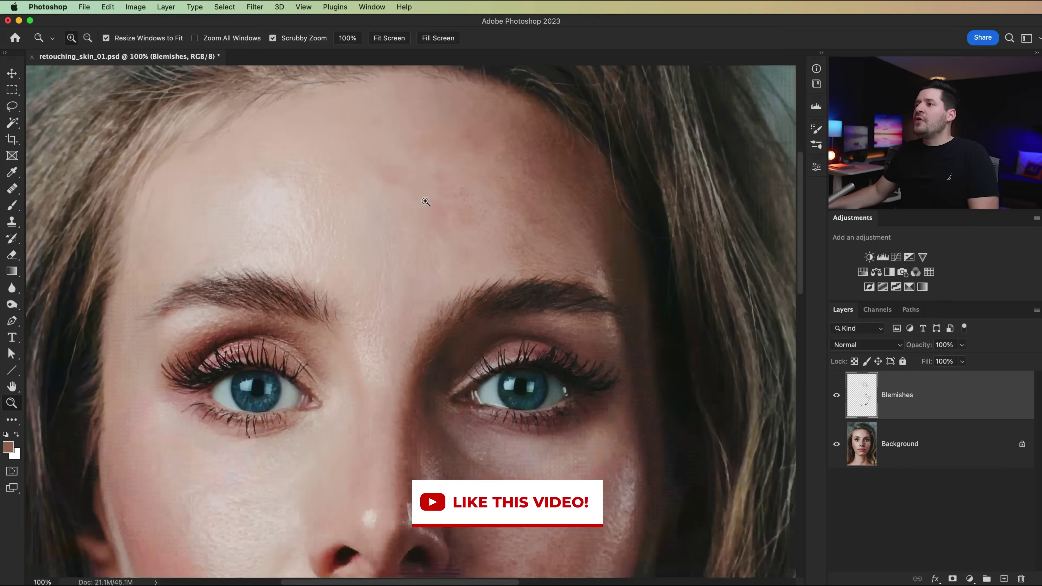
left_click_drag(440, 186, 426, 265)
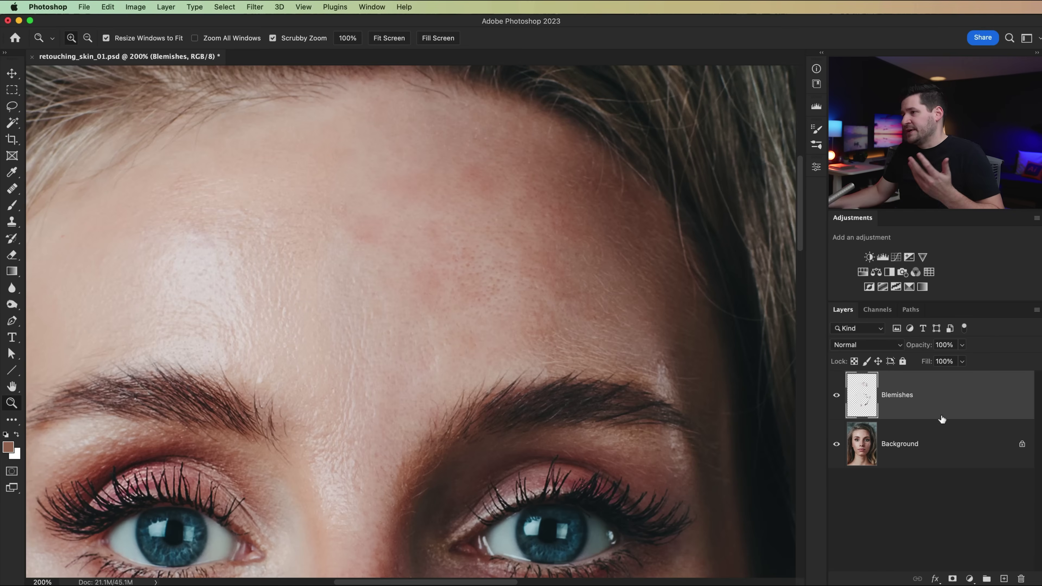
Step: Stamp all visible layers into a new merged layer on top and duplicate that layer
key("super+minus")
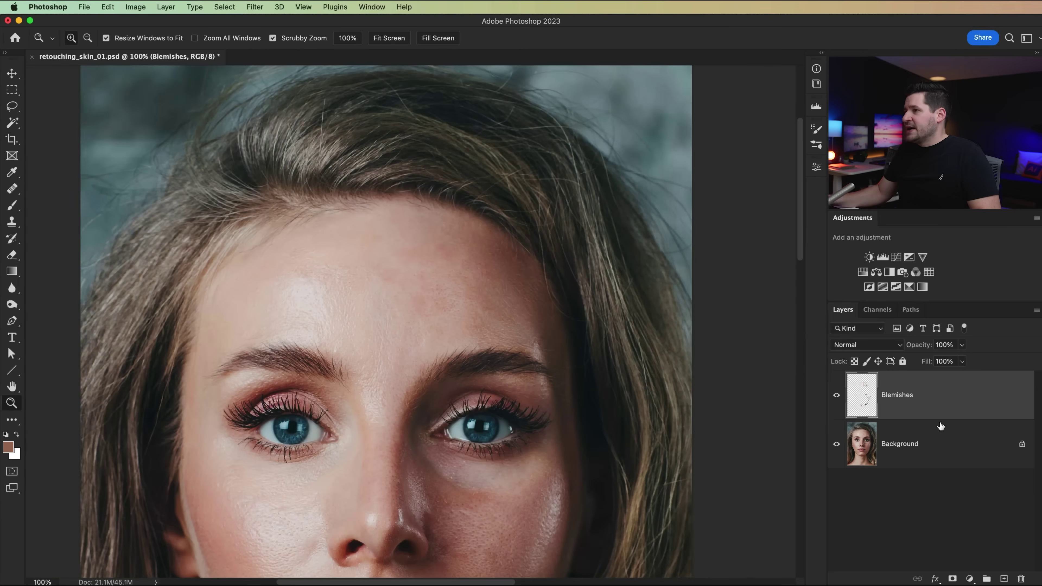
left_click_drag(341, 429, 344, 365)
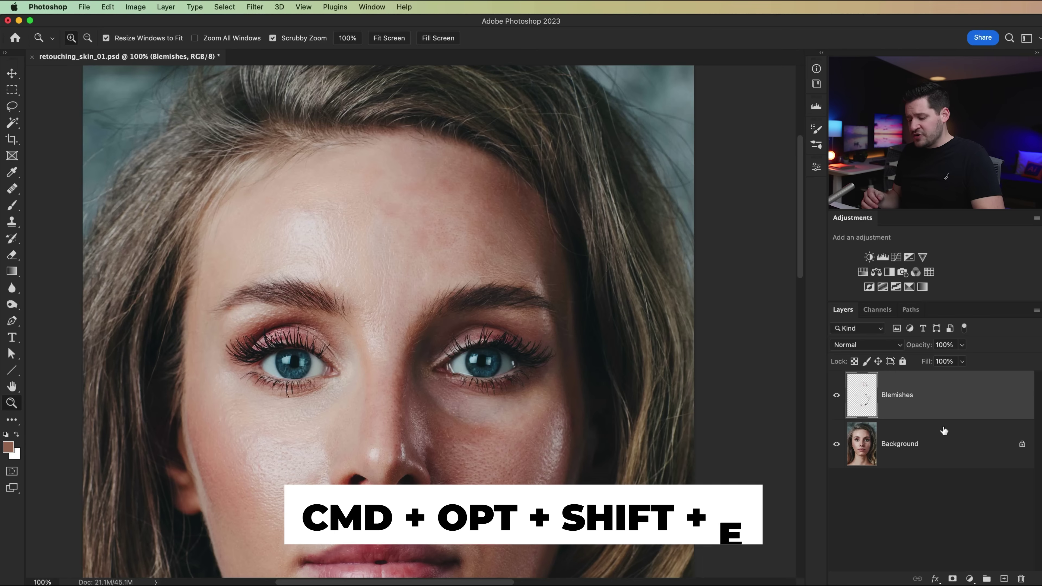
key("super+alt+shift+e")
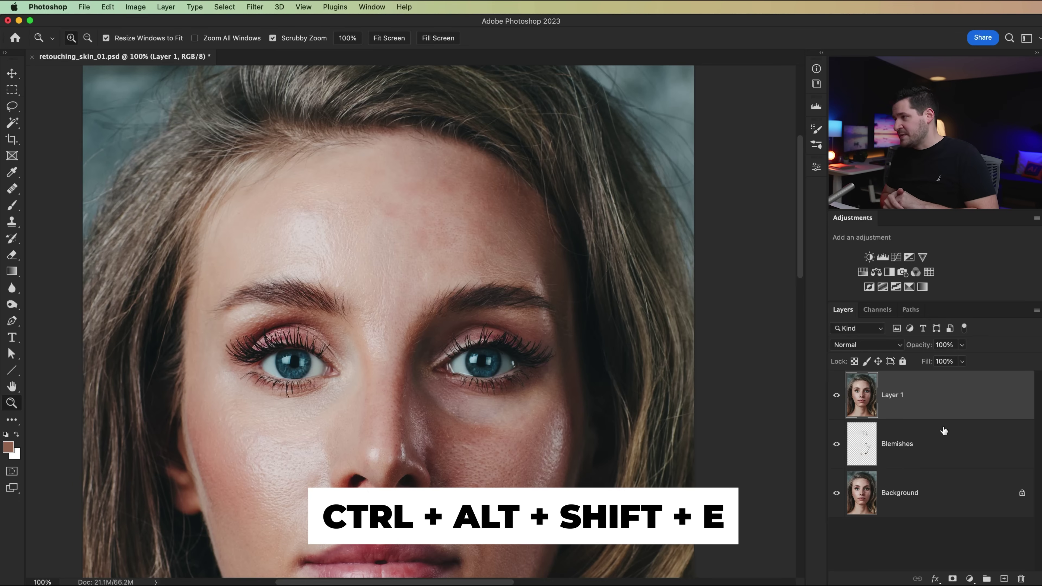
key("super+j")
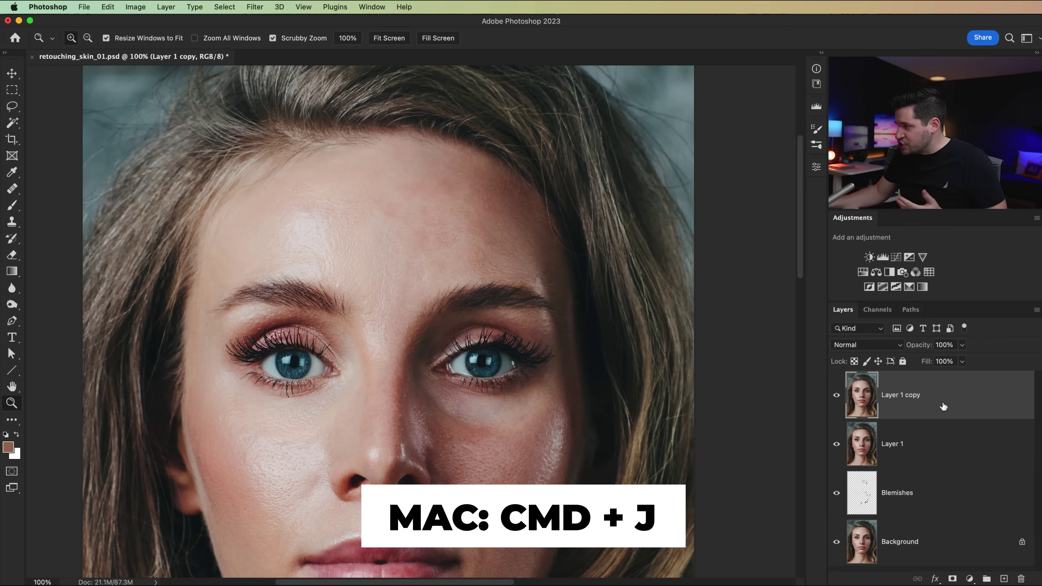
Step: Rename the duplicated top layer Detail and the merged layer below it Color Tone
double_click(905, 395)
type("hi")
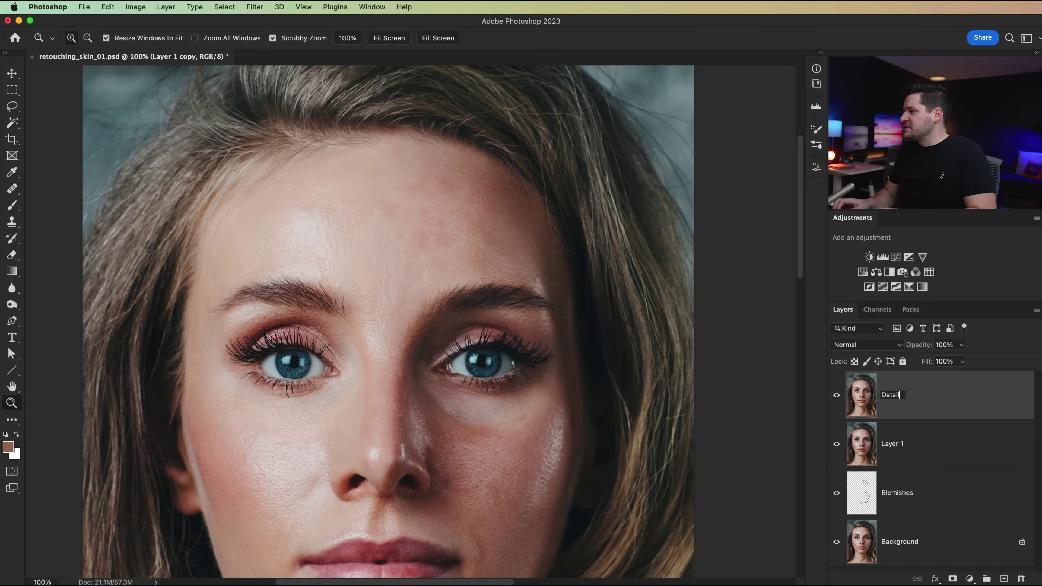
key("Return")
double_click(893, 444)
type("Color RTo")
key("BackSpace")
key("BackSpace")
key("BackSpace")
type("Tone")
key("Return")
Step: Hide the Detail layer and apply a 7-pixel Gaussian Blur to the Color Tone layer
left_click(837, 395)
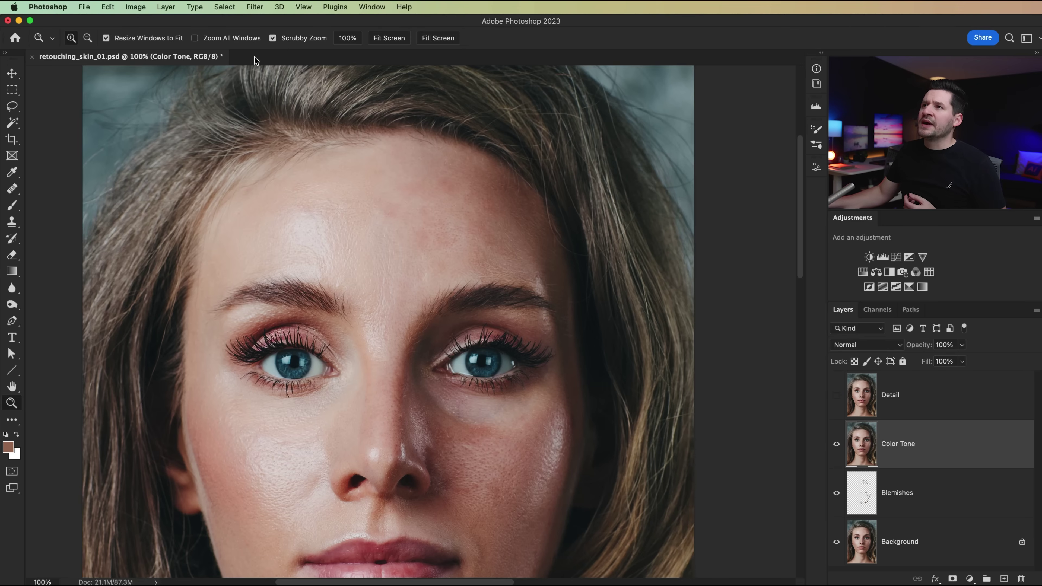
left_click(254, 7)
mouse_move(283, 149)
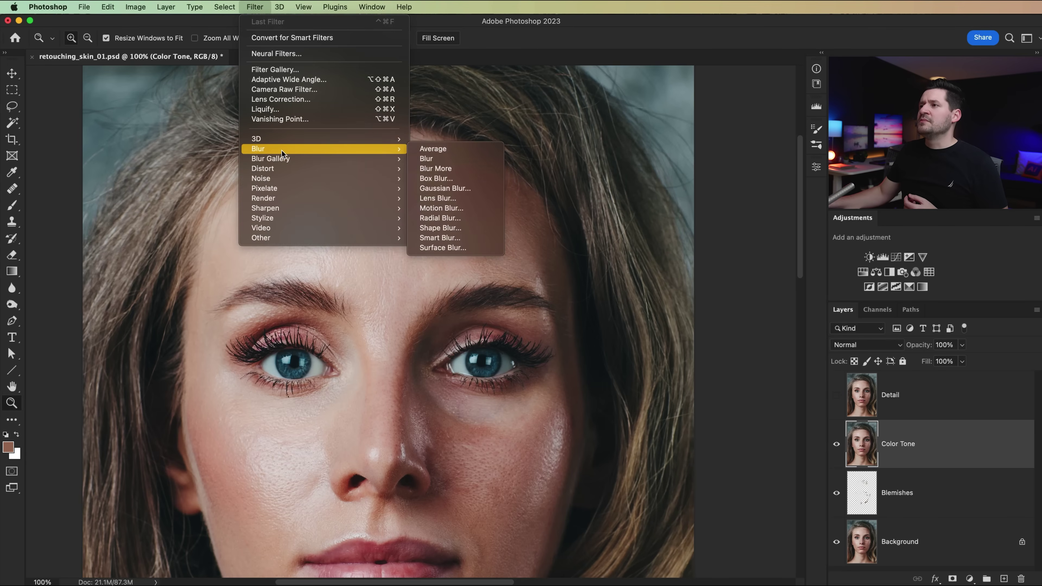
left_click(447, 189)
left_click_drag(1030, 268, 586, 294)
type("7")
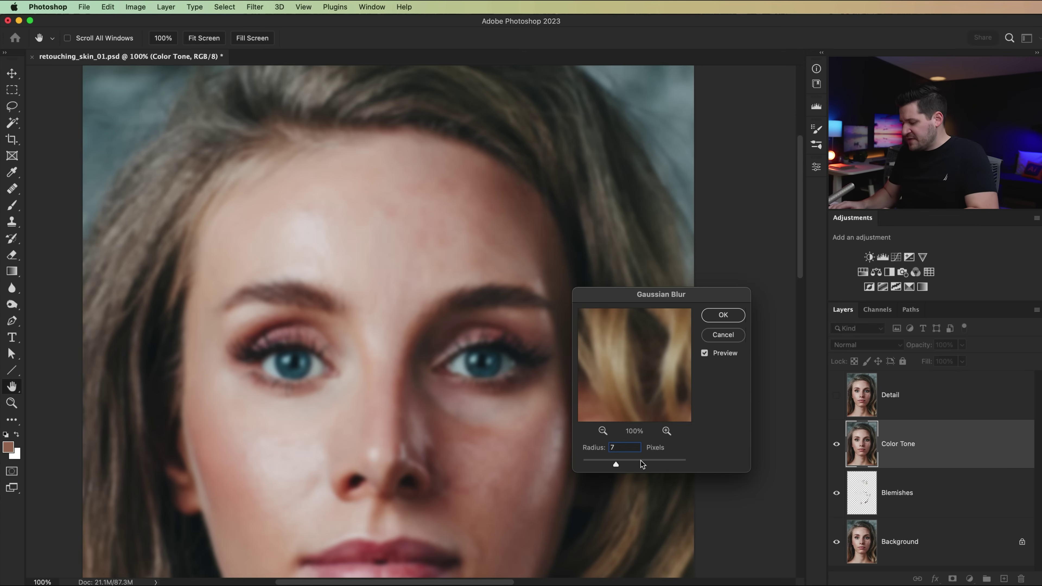
key("Return")
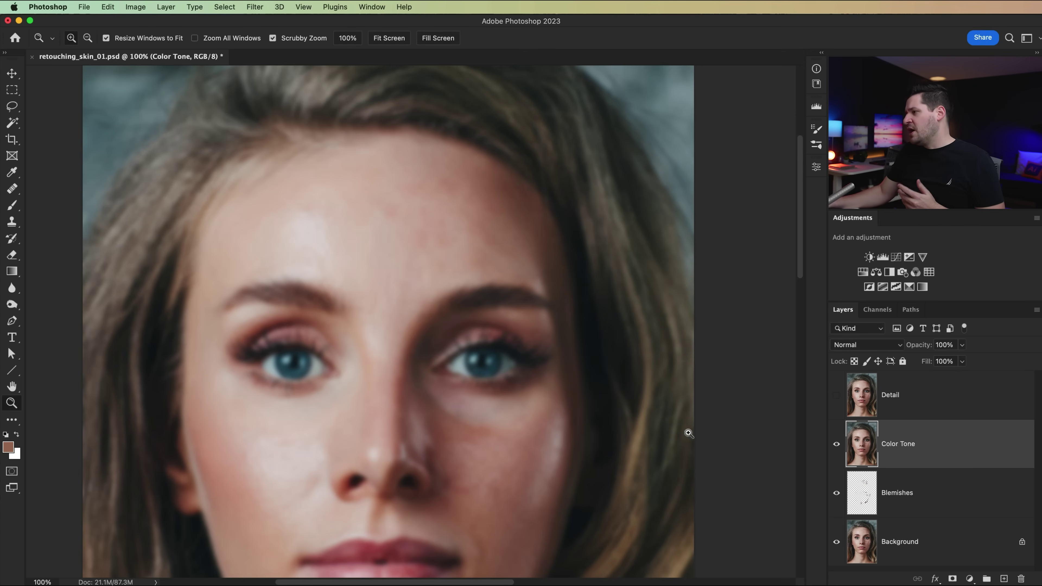
Step: Show the Detail layer again and start Apply Image on it with Color Tone as the source layer
left_click(837, 395)
left_click(902, 400)
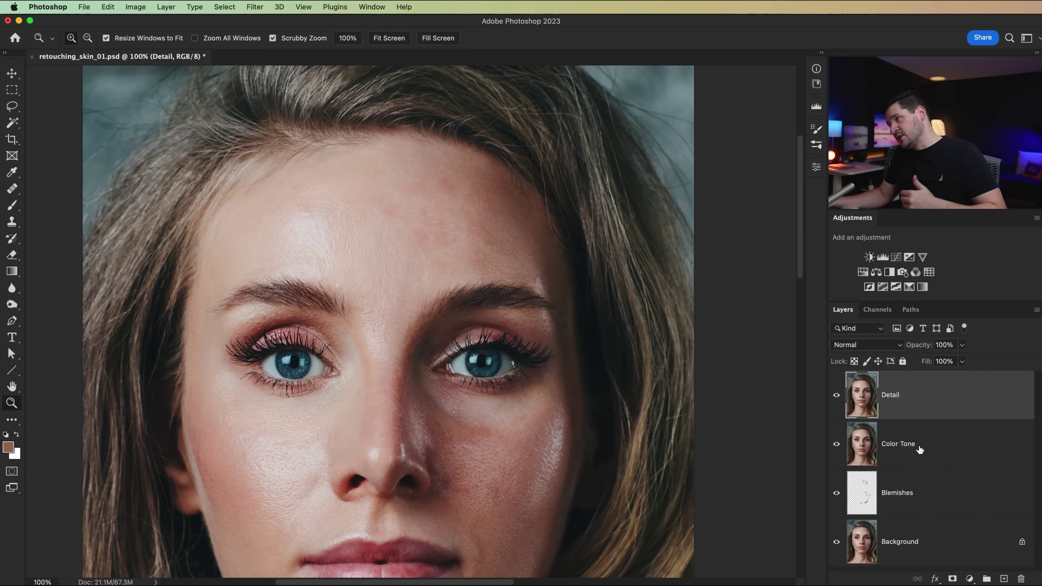
left_click(136, 8)
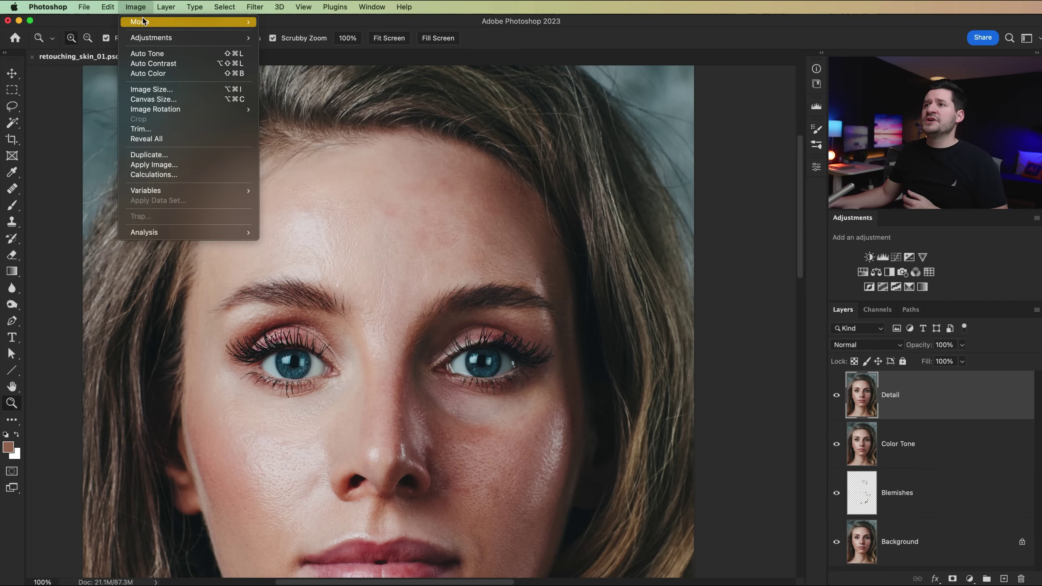
left_click(162, 164)
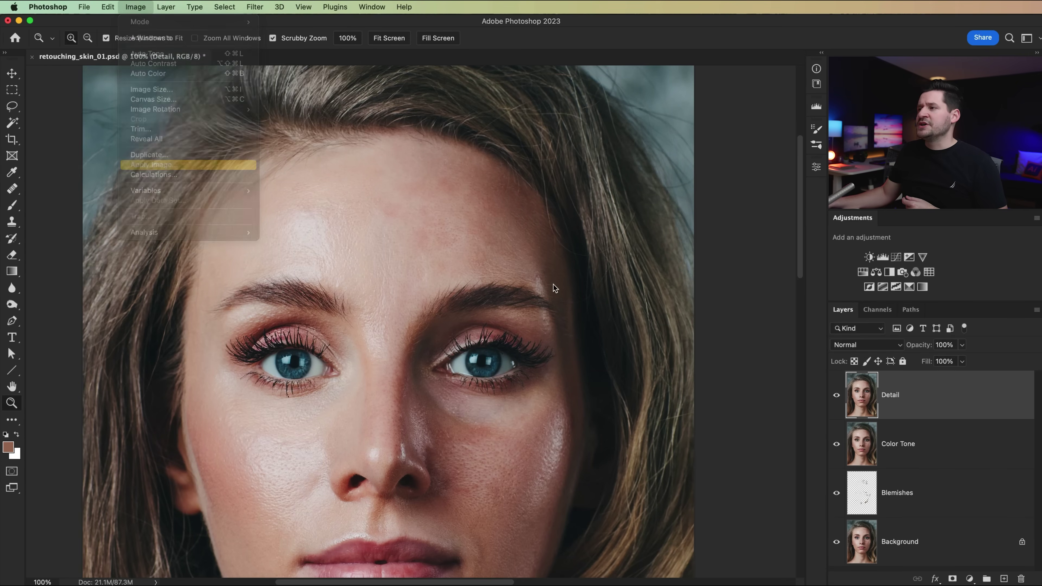
left_click_drag(1033, 254, 596, 279)
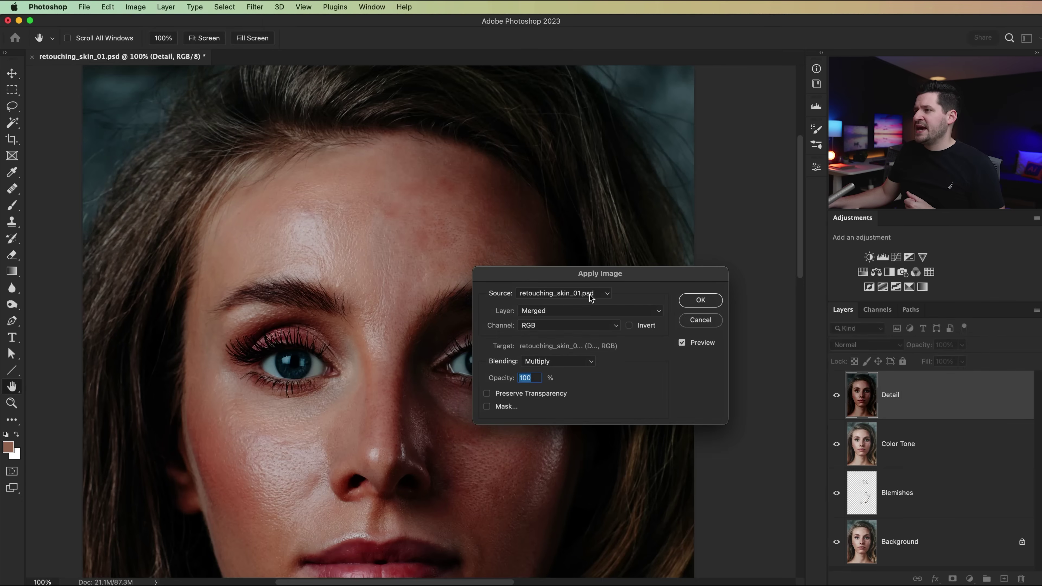
left_click(575, 311)
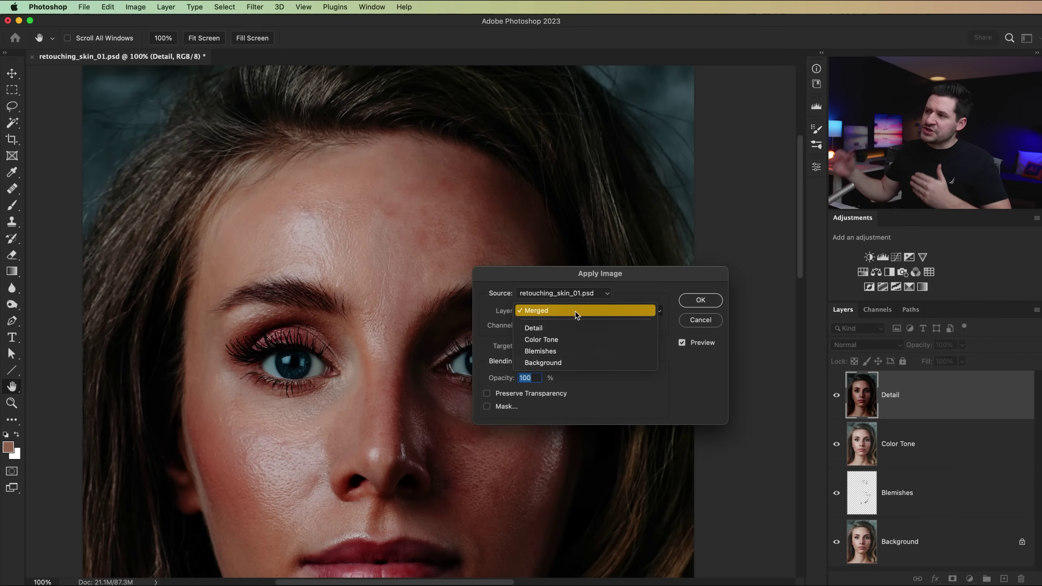
left_click(557, 339)
Step: Apply the image to the Detail layer using Subtract blending, scale 2 and offset 128
left_click(558, 361)
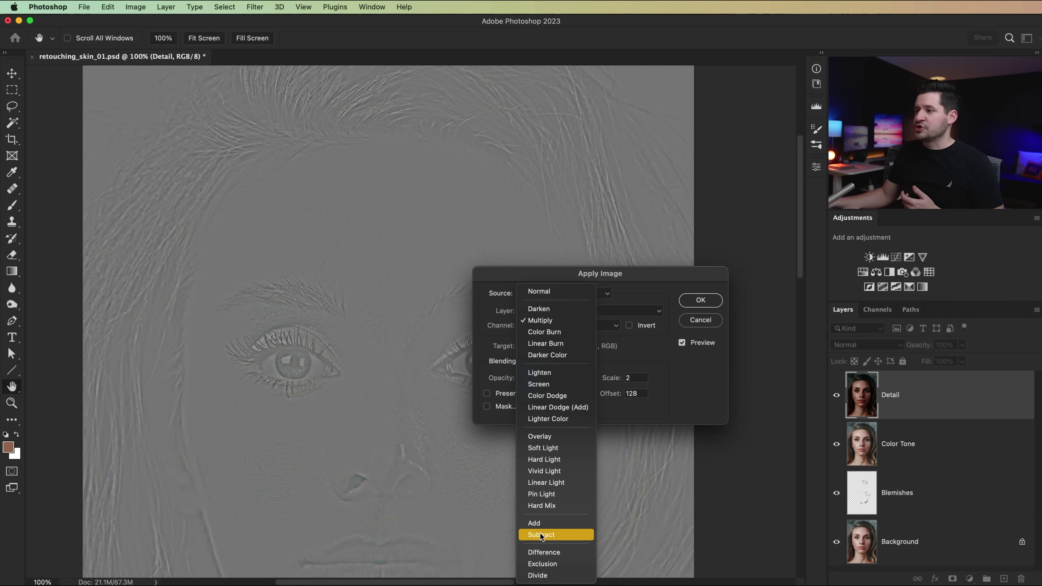
left_click(541, 534)
double_click(635, 378)
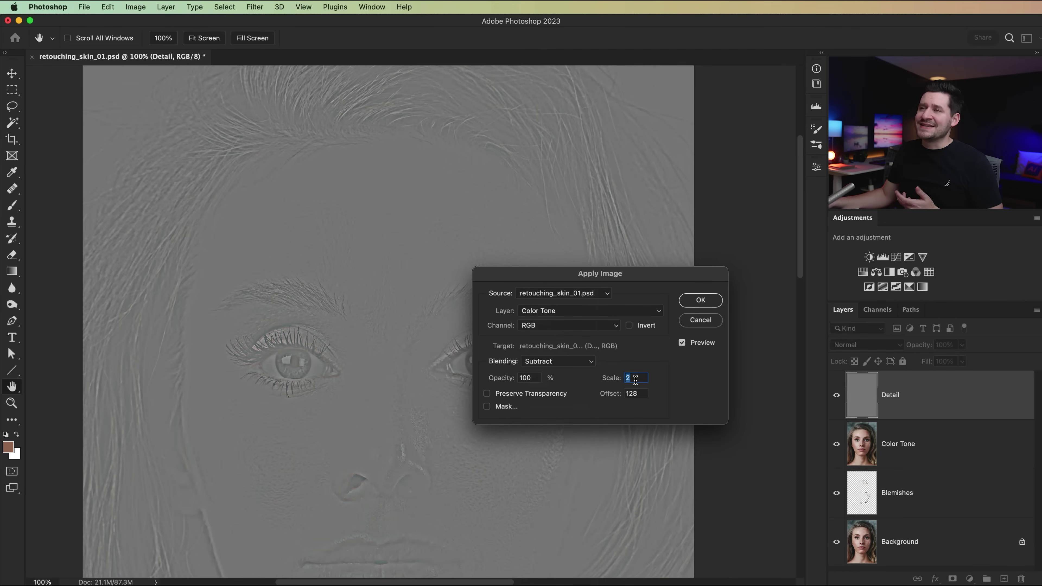
double_click(636, 393)
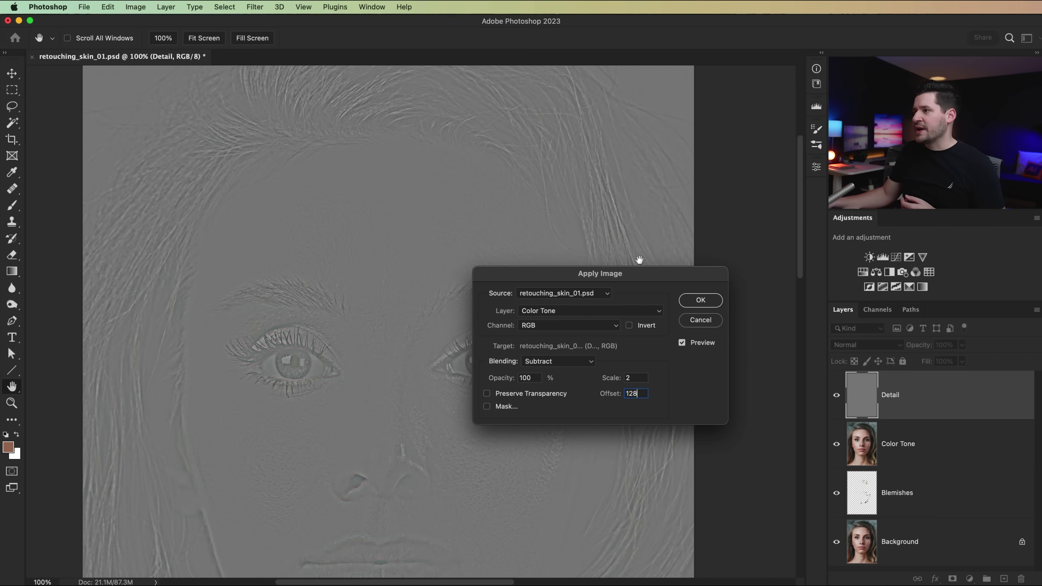
left_click_drag(640, 274, 706, 227)
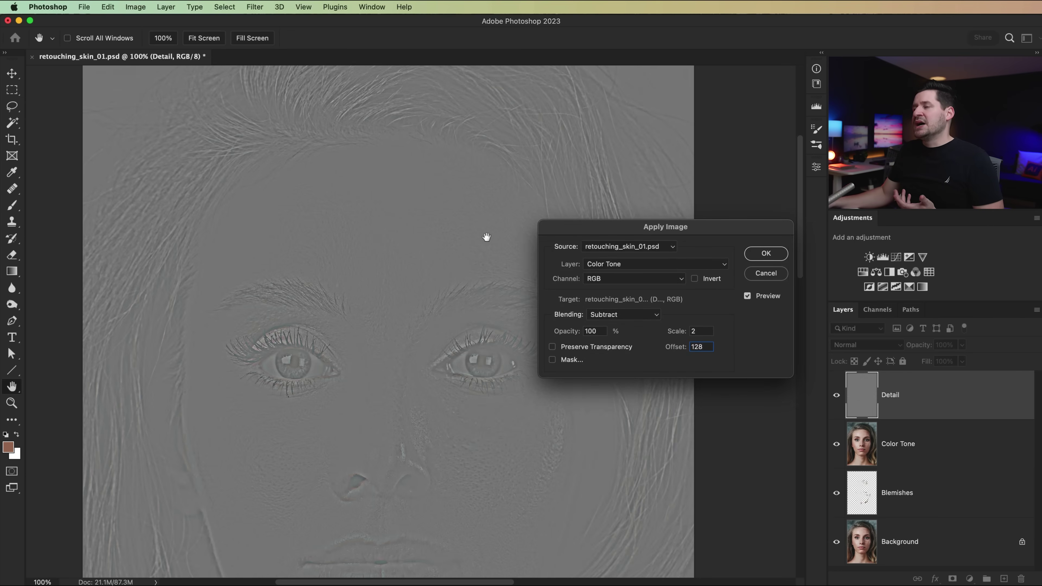
left_click(764, 259)
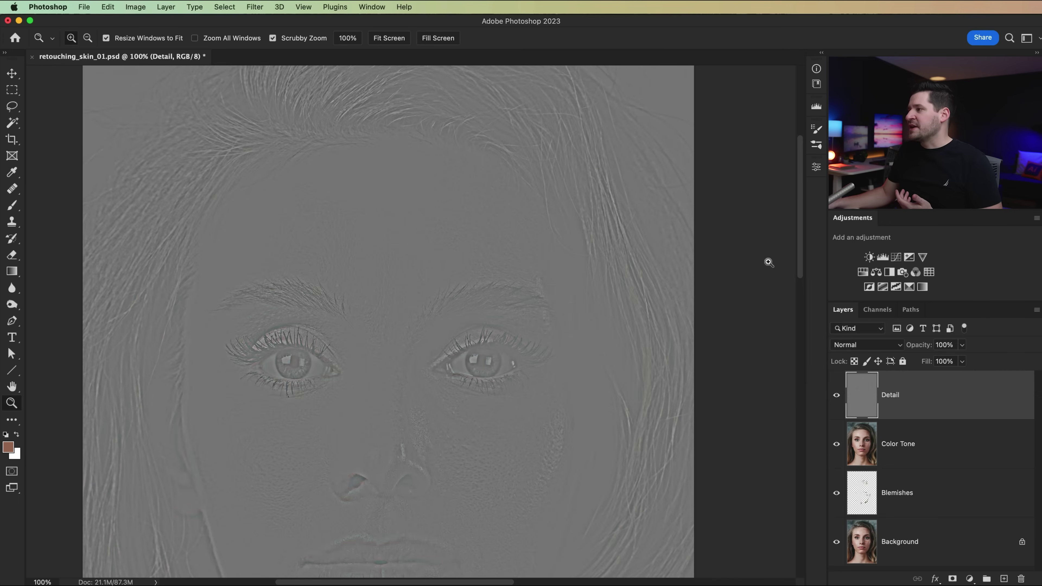
Step: Check the Color Tone layer on its own and set the Detail layer's blend mode to Linear Light
left_click(836, 397)
left_click(855, 442)
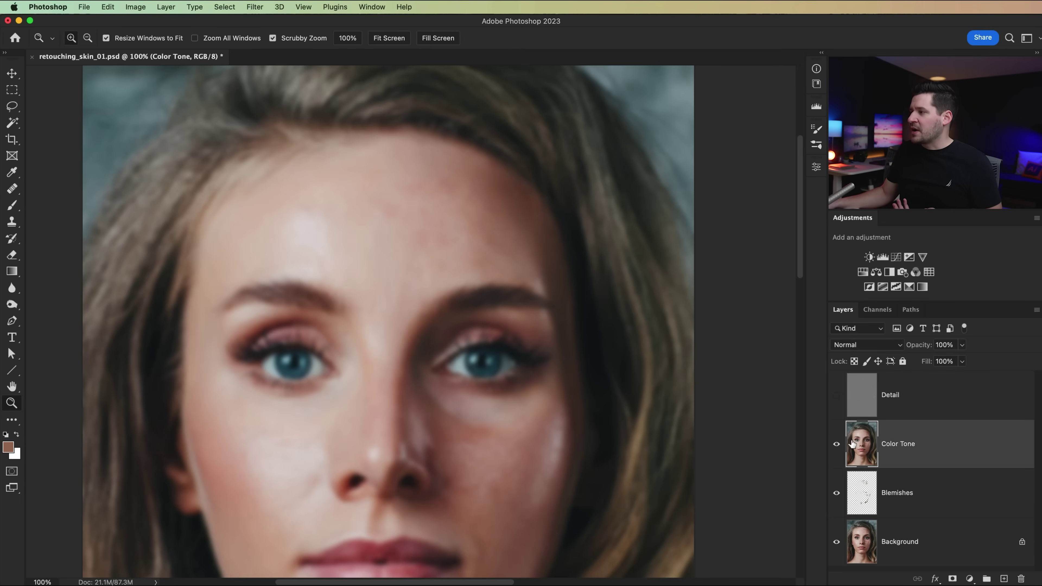
left_click(837, 396)
left_click(848, 400)
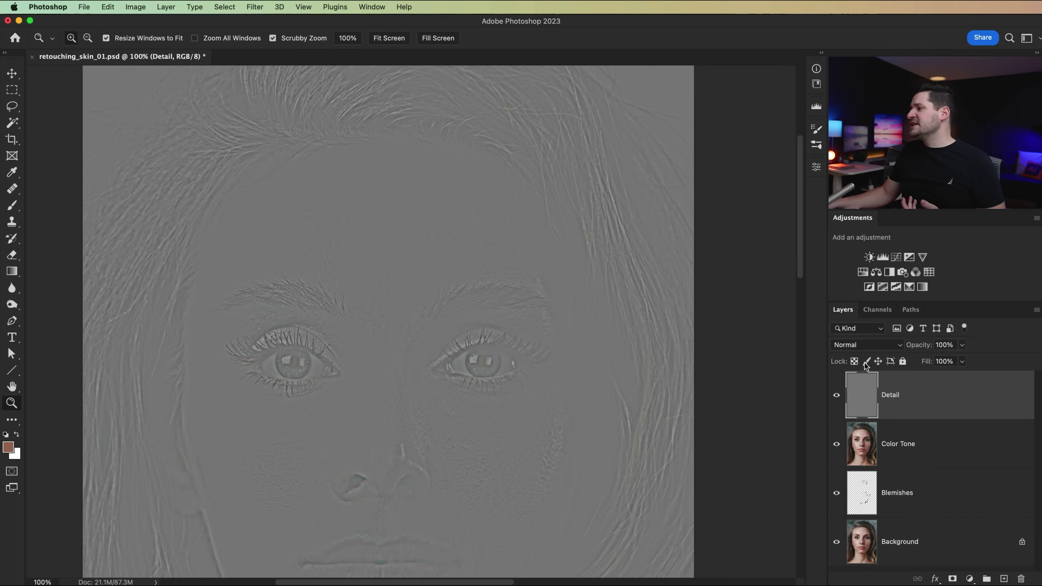
left_click(863, 345)
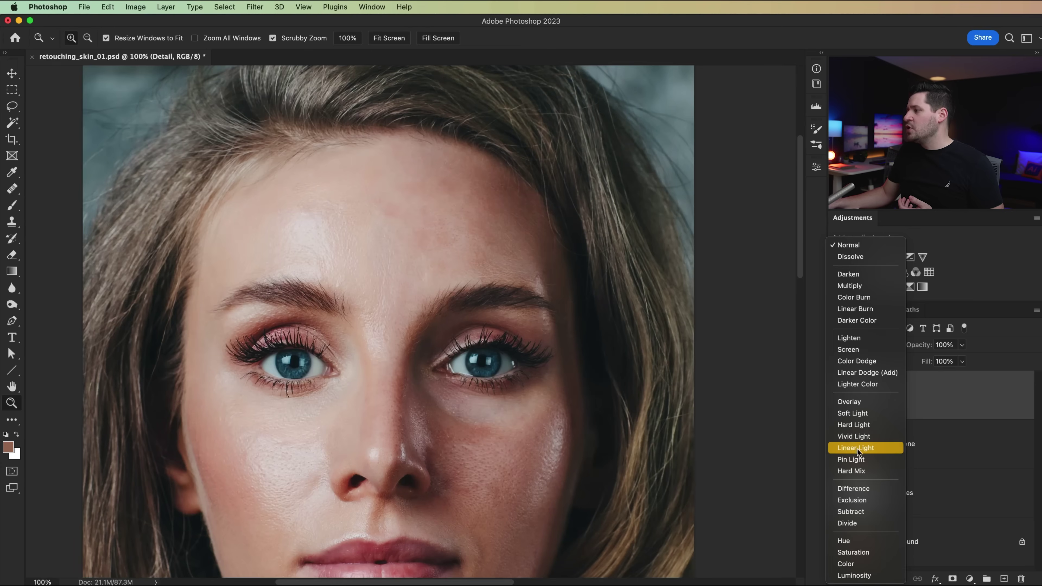
left_click(859, 449)
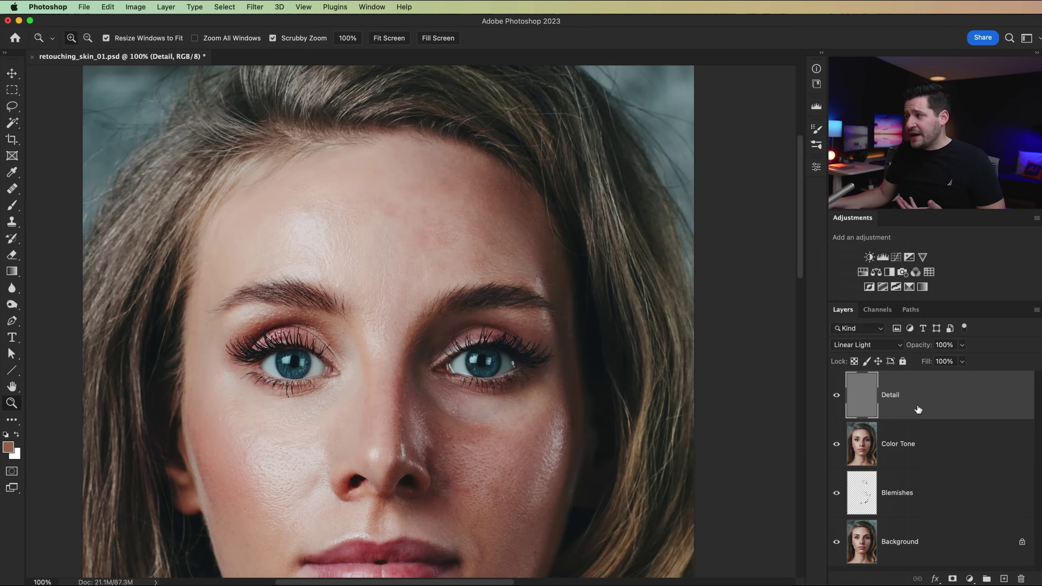
Step: Add a new layer named Color directly above the Color Tone layer
left_click(917, 443)
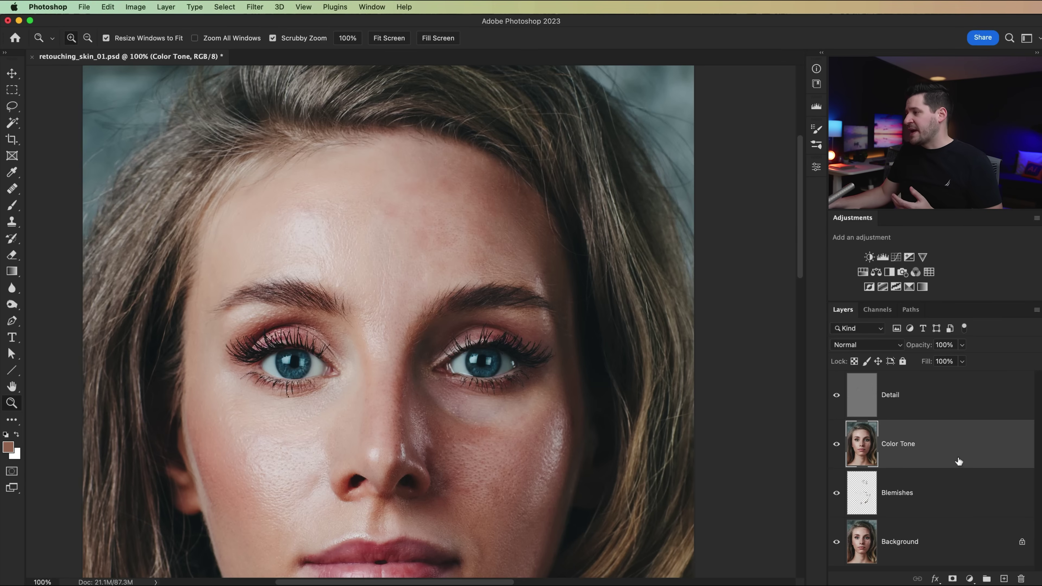
left_click(1003, 579)
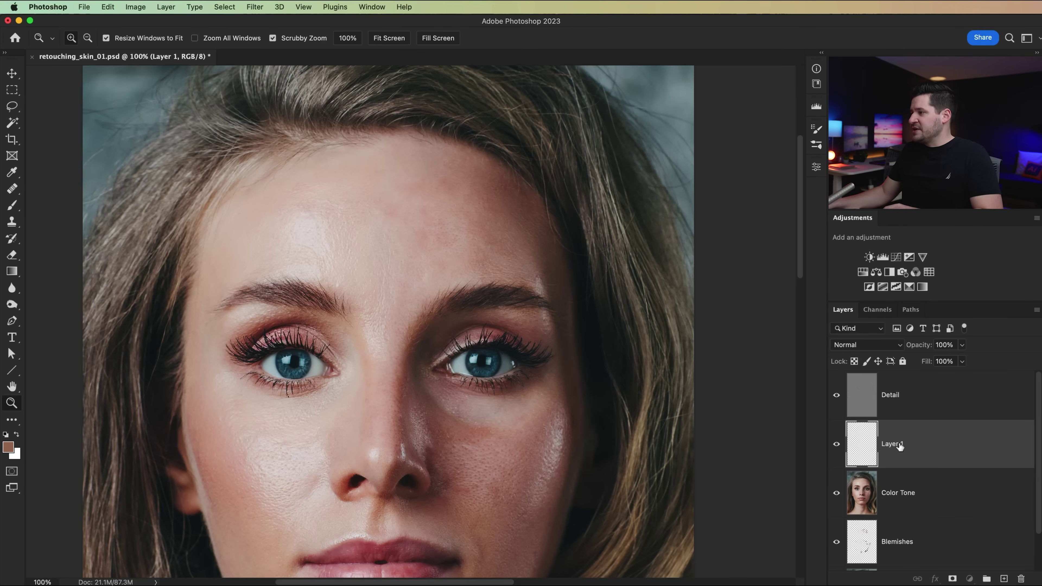
type("Color")
key("Return")
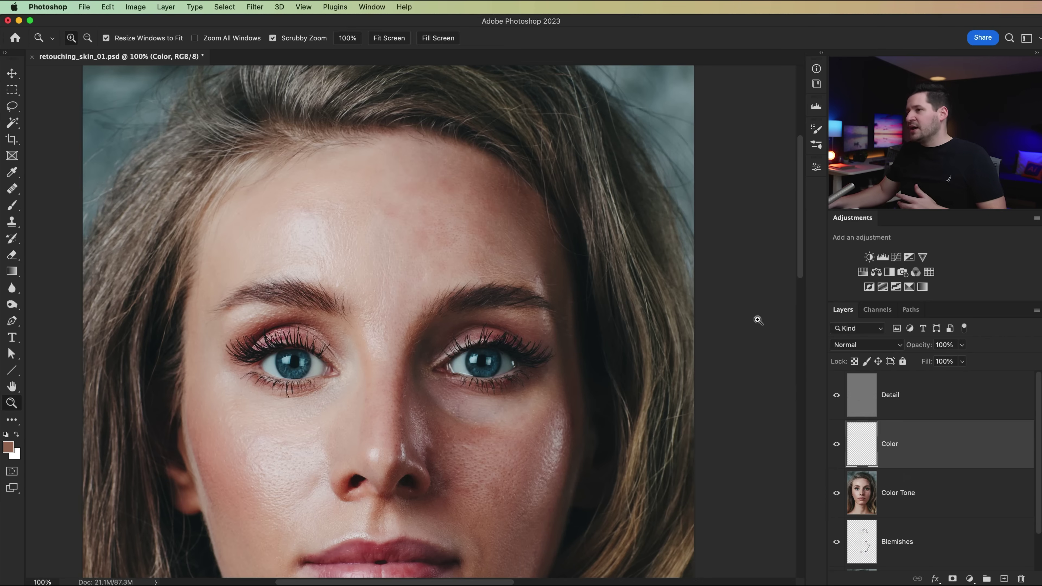
Step: Choose the Brush tool and set its opacity to 25%
left_click(12, 205)
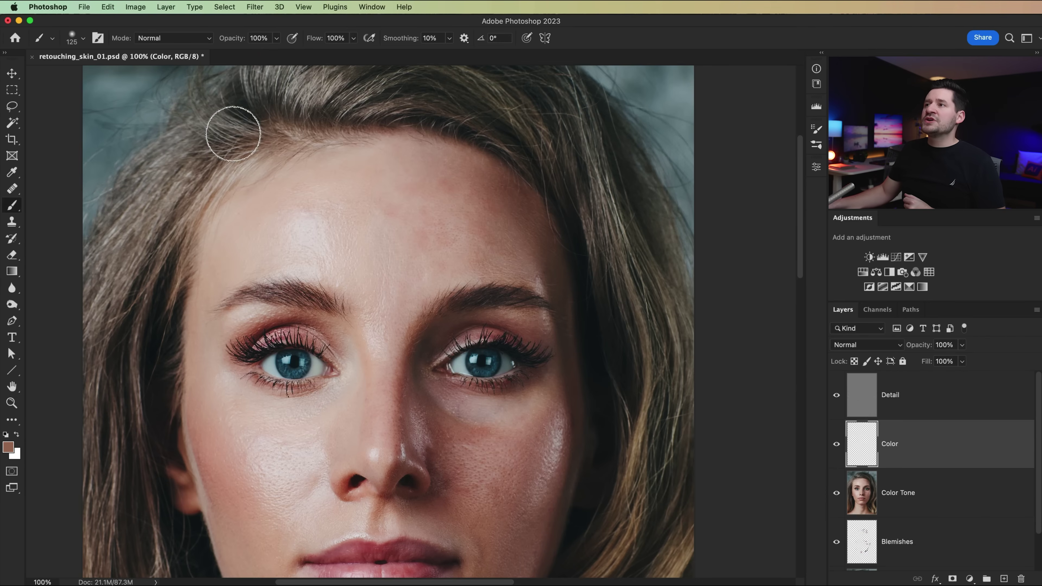
left_click(275, 40)
left_click_drag(275, 52, 239, 58)
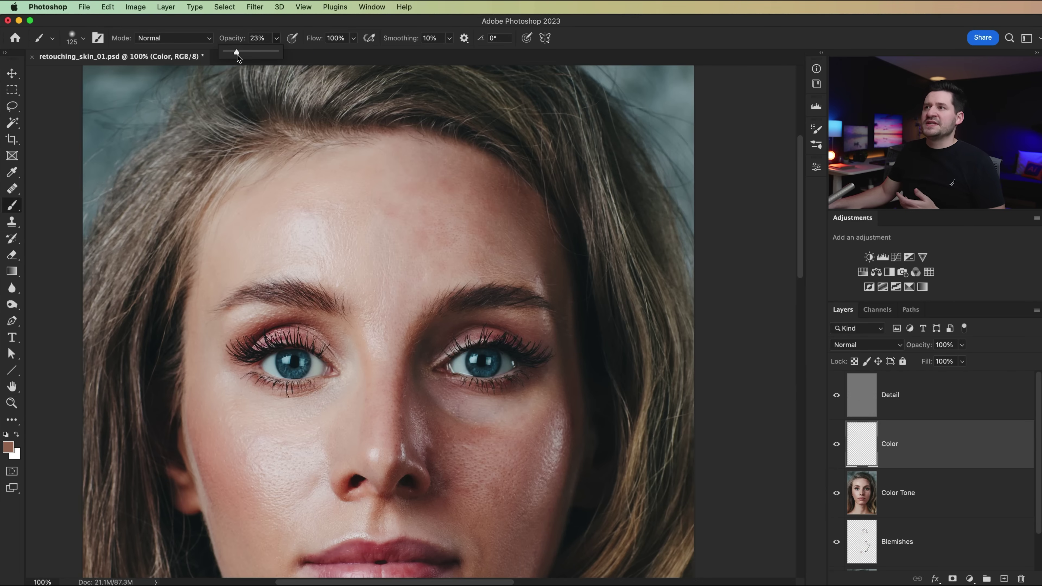
left_click(276, 37)
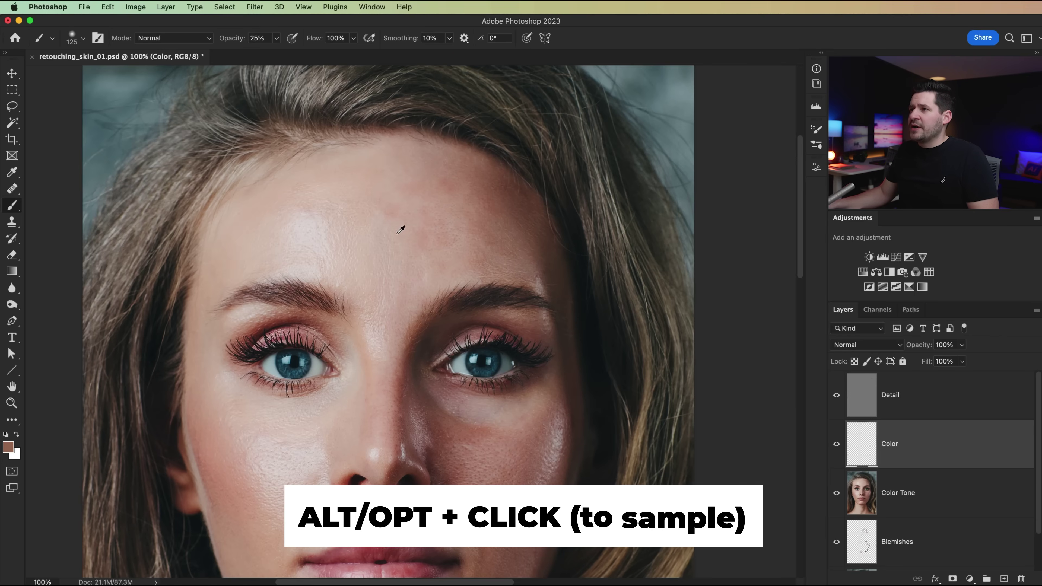
Step: Sample clean forehead skin, enlarge the brush to 200 and paint over the uneven tone above the eyebrow
left_click(388, 184, "alt")
key("bracketright")
key("bracketright")
key("bracketright")
mouse_move(438, 196)
left_mouse_down()
mouse_move(430, 226)
mouse_move(461, 236)
mouse_move(476, 260)
left_mouse_up()
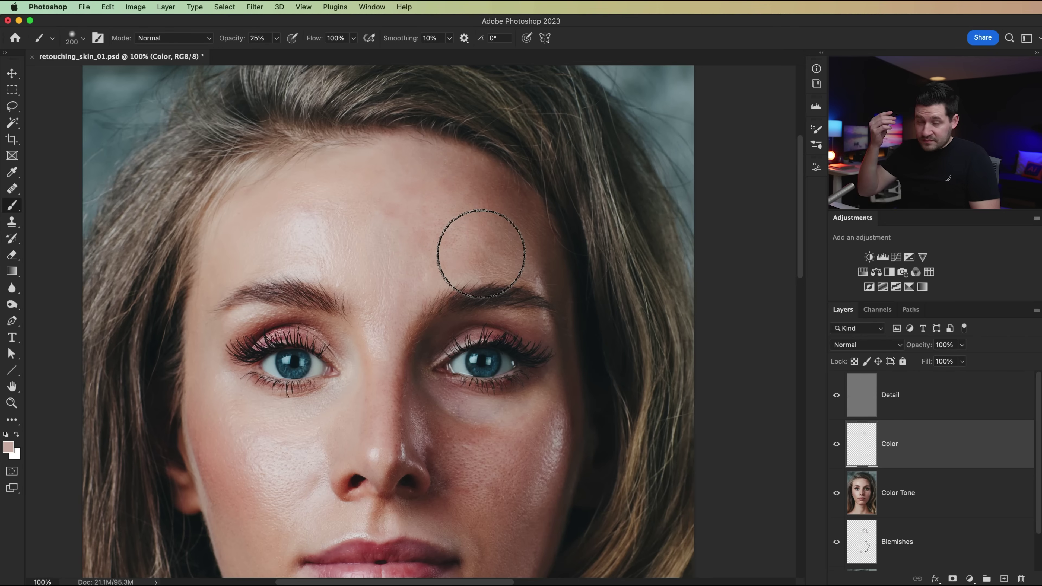
Step: Try painting sampled skin tones over the shaded side of the forehead and undo the last stroke
left_click(418, 251, "alt")
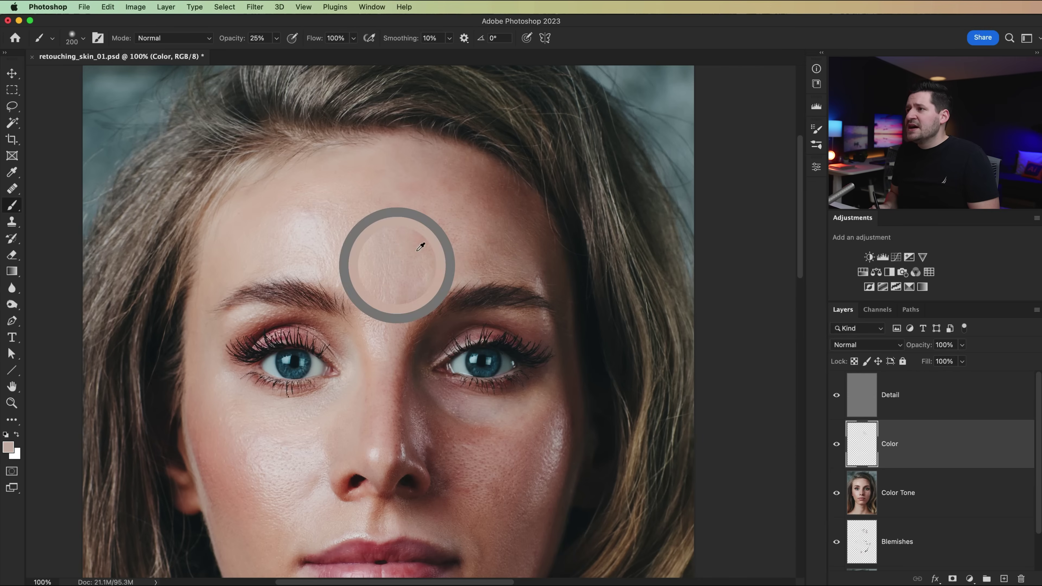
left_click(503, 201, "alt")
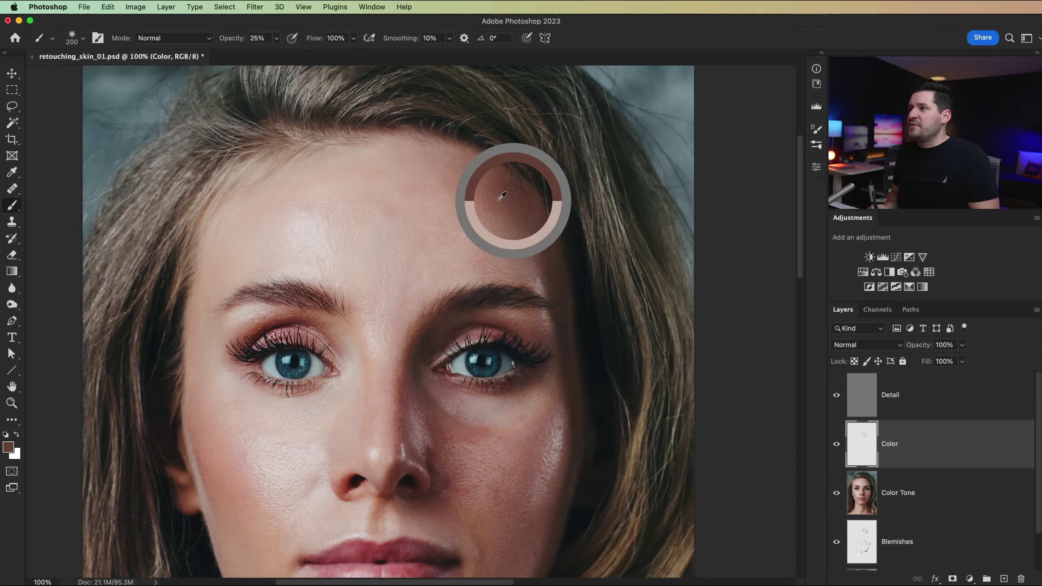
left_click_drag(510, 235, 507, 233)
key("super+z")
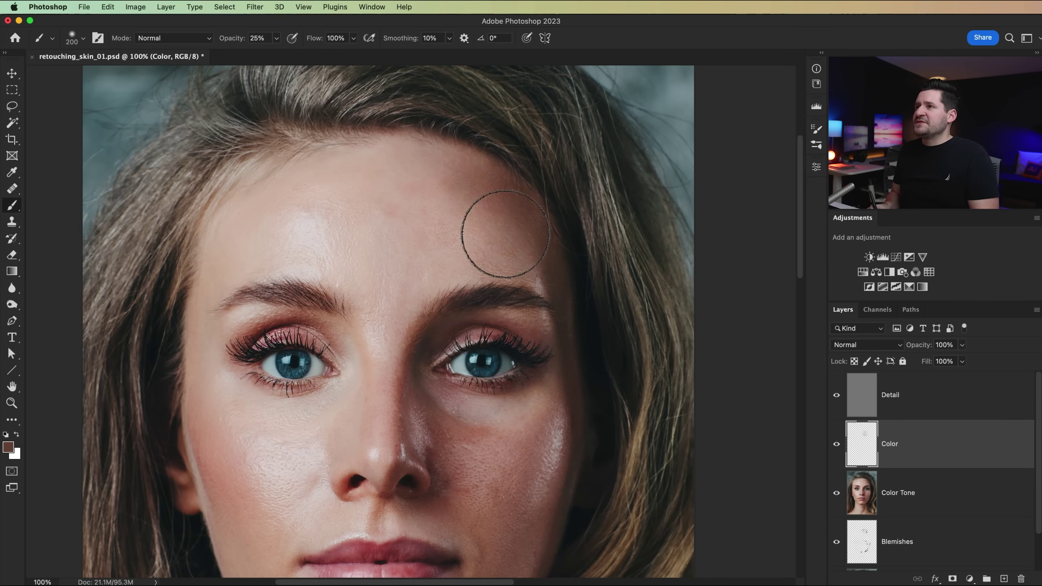
Step: Lower the brush opacity to 10% and blend sampled light and dark skin tones across the uneven forehead
key("1")
left_click_drag(365, 209, 324, 168)
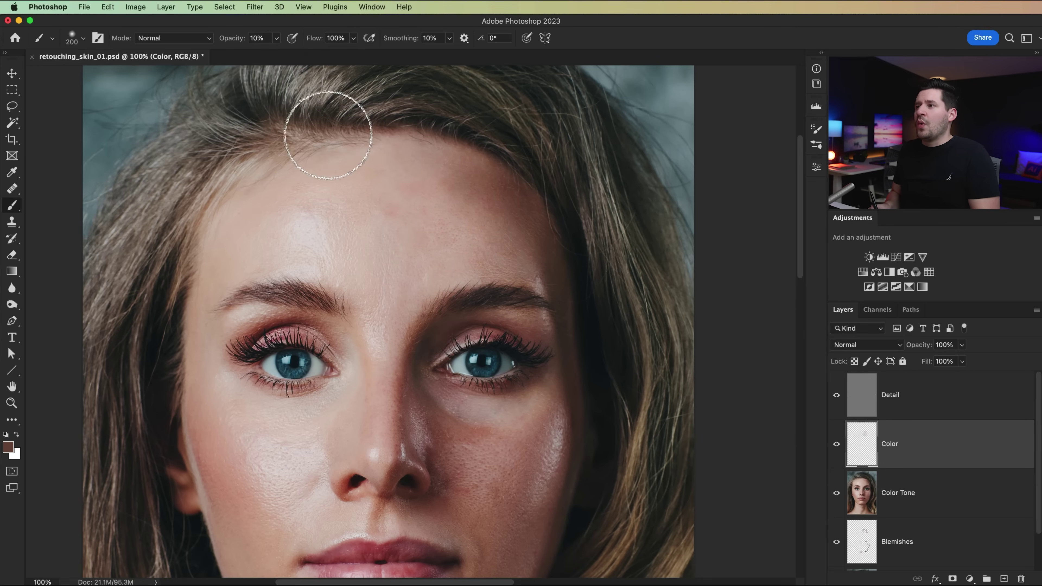
left_click(519, 215, "alt")
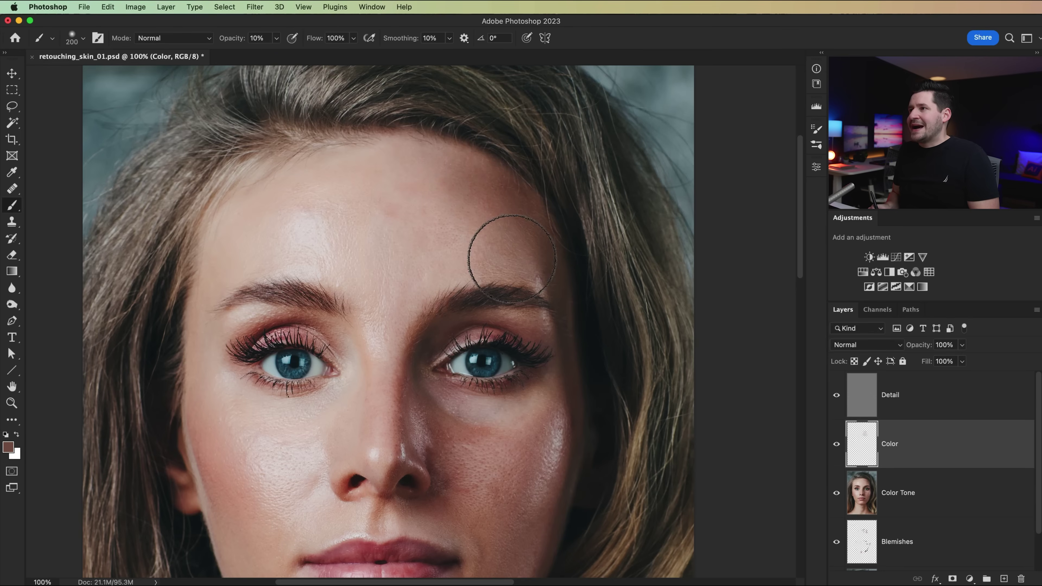
left_click(422, 212, "alt")
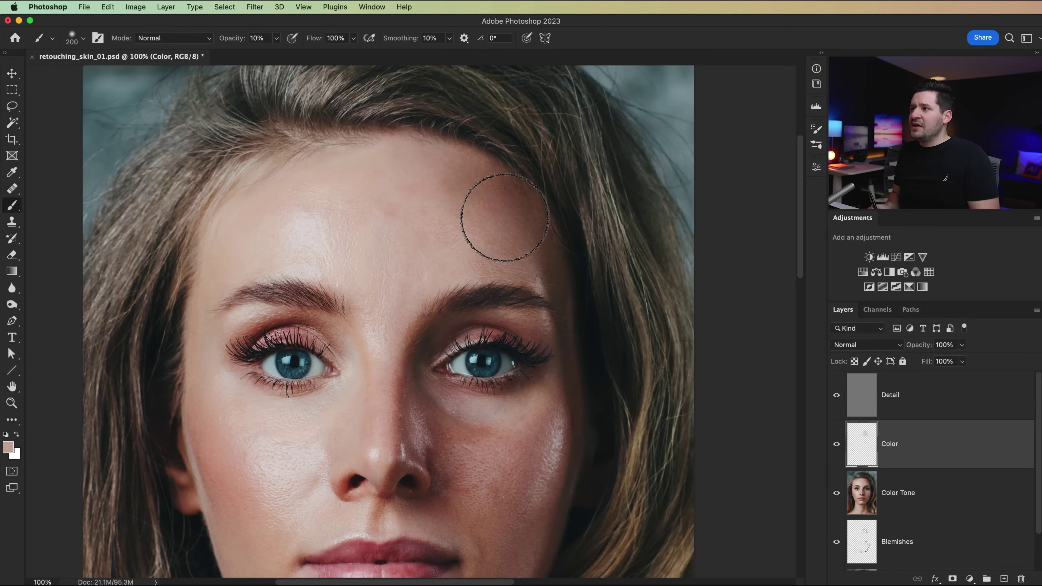
left_click(513, 213, "alt")
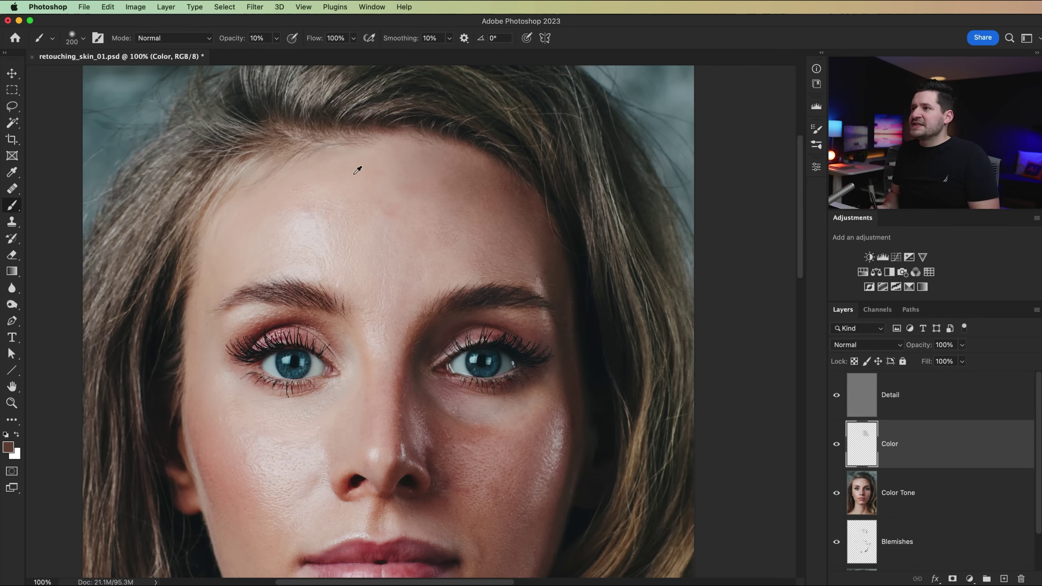
left_click(364, 188, "alt")
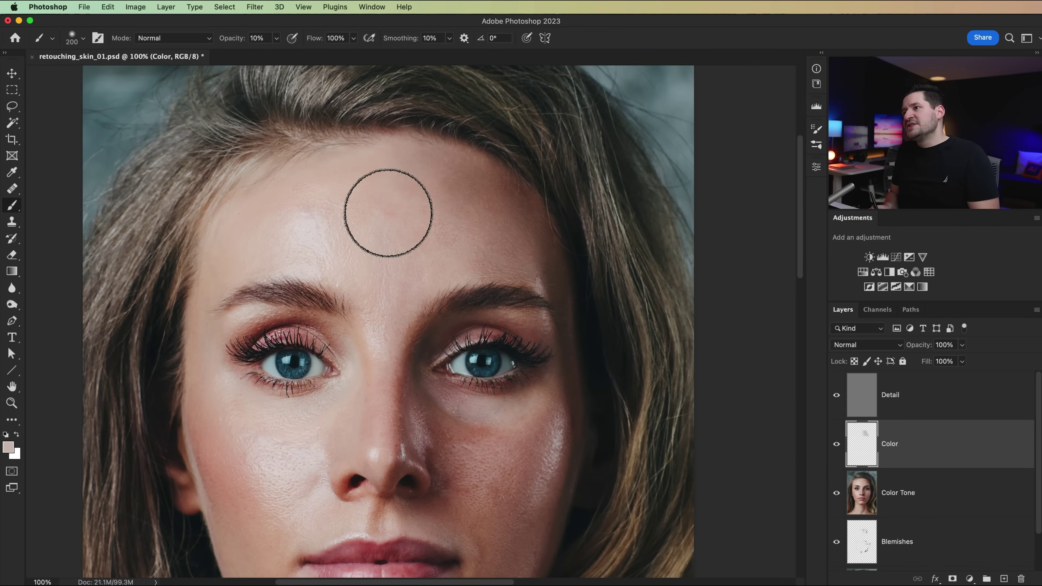
Step: Reduce the brush size to 80 and even out the small reddish spot in the middle of the forehead
key("bracketleft")
key("bracketleft")
key("bracketleft")
key("bracketleft")
key("bracketleft")
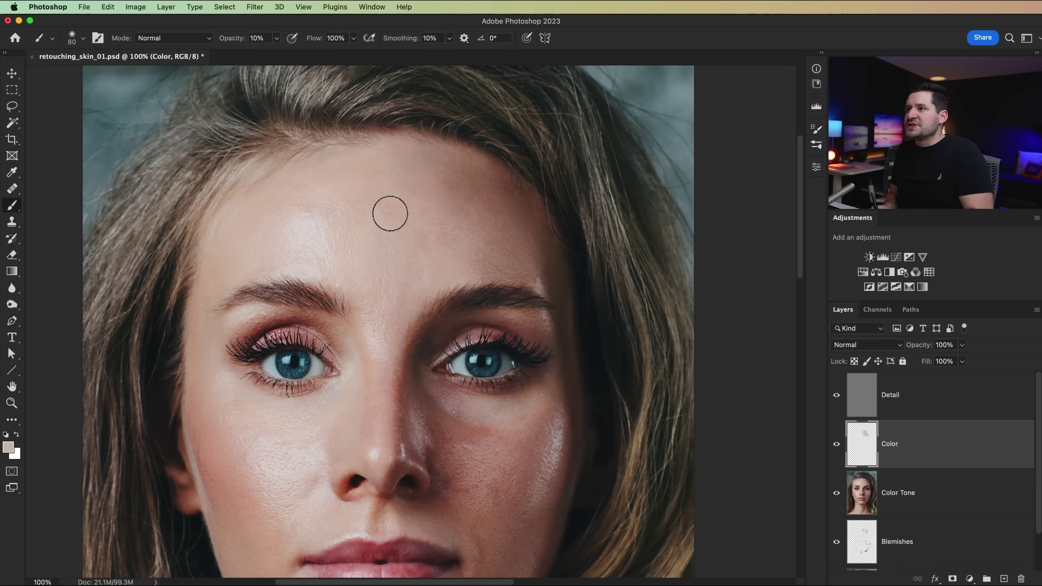
key("bracketleft")
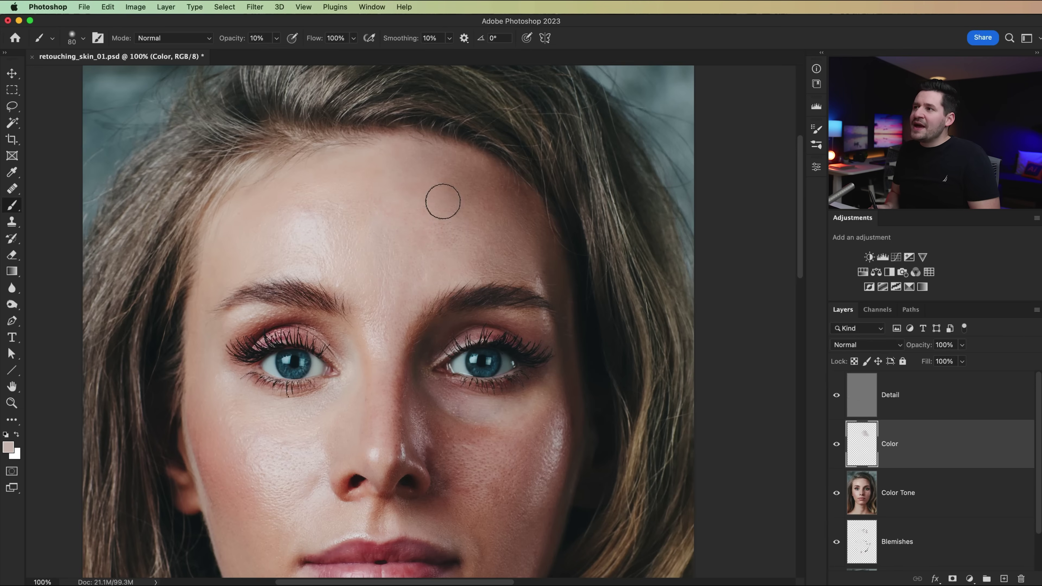
Step: Enlarge the brush to 200 and blend sampled highlight and skin tones across the brightly lit side of the forehead
left_click(438, 253, "alt")
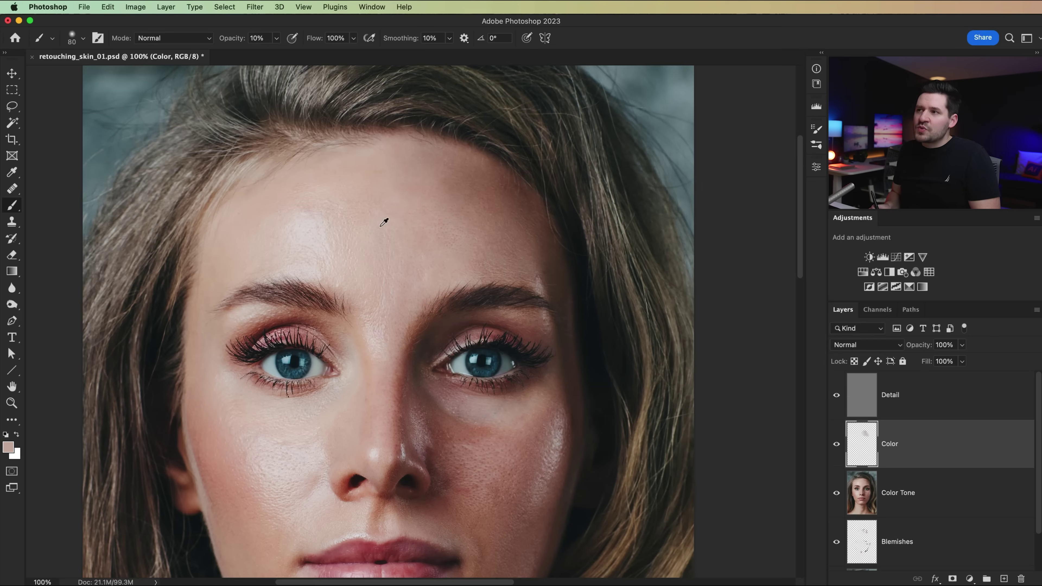
left_click(312, 230, "alt")
key("bracketright")
key("bracketright")
key("bracketright")
key("bracketright")
key("bracketright")
key("bracketright")
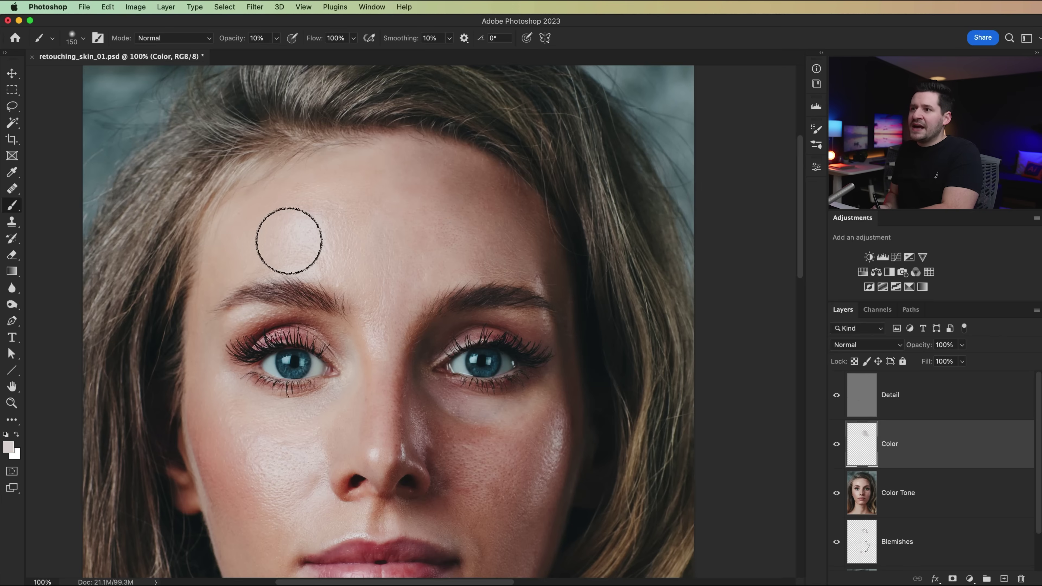
mouse_move(270, 229)
left_mouse_down()
mouse_move(328, 282)
mouse_move(317, 233)
mouse_move(251, 242)
mouse_move(271, 248)
left_mouse_up()
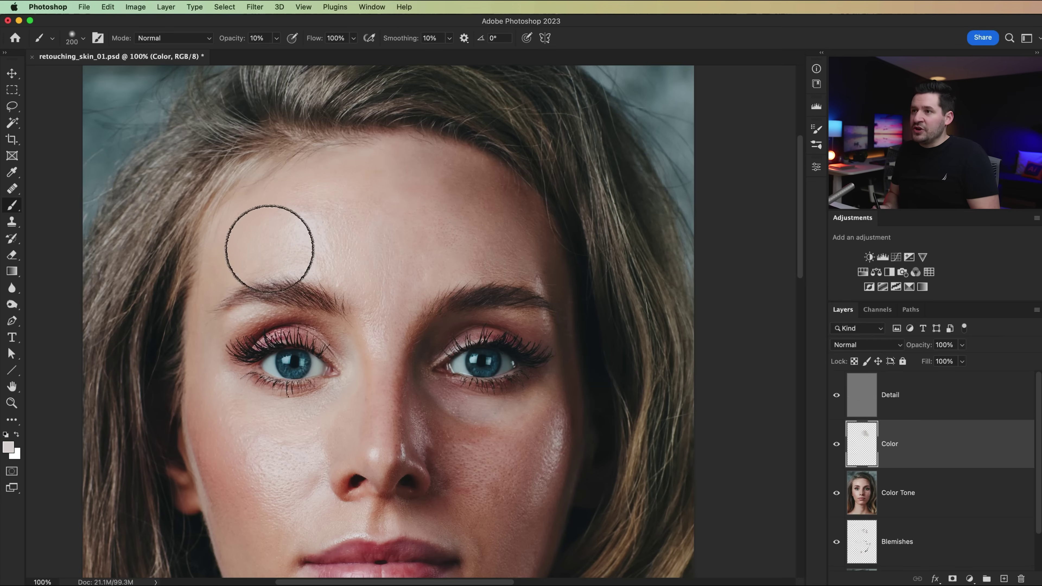
left_click(214, 274, "alt")
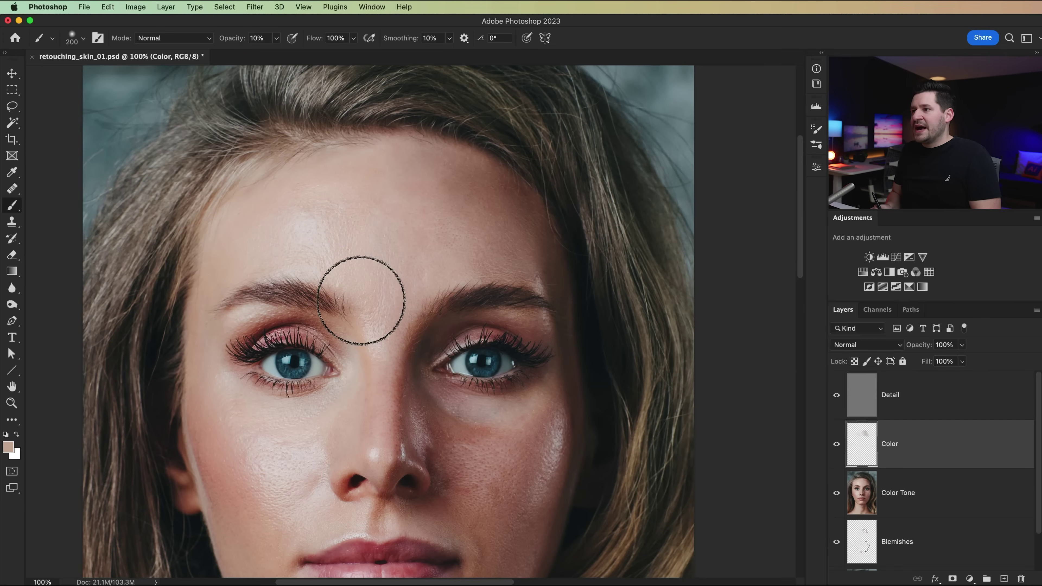
Step: Blend sampled light and reddish tones across the brightly lit cheek, and undo the last stroke on the nose
left_click_drag(391, 387, 397, 239)
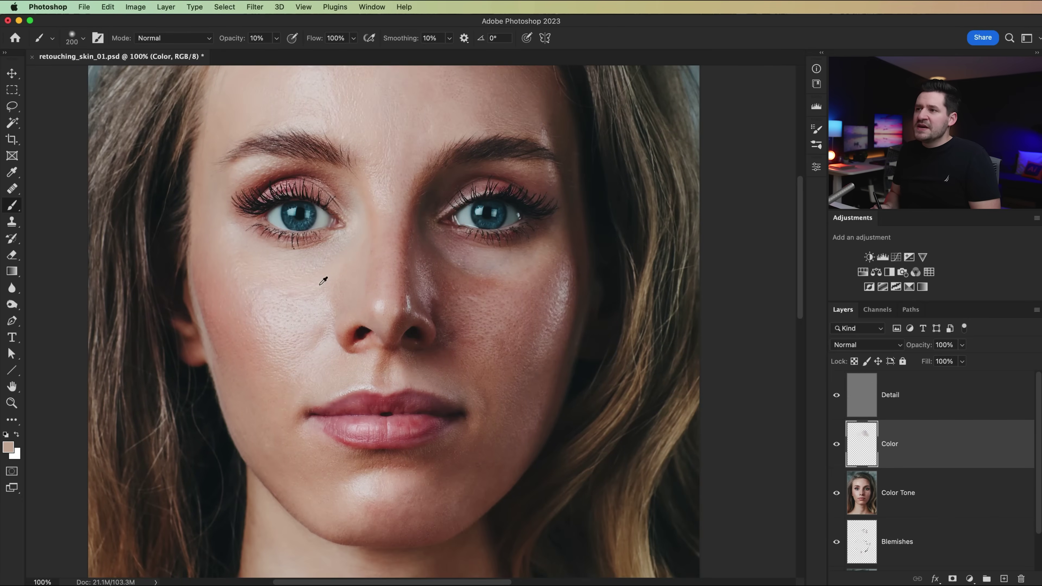
left_click(295, 313, "alt")
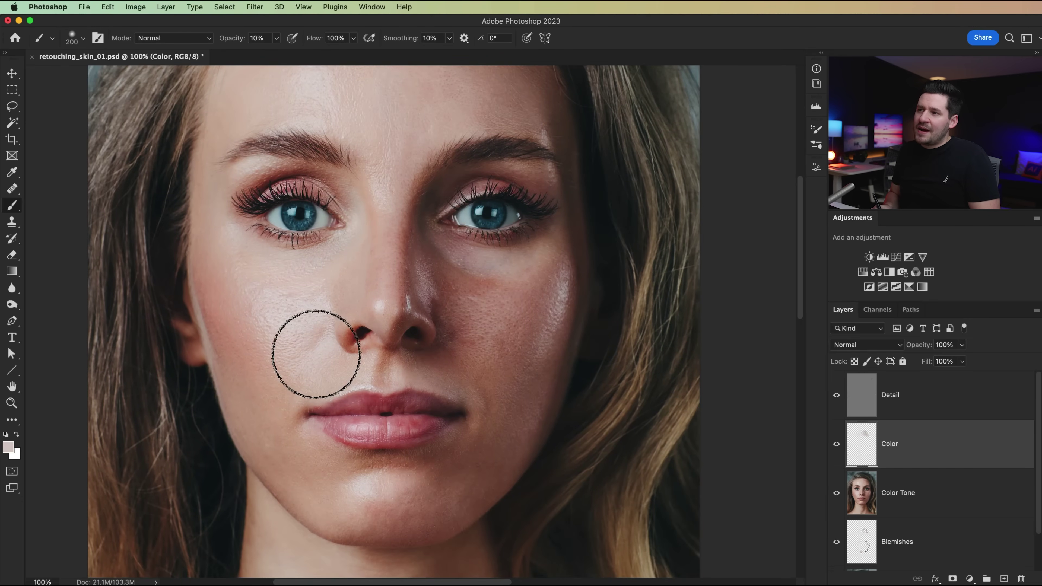
left_click(226, 335, "alt")
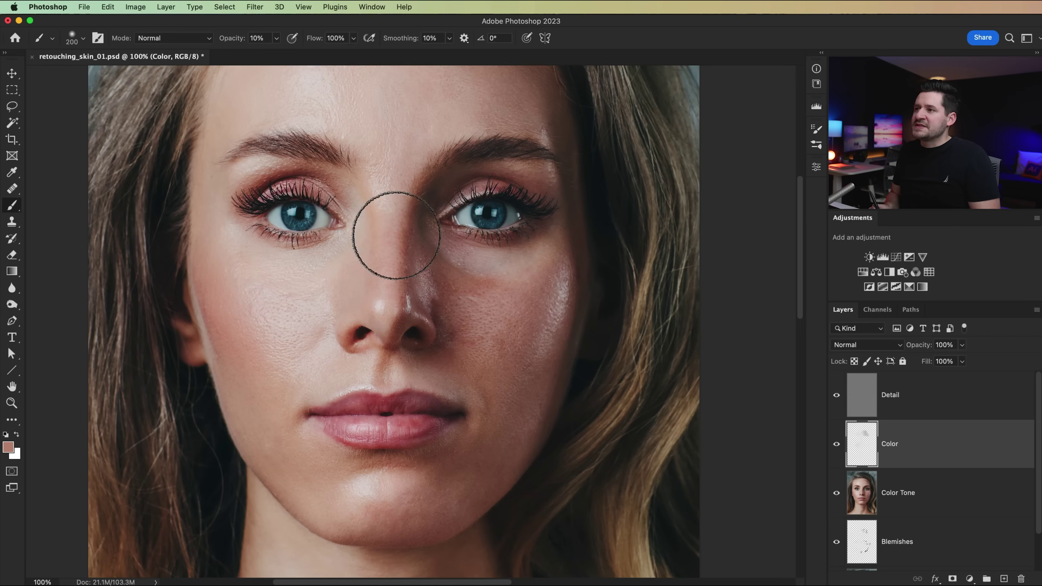
left_click(390, 306, "alt")
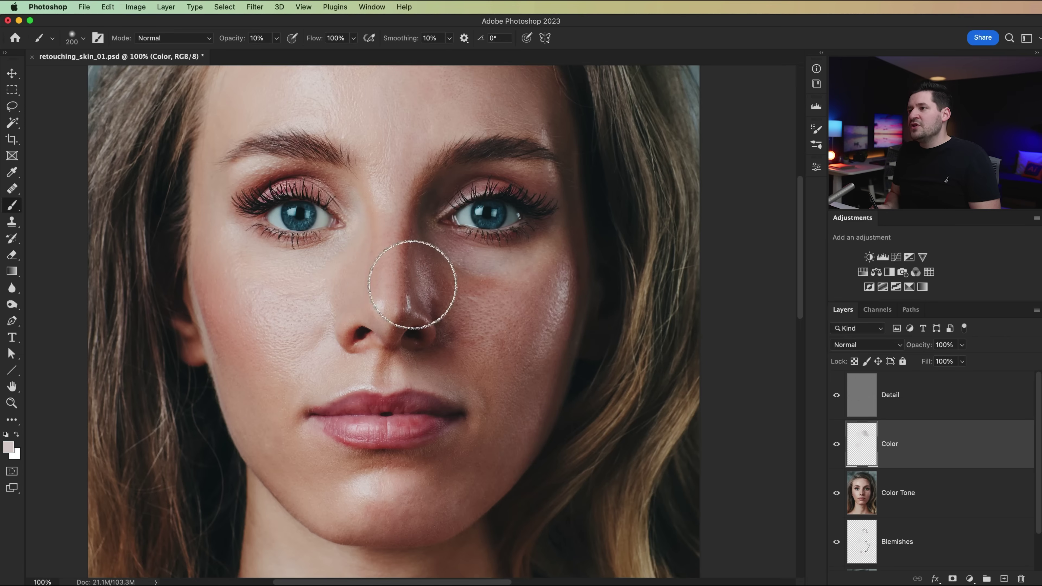
key("super+z")
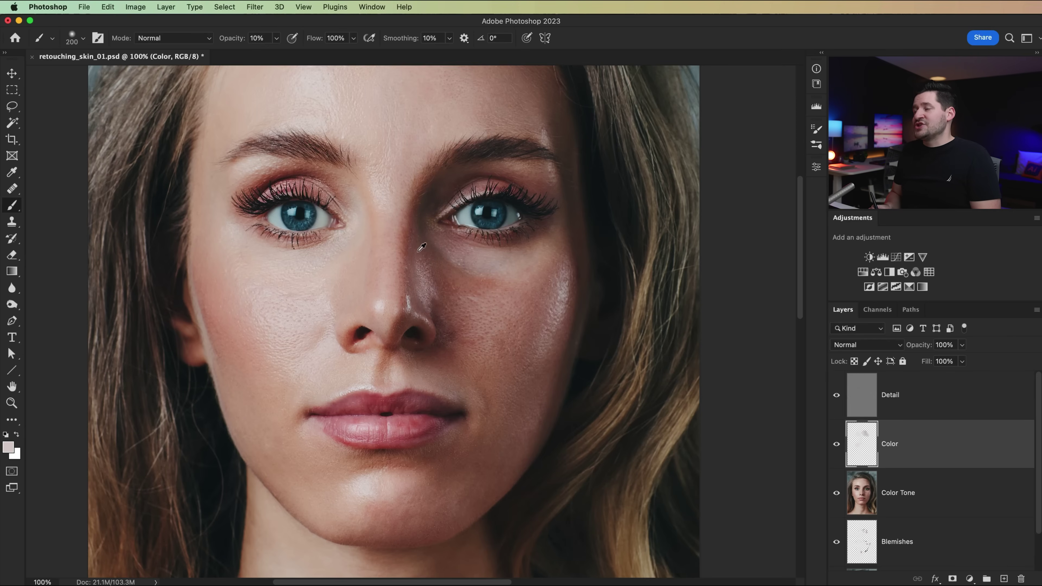
Step: Sample skin tones beside the nose and on the shaded cheek, and even out the patchy color under the eye
left_click(418, 237, "alt")
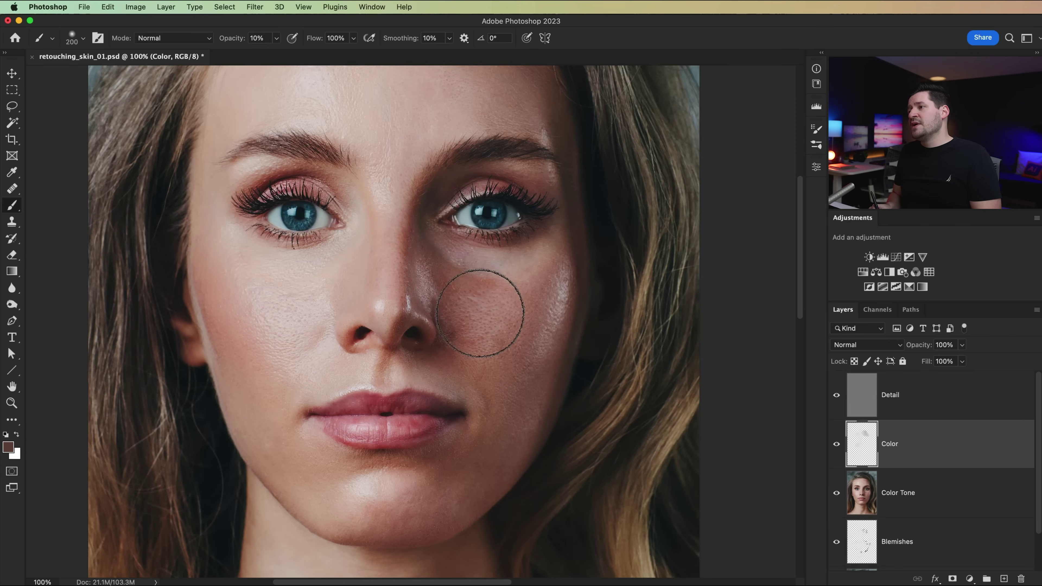
left_click(441, 180, "alt")
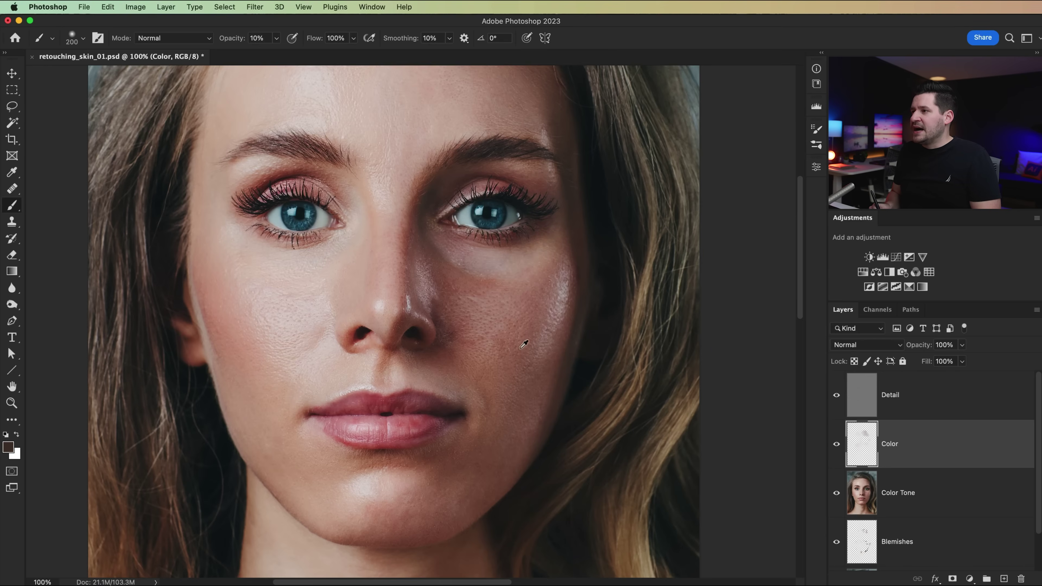
left_click(494, 315, "alt")
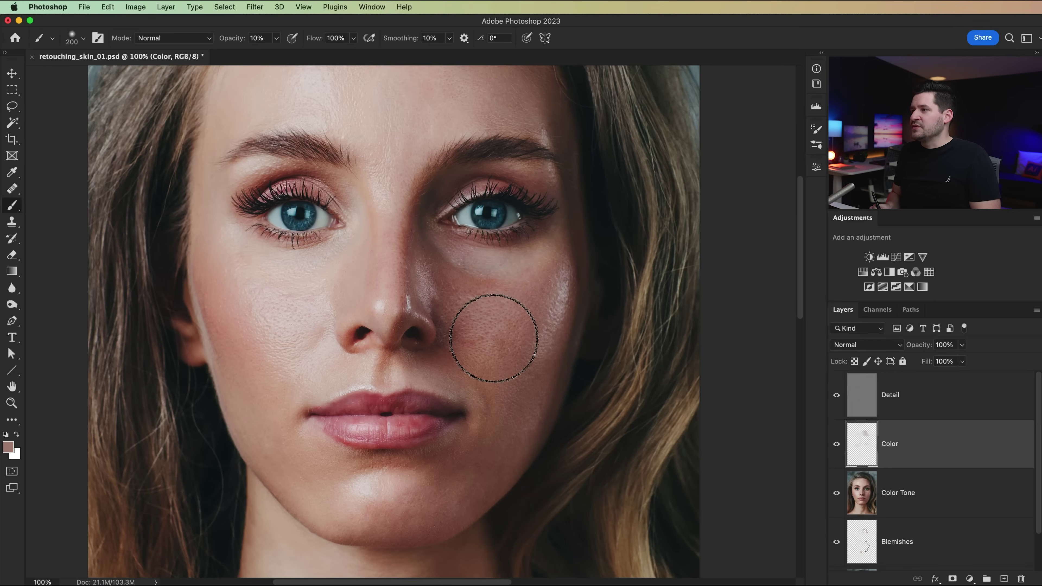
left_click(571, 318, "alt")
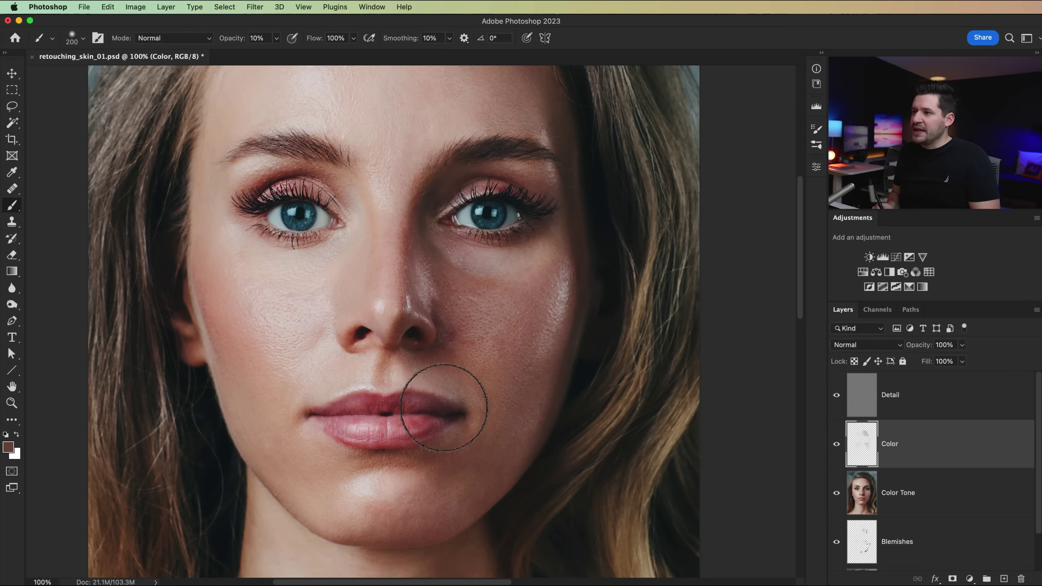
Step: Blend sampled light and darker skin tones around the mouth and across the chin
left_click(385, 364, "alt")
left_click_drag(319, 394, 385, 397)
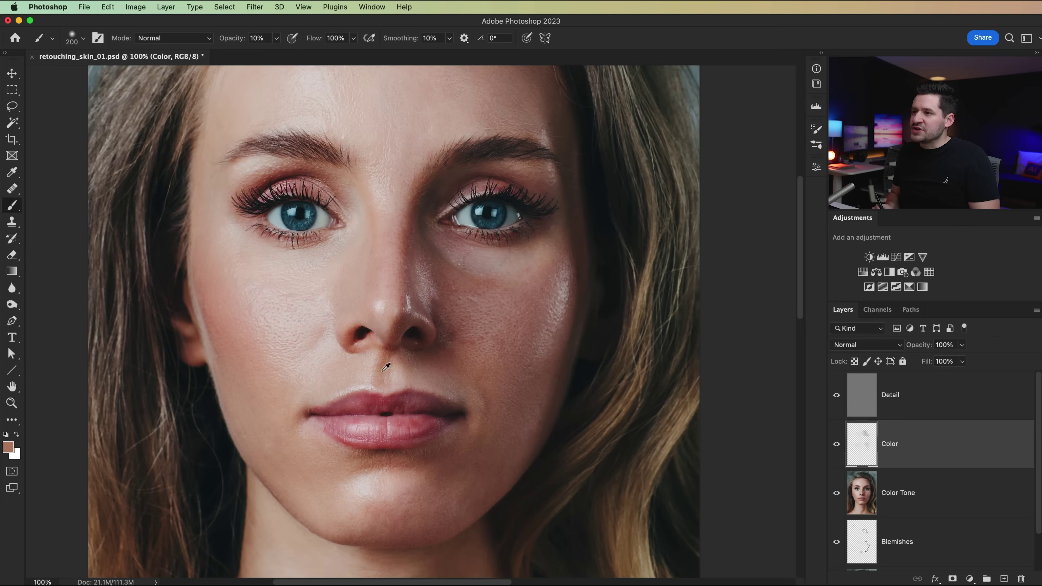
left_click(372, 381, "alt")
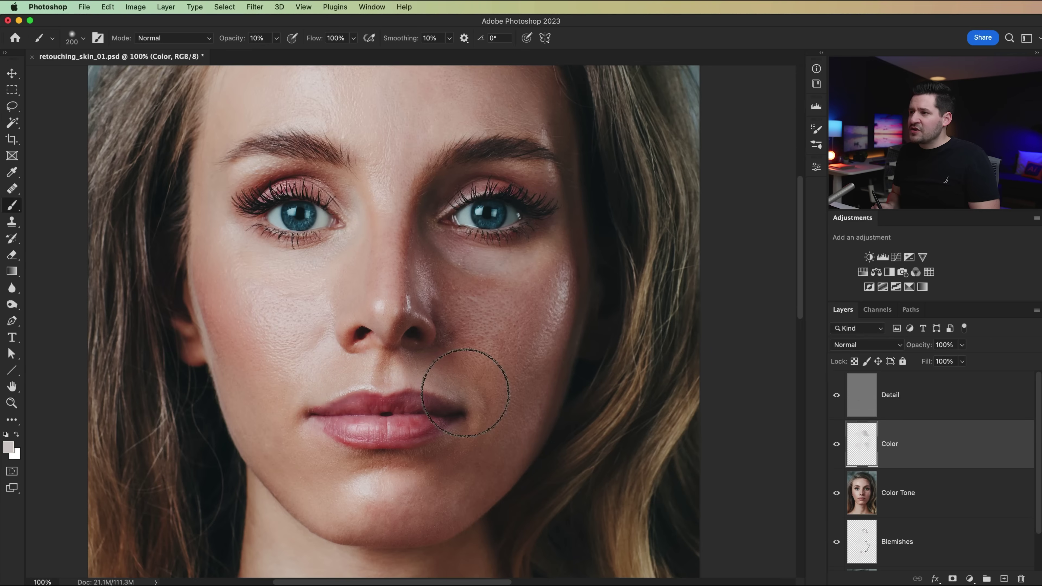
left_click(469, 469, "alt")
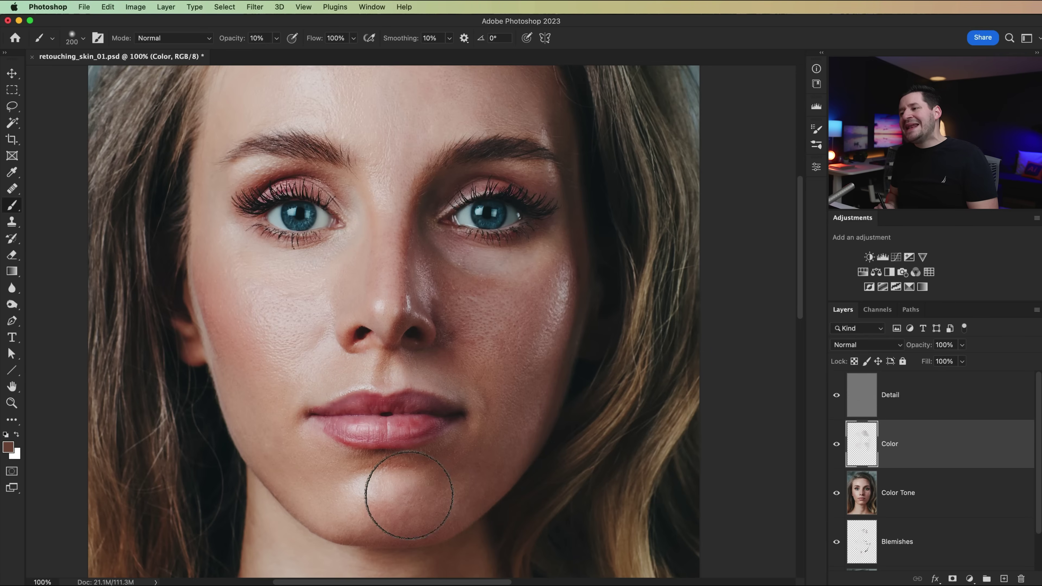
left_click(367, 481, "alt")
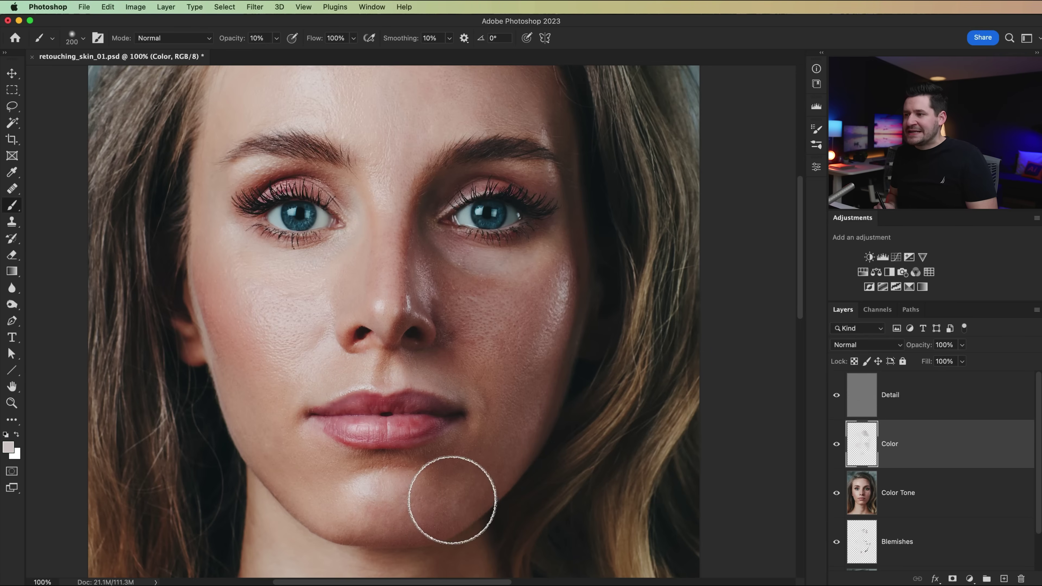
left_click(299, 453, "alt")
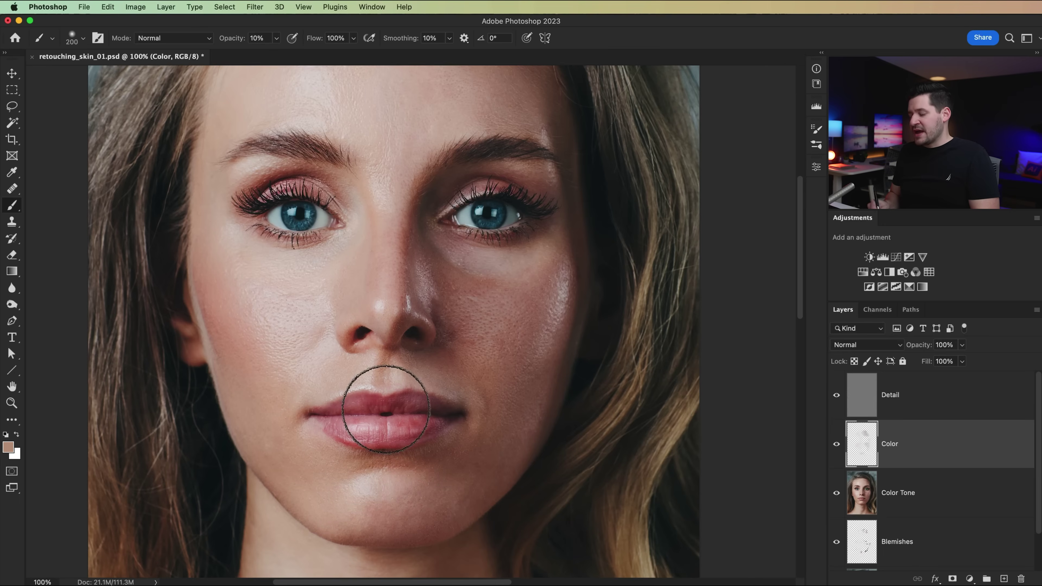
Step: Examine the smoothed tone and remaining skin texture on the forehead, cheek and mouth, both close up and across the whole face
key("super+minus")
left_click_drag(424, 310, 444, 342)
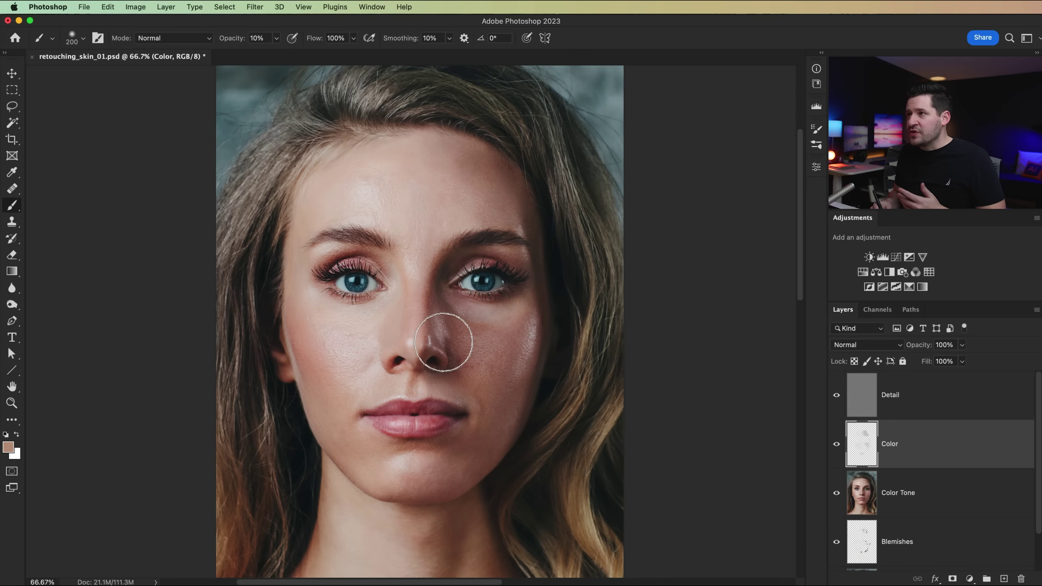
left_click(836, 394)
key("z")
left_click_drag(447, 212, 530, 325)
left_click_drag(237, 396, 432, 279)
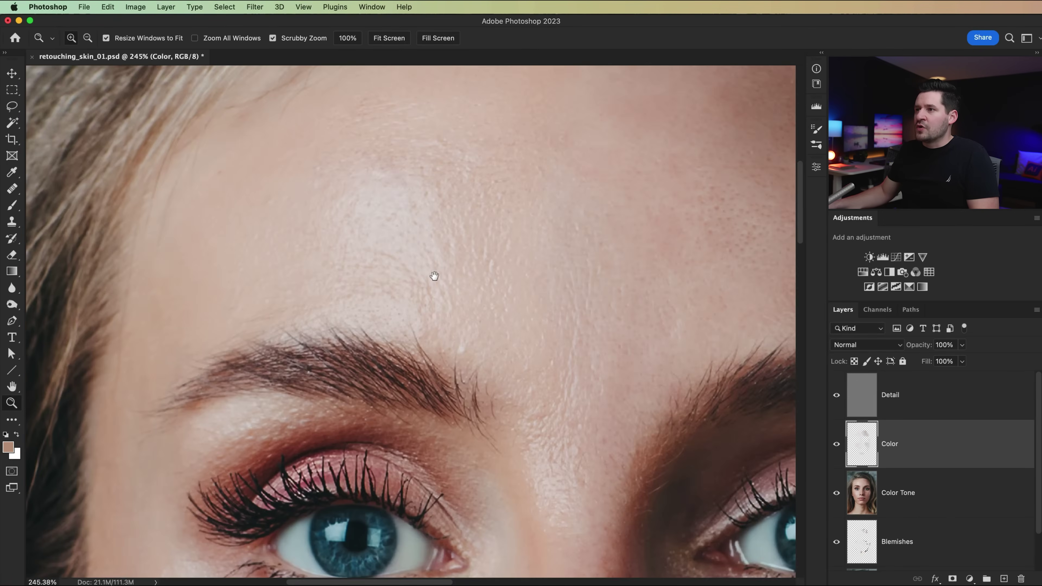
left_click_drag(477, 408, 614, 34)
left_click_drag(456, 222, 385, 42)
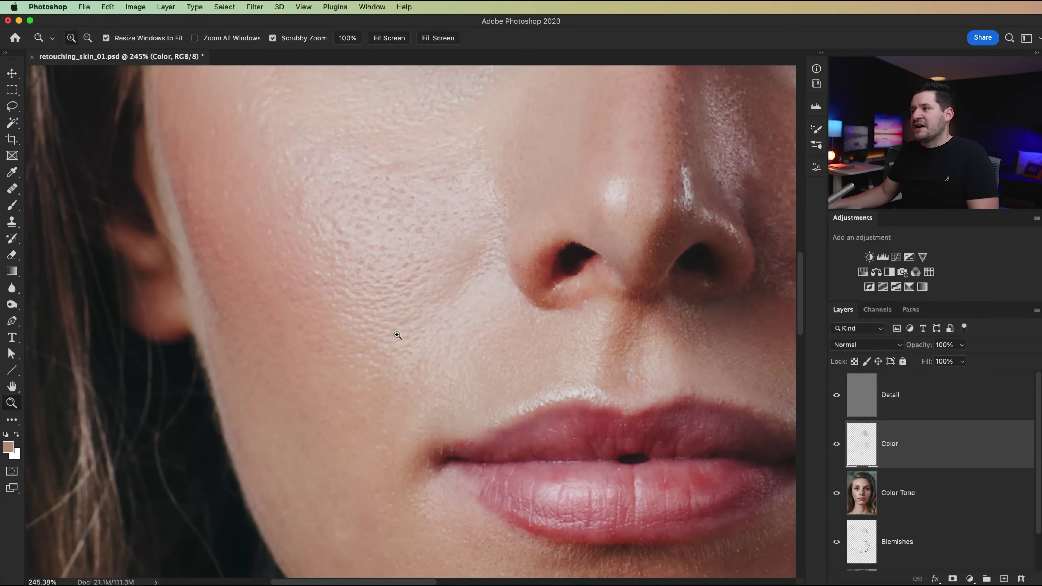
left_click_drag(460, 344, 252, 394)
key("super+minus")
key("super+minus")
key("super+minus")
key("super+minus")
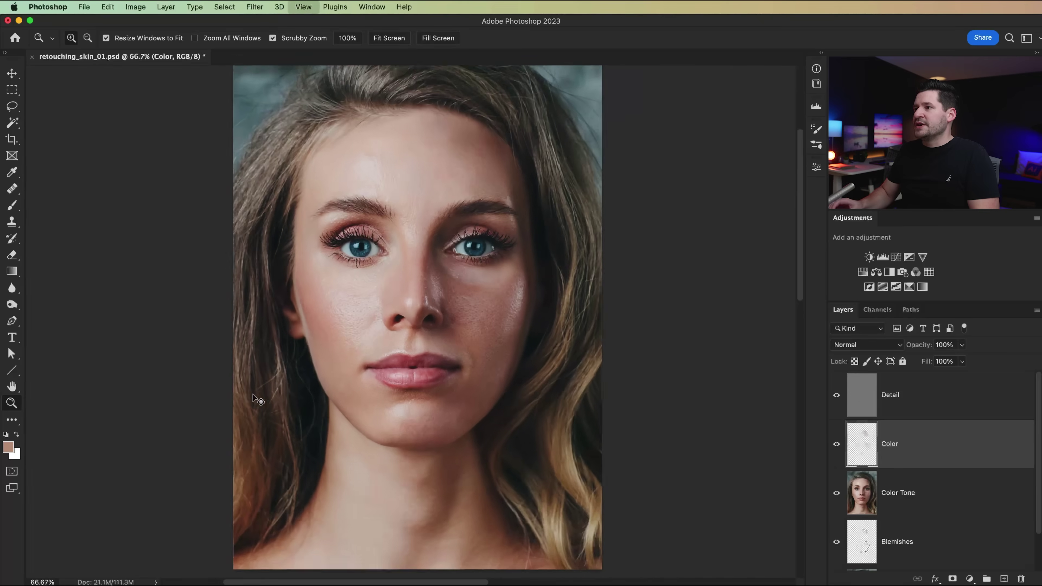
left_click(395, 272)
left_click_drag(455, 226, 470, 275)
left_click_drag(474, 316, 468, 297)
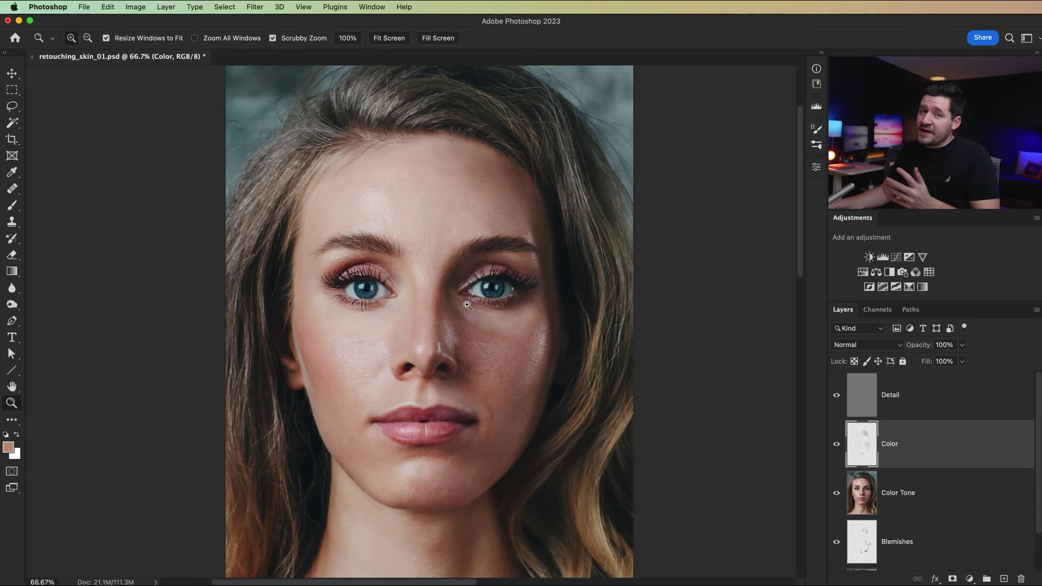
Step: Create a new layer above the Detail layer and name it Skin Texture
left_click(931, 393)
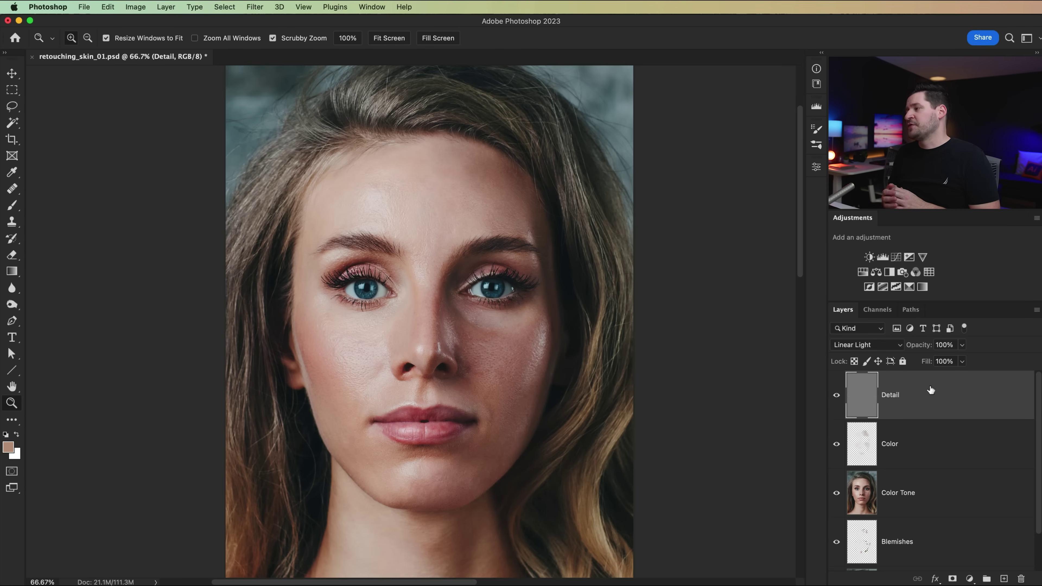
left_click(1002, 579)
double_click(887, 396)
type("Skin Texture")
key("Return")
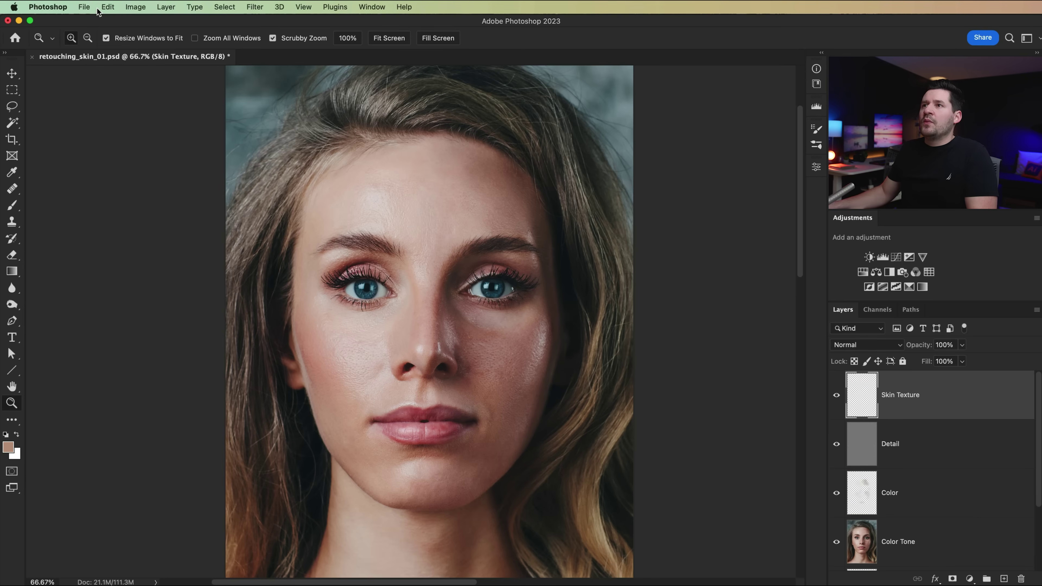
Step: Fill the Skin Texture layer with 50% Gray in Normal mode at 100% opacity
left_click(125, 7)
mouse_move(107, 7)
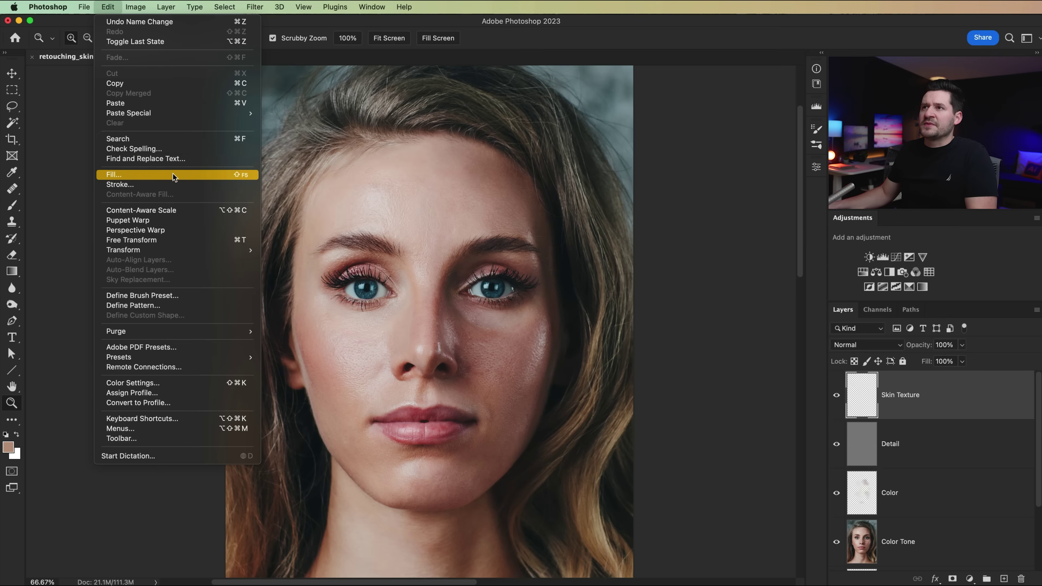
left_click(232, 175)
left_click_drag(1011, 372, 273, 270)
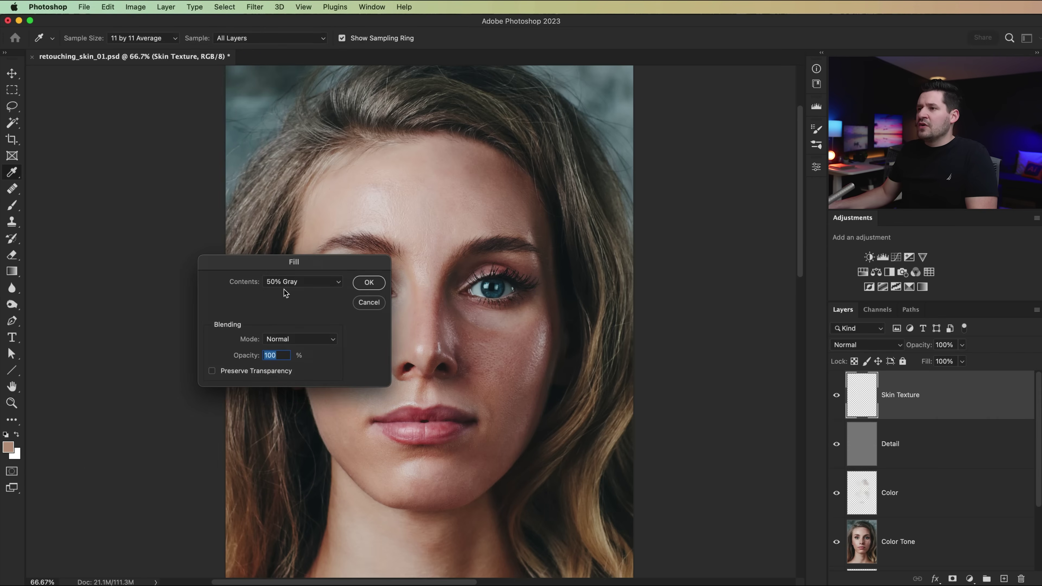
left_click(368, 283)
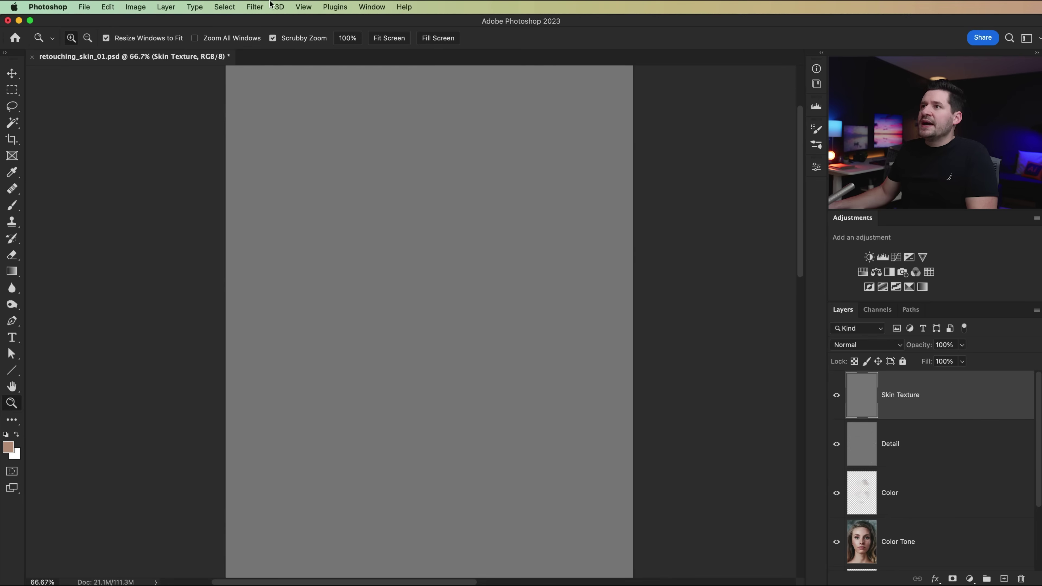
Step: Apply the Add Noise filter to the gray layer with a 10% amount, Uniform distribution and Monochromatic enabled
left_click(255, 7)
mouse_move(320, 178)
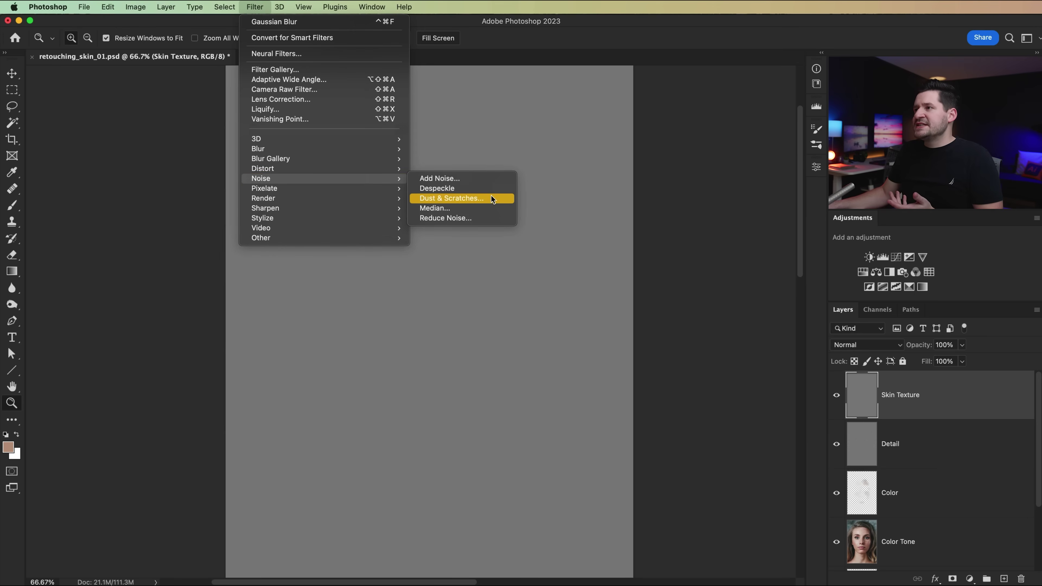
left_click(469, 180)
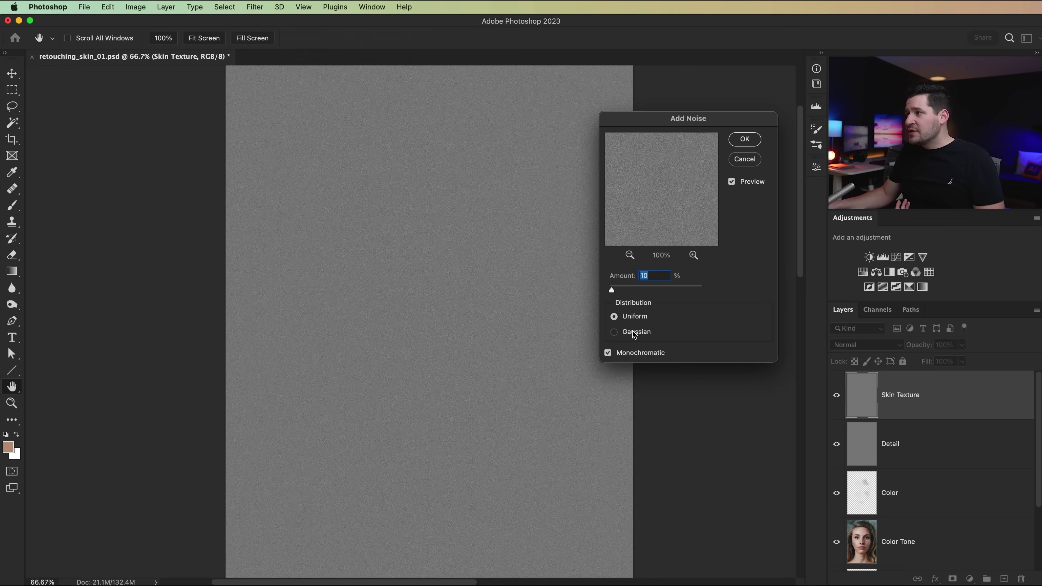
left_click(748, 146)
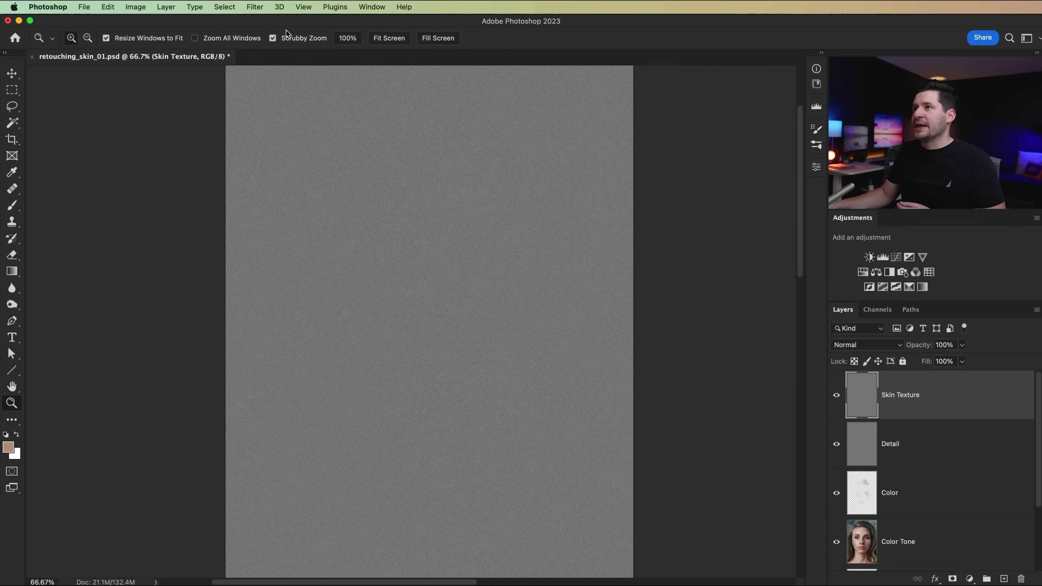
Step: Apply the Emboss filter to the noise with a 135° angle, a height of 3 pixels and a 100% amount
left_click(254, 7)
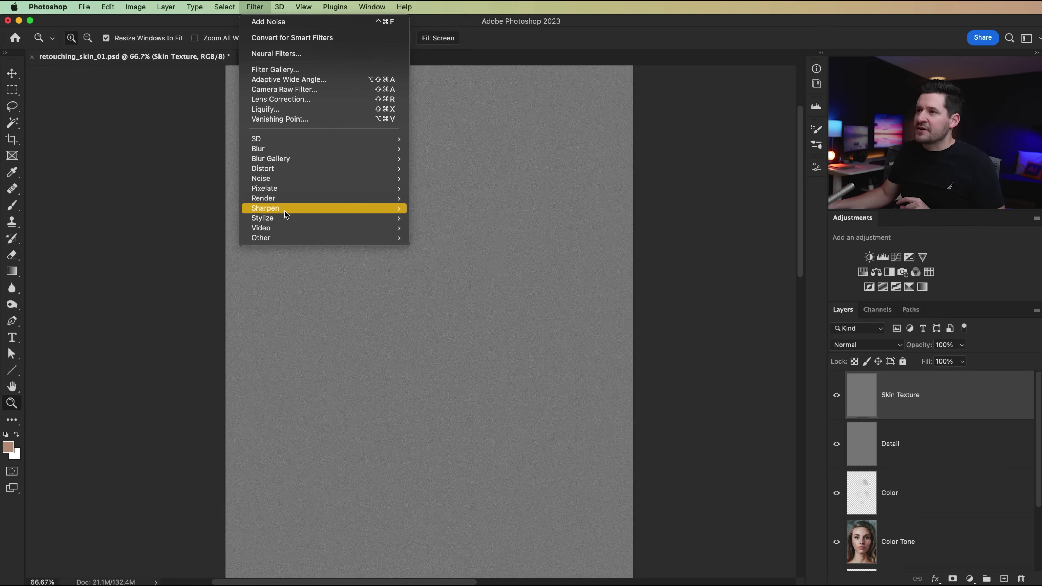
mouse_move(284, 218)
left_click(451, 227)
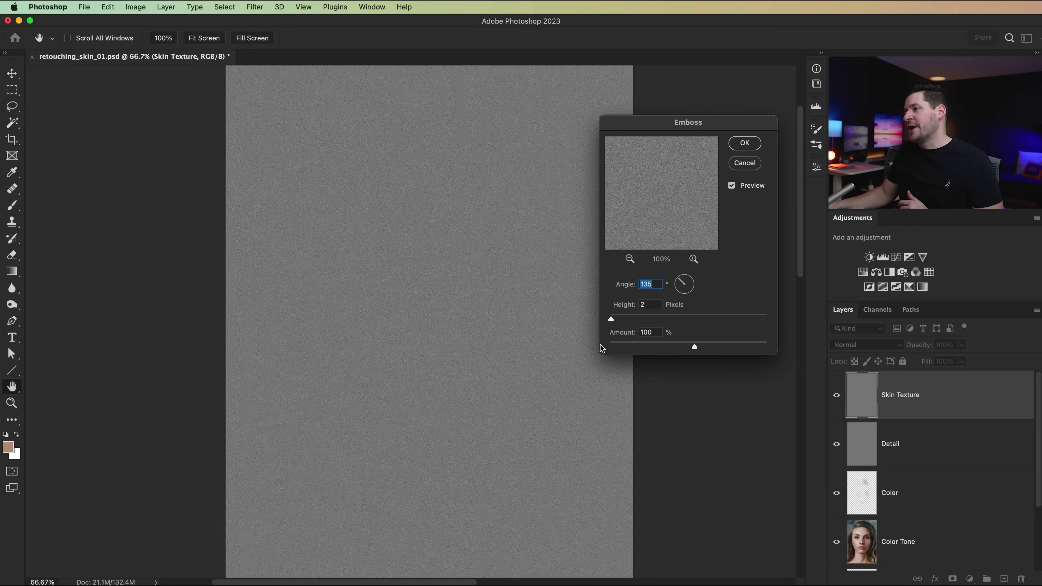
key("Tab")
type("3")
left_click(739, 144)
Step: Set the Skin Texture layer's blend mode to Soft Light
key("z")
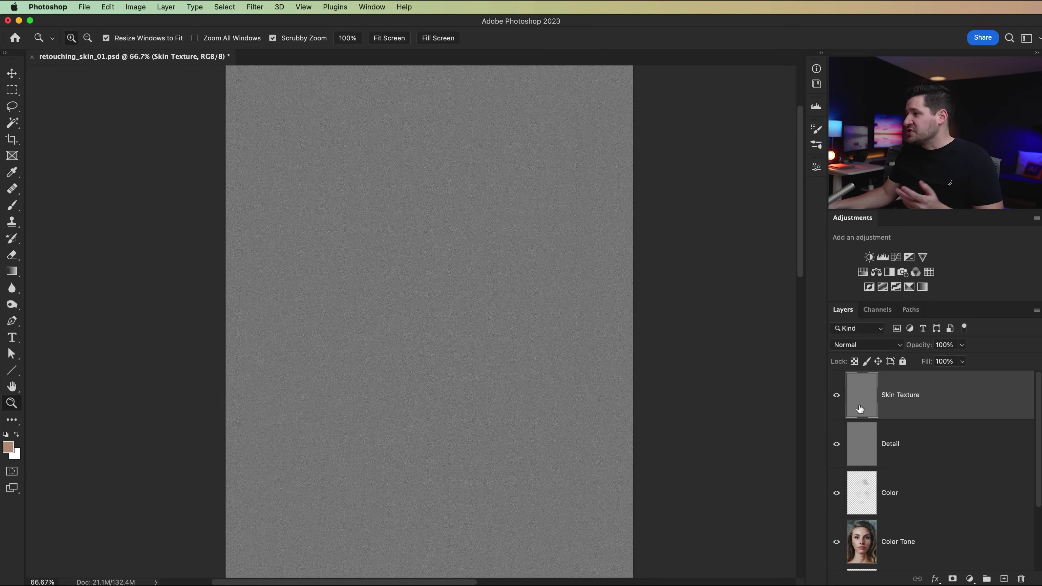
left_click(864, 349)
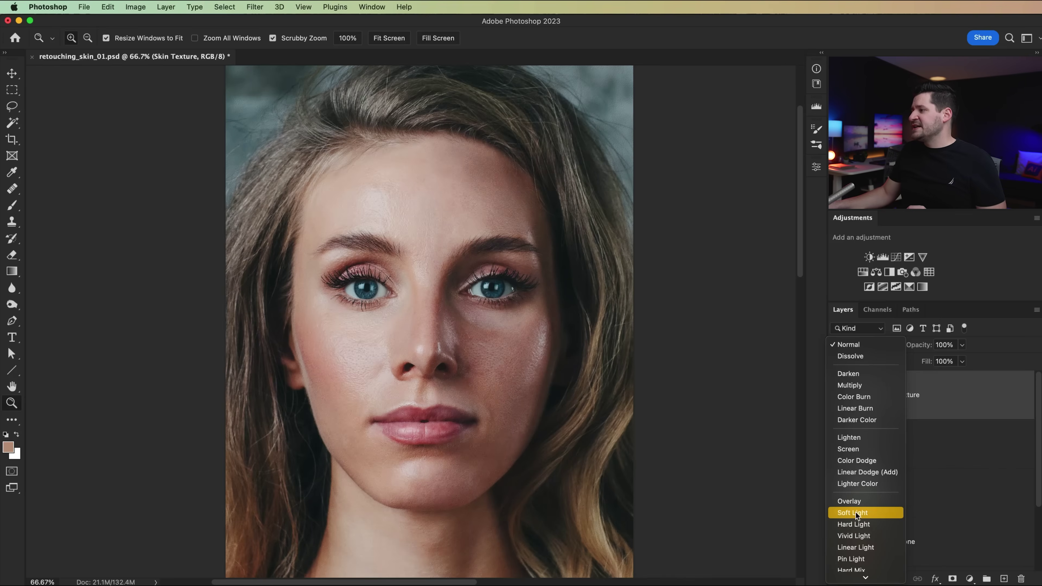
left_click(856, 512)
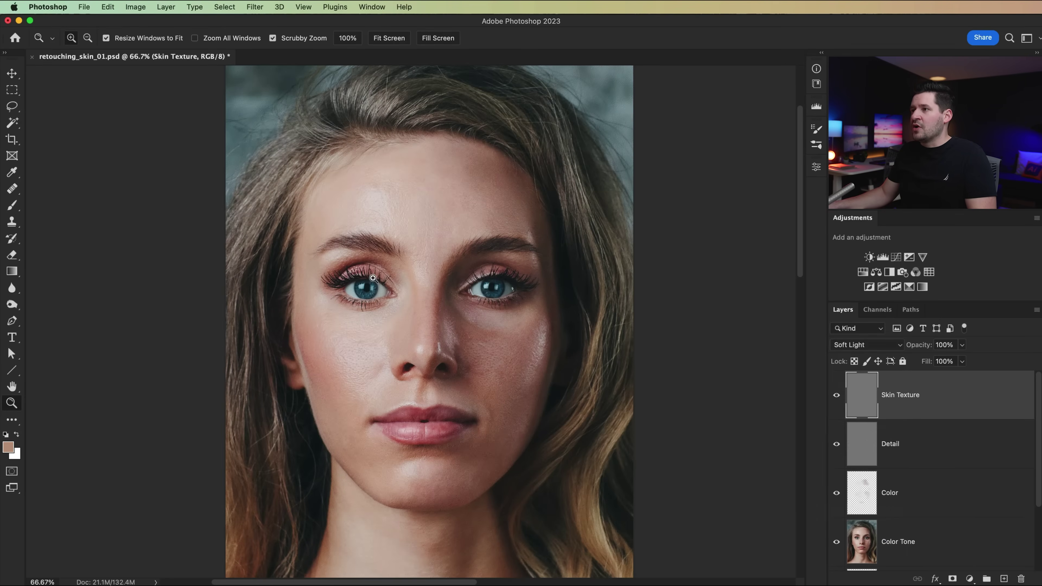
Step: Compare the forehead with and without the Skin Texture layer and inspect the texture around the eyes up close
left_click_drag(391, 208, 523, 278)
left_click(836, 394)
left_click(835, 396)
left_click(836, 396)
left_click(836, 397)
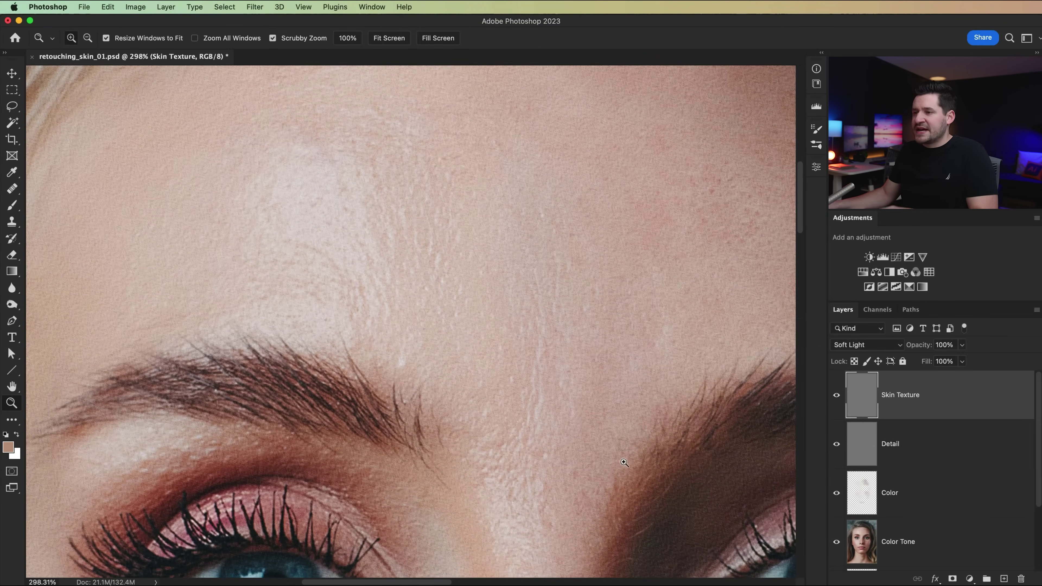
left_click_drag(638, 467, 361, 236)
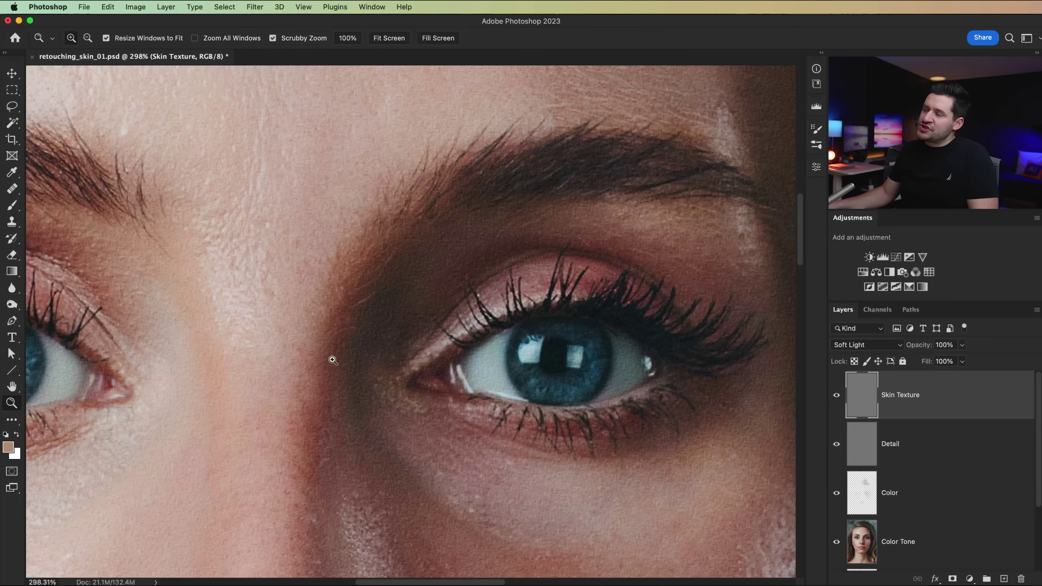
left_click(420, 364, "alt")
left_click(420, 364, "alt")
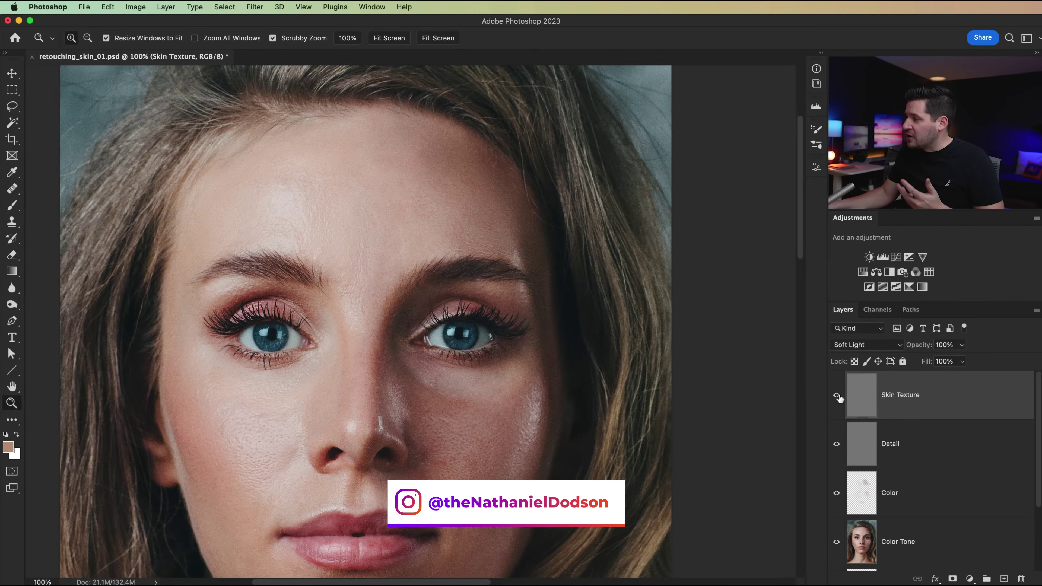
Step: Try the Skin Texture layer at 71% opacity and delete the layer
left_click_drag(923, 348, 905, 348)
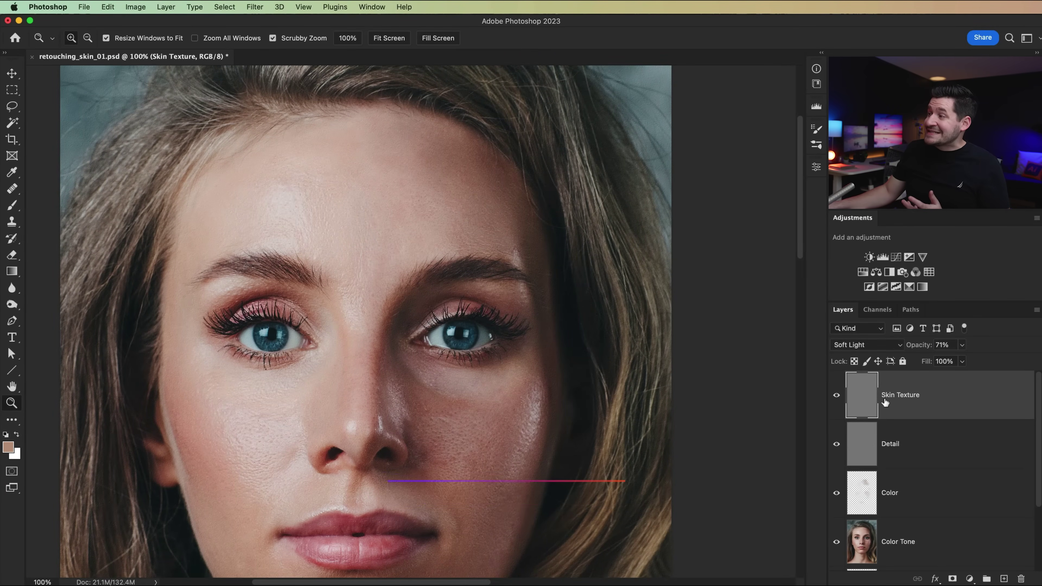
key("Delete")
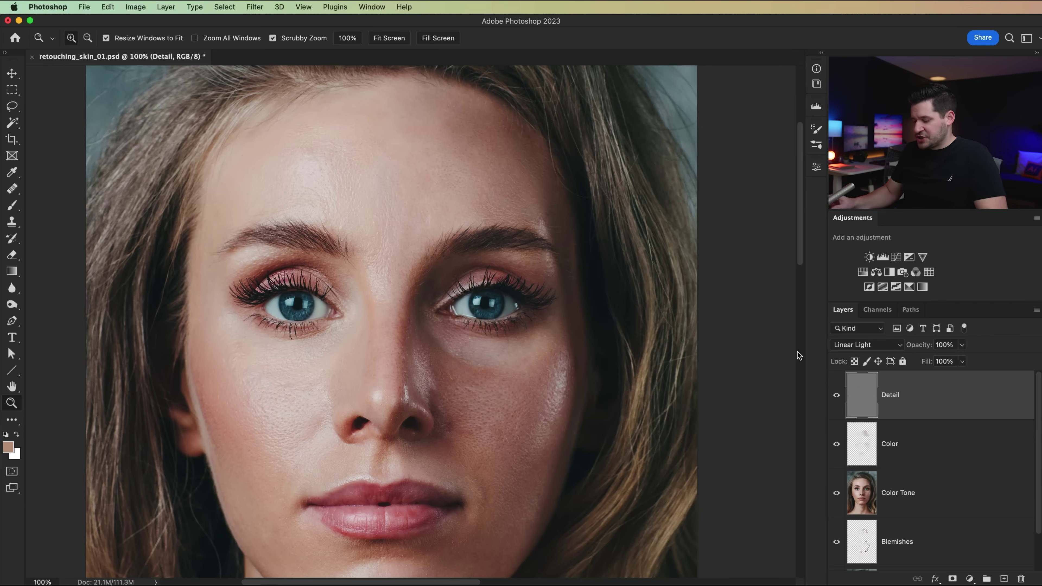
Step: Add a Curves adjustment layer above the Detail layer in Screen mode and invert its mask to black
key("super+minus")
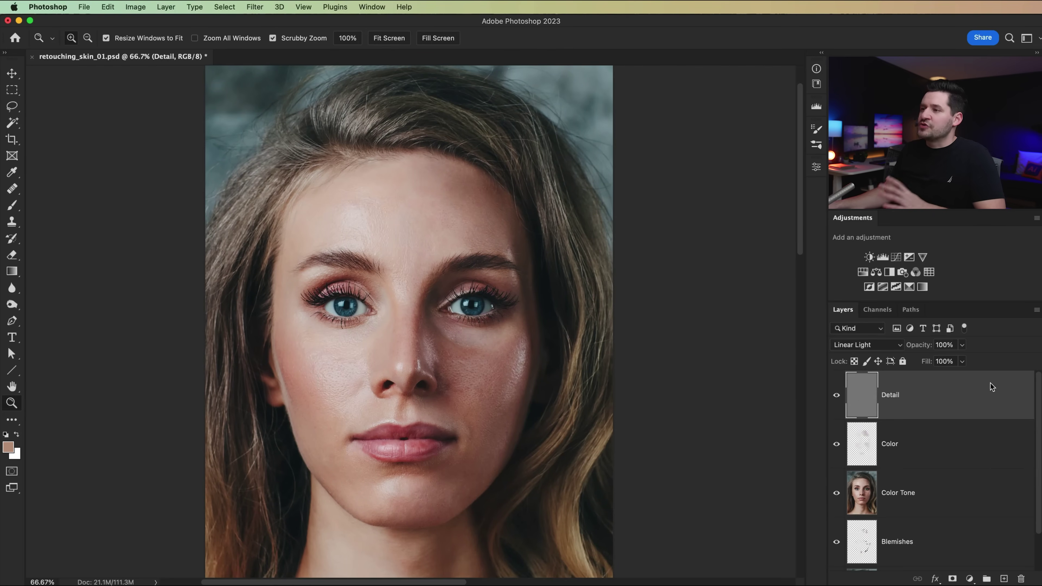
left_click(896, 257)
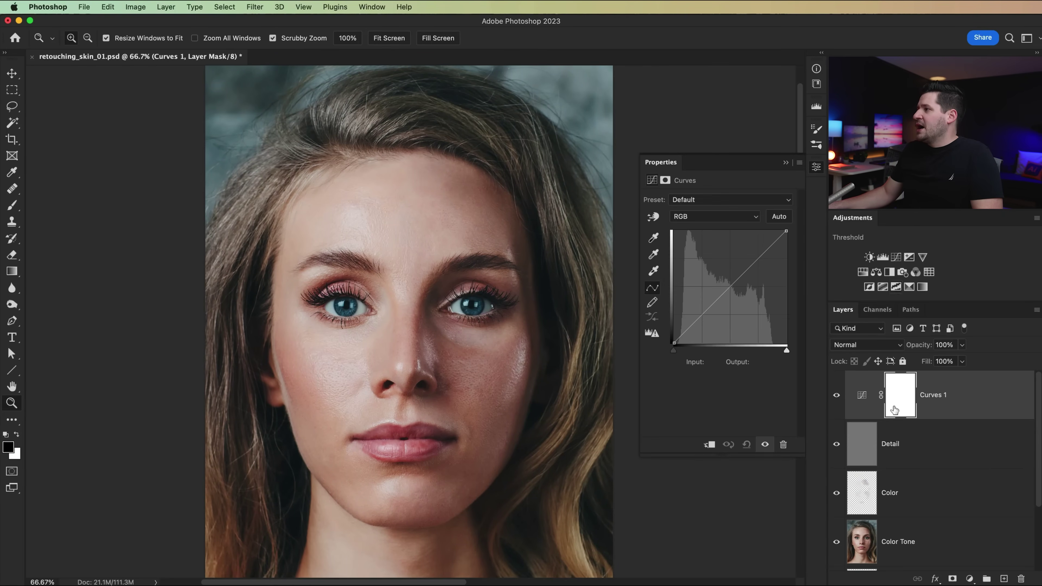
left_click(881, 345)
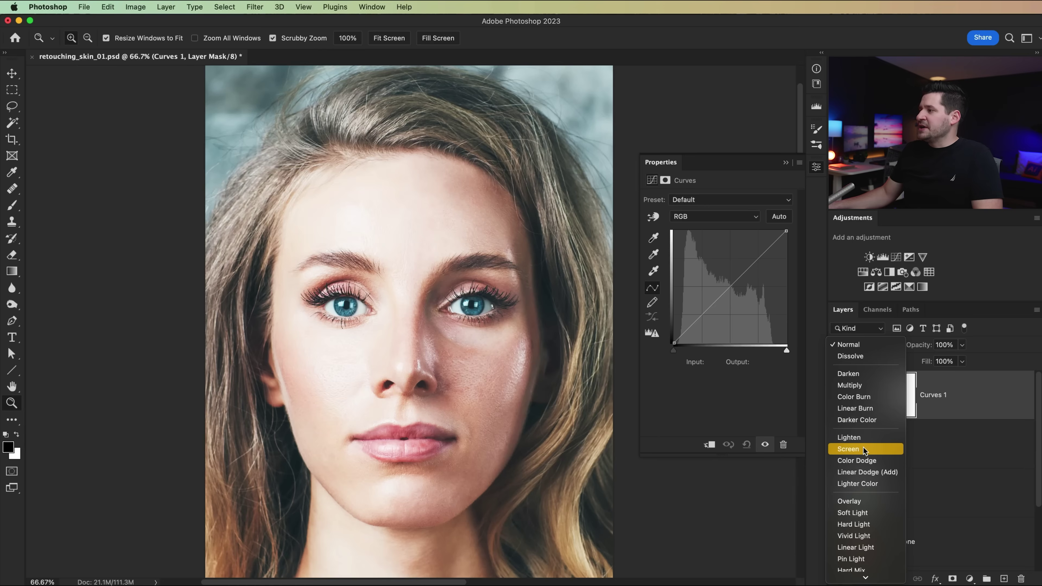
left_click(862, 452)
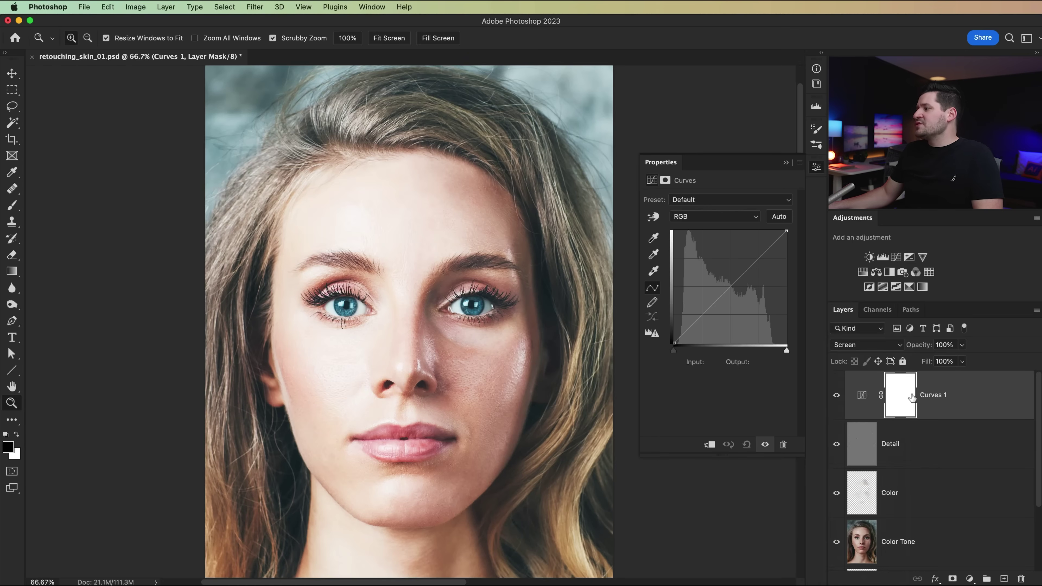
left_click(903, 393)
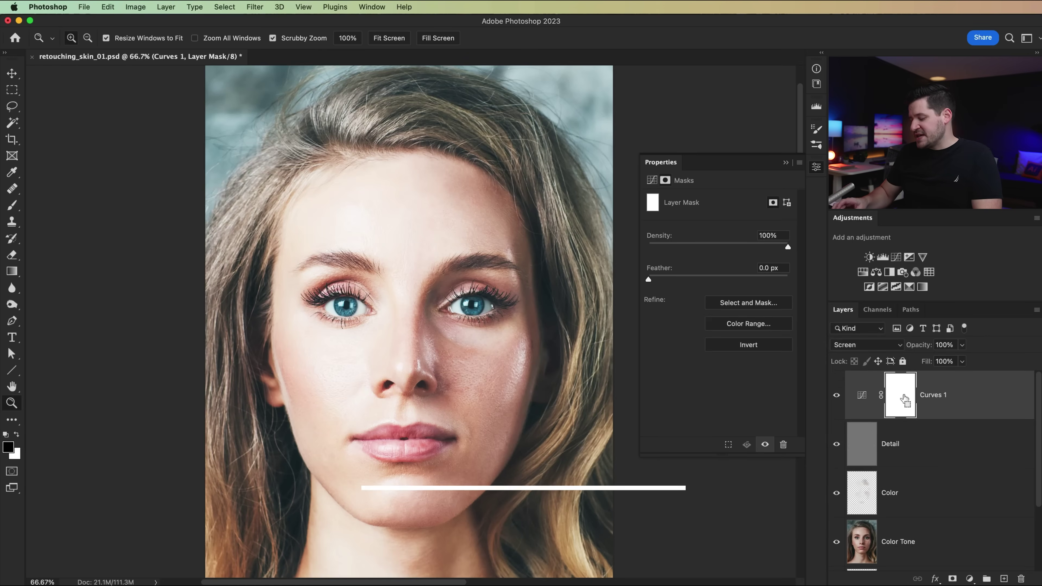
key("super+i")
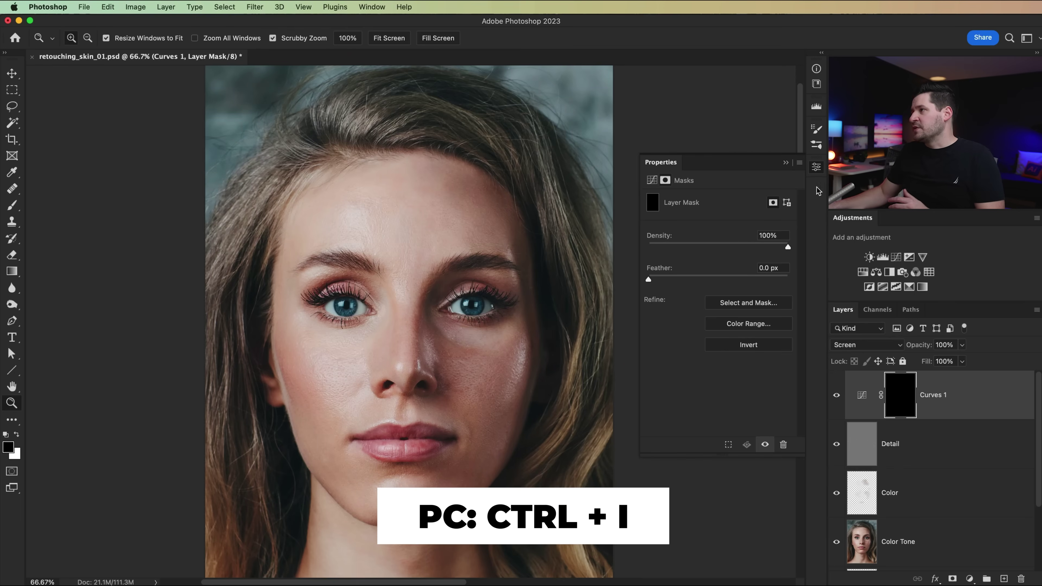
left_click(816, 168)
Step: Set up a 20 px Brush with 100% hardness and 100% opacity, using white as the foreground color
left_click(11, 206)
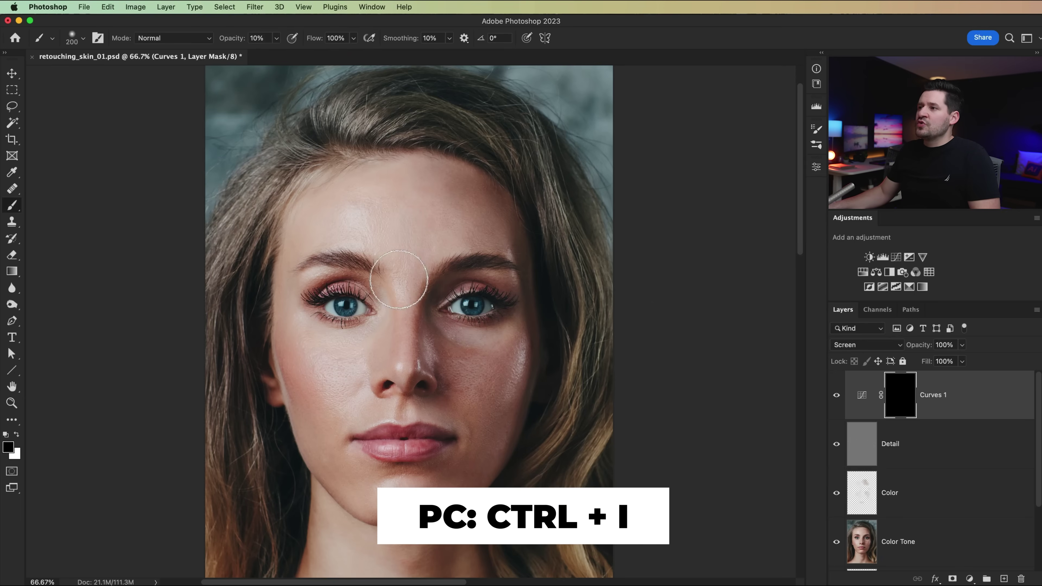
right_click(395, 223)
left_click_drag(455, 275, 607, 295)
left_click_drag(508, 249, 468, 249)
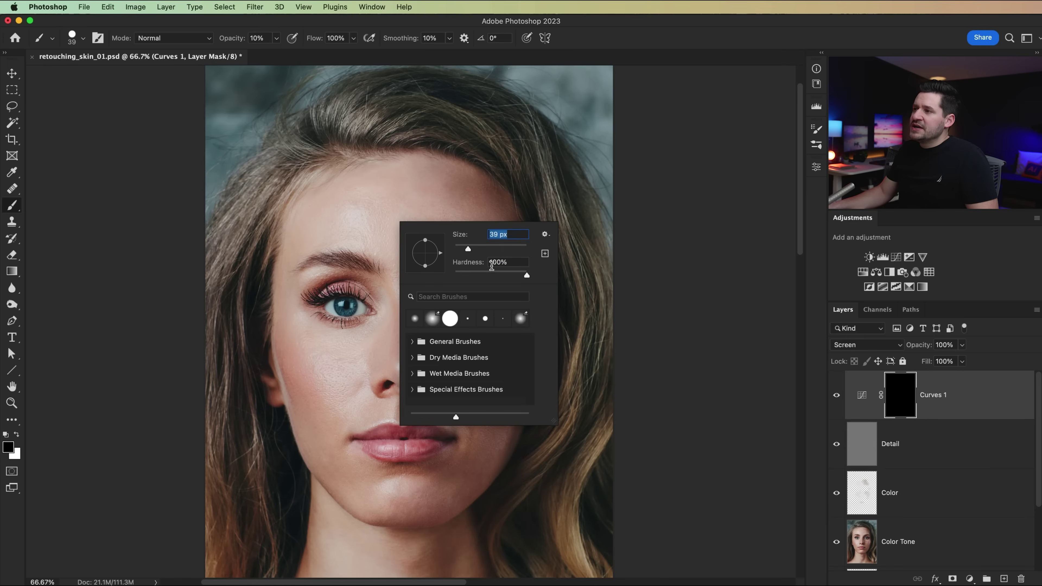
key("Return")
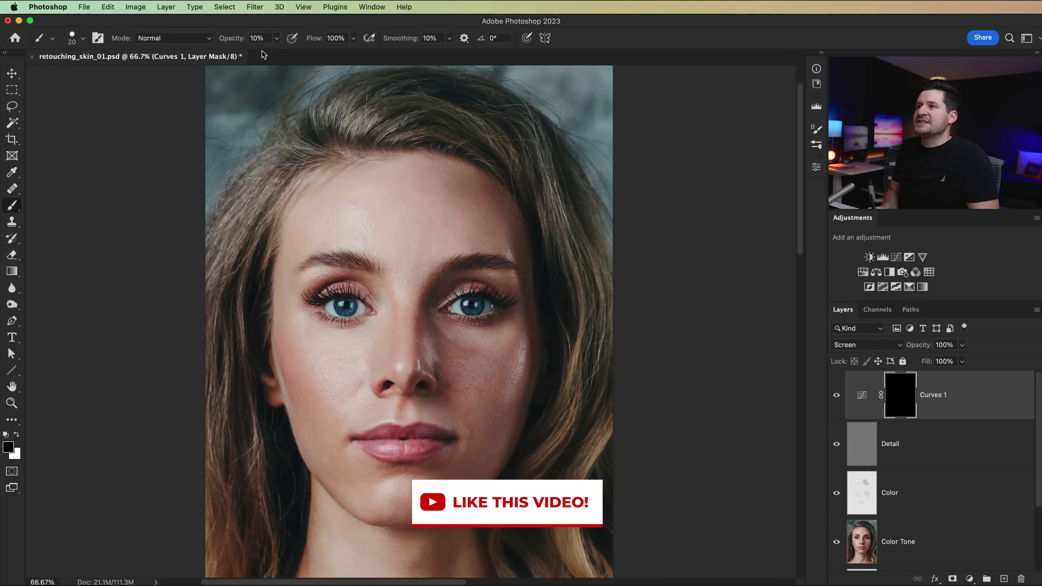
left_click_drag(233, 39, 319, 34)
left_click_drag(240, 39, 325, 69)
key("x")
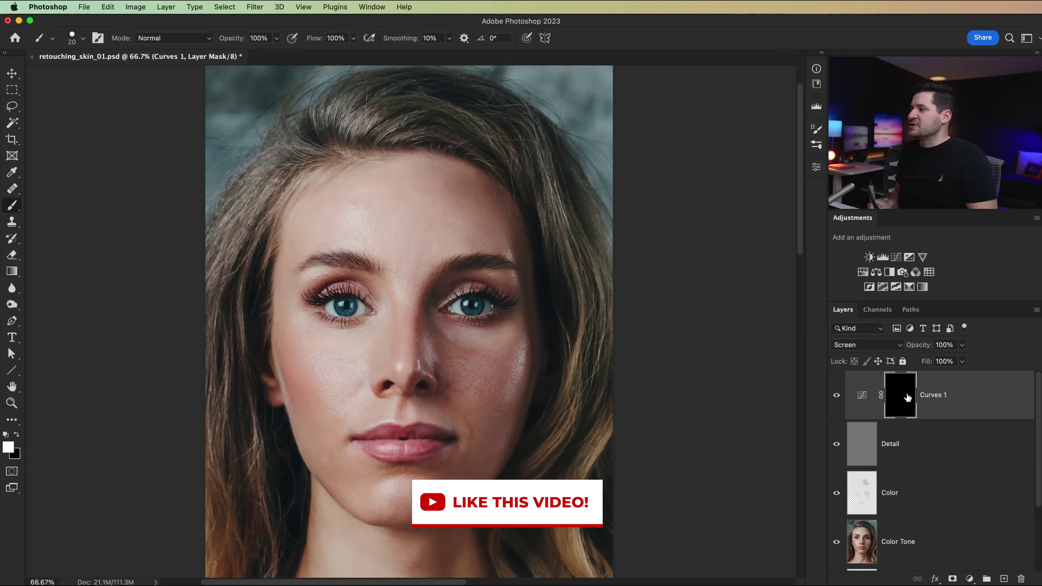
Step: Paint white highlight strokes on the Curves 1 mask along the nose bridge and the right-side cheekbone and temple
left_click_drag(399, 369, 399, 349)
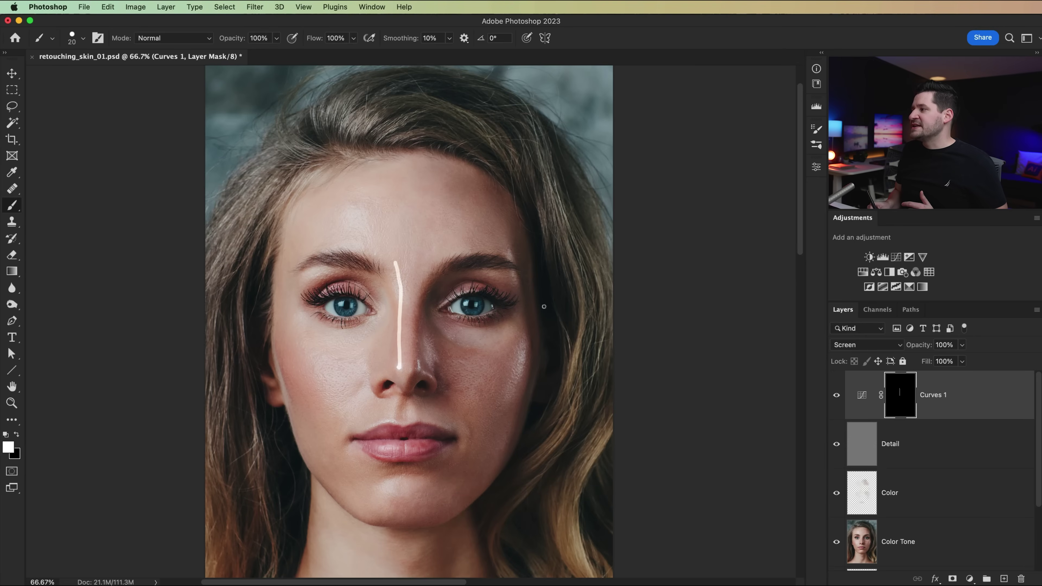
left_click_drag(508, 394, 523, 348)
left_click_drag(506, 247, 525, 289)
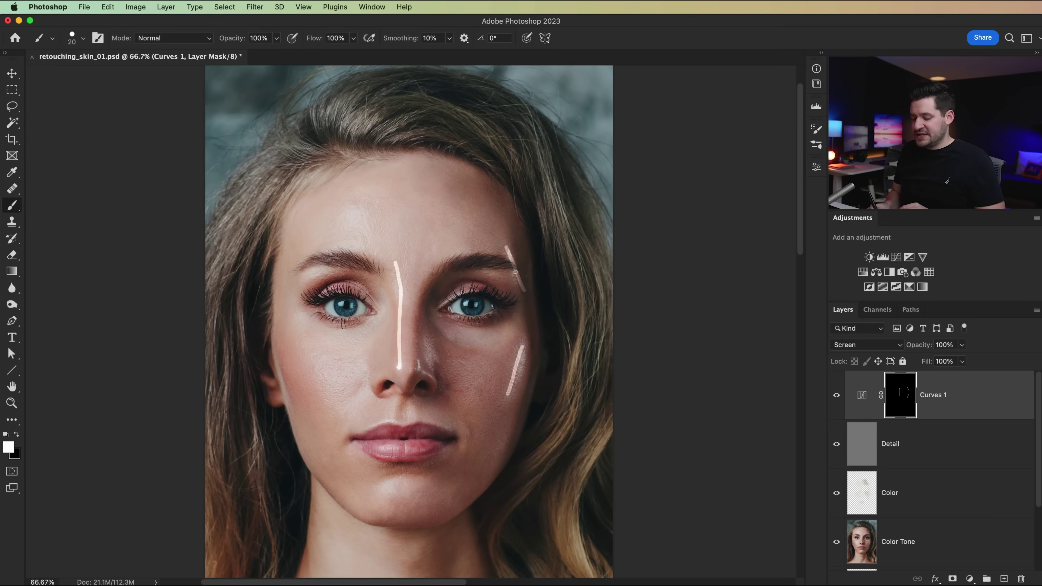
key("ctrl+z")
left_click_drag(509, 252, 517, 291)
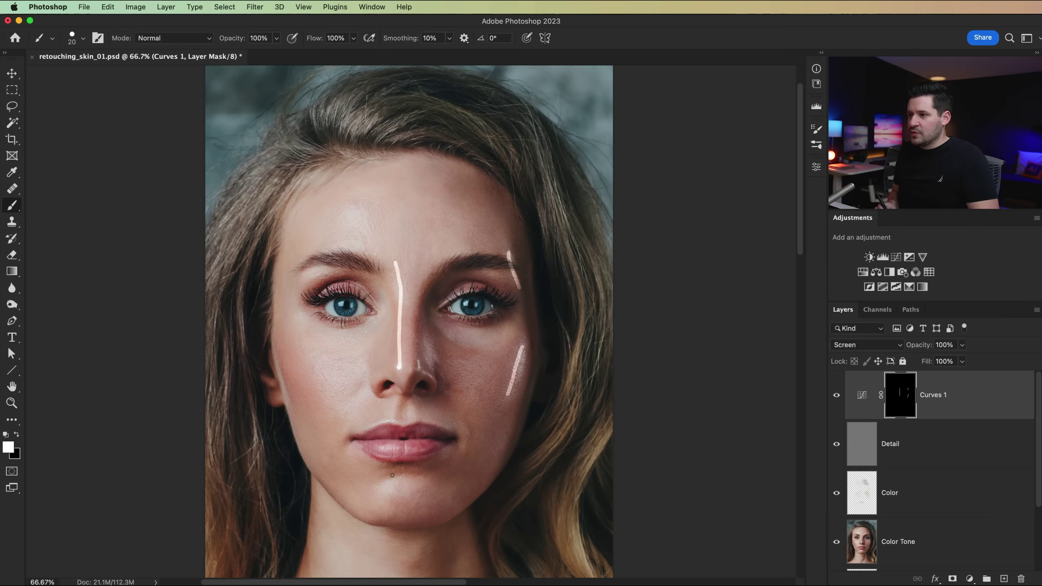
Step: Dab a three-spot highlight cluster on the middle of the chin with a 70 px brush
key("]")
left_click(387, 487)
left_click(395, 487)
left_click(393, 495)
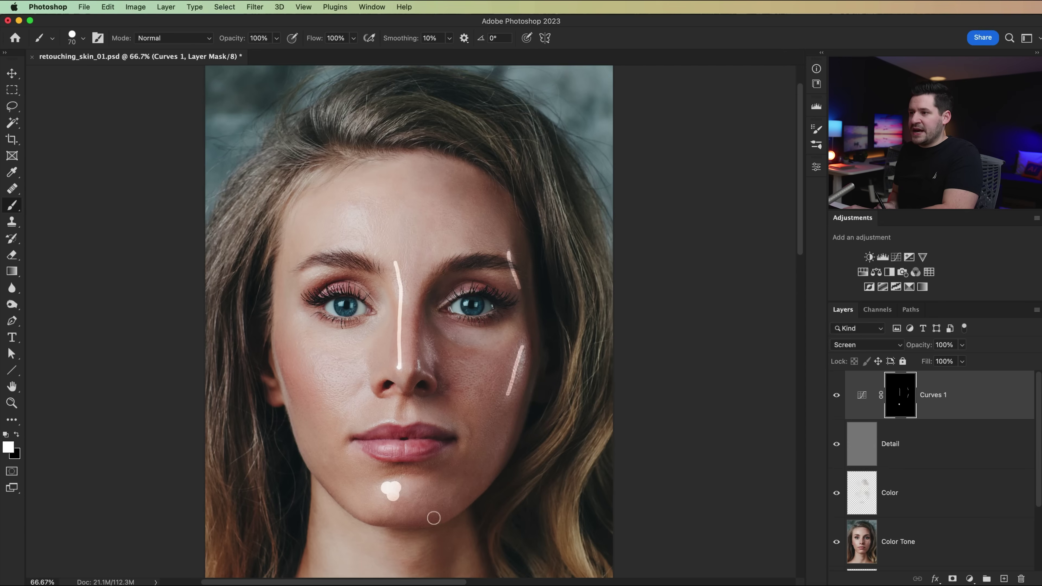
Step: Paint thin highlight strokes between nose and mouth, along the upper lip's edge and across the lower lip with a smaller brush
key("[")
key("[")
key("[")
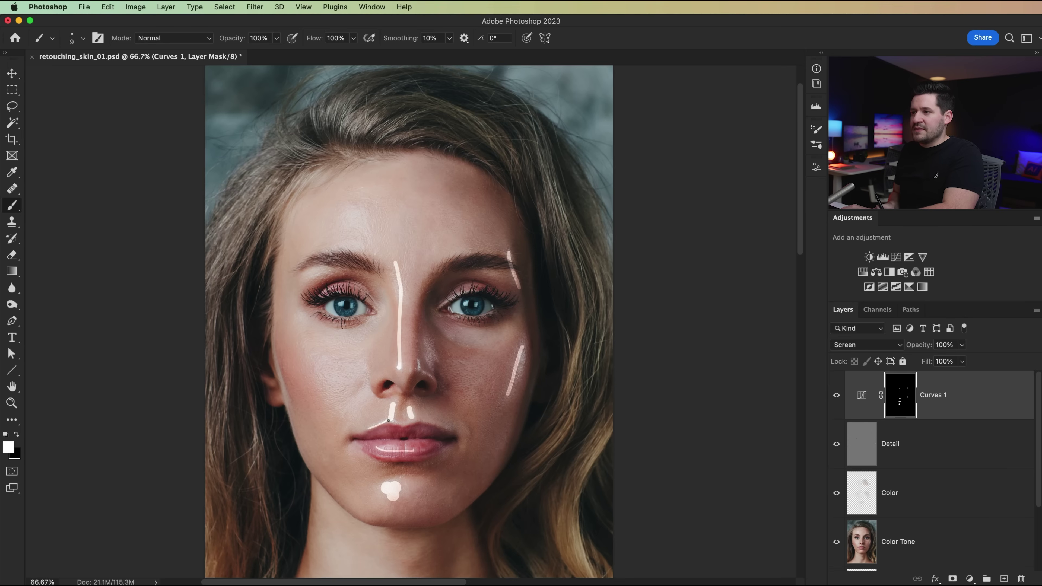
Step: Dab a three-spot highlight cluster on the cheek at the left of the face with a 70 px brush
key("]")
key("]")
key("]")
key("]")
key("]")
key("]")
key("]")
key("]")
key("]")
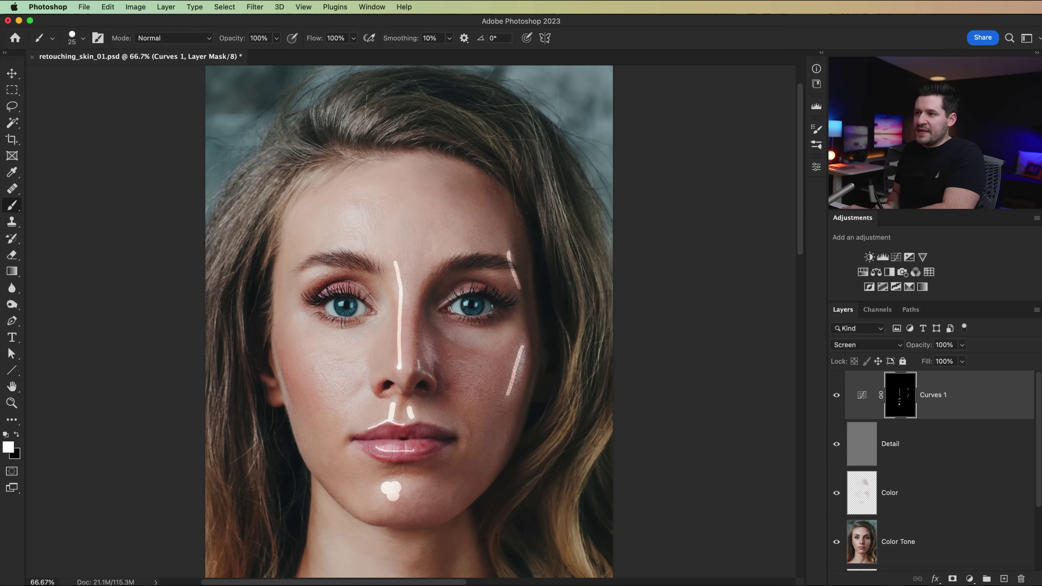
key("]")
key("]")
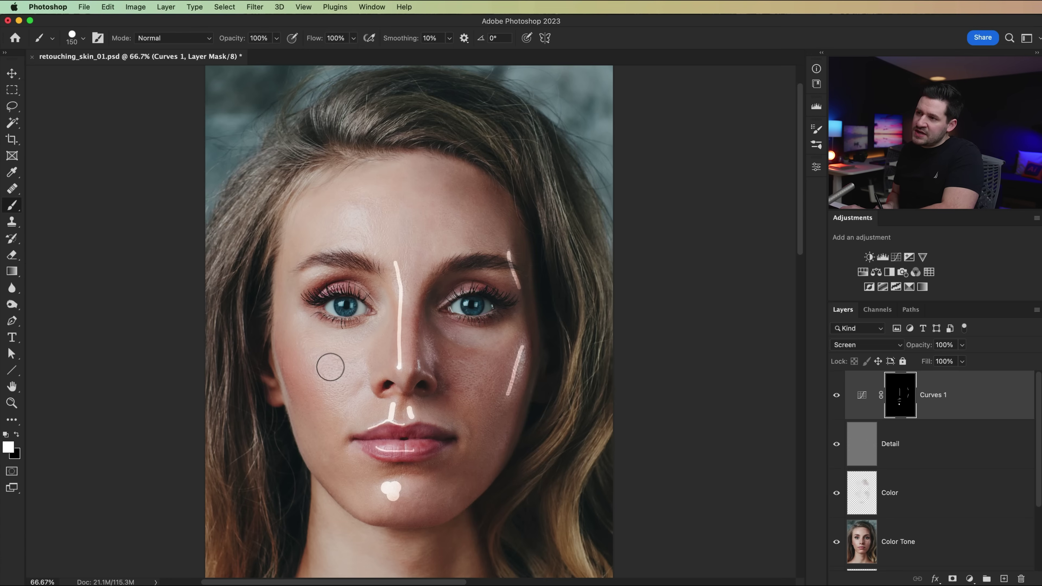
left_click(330, 368)
key("super+z")
key("[")
key("[")
key("[")
key("[")
key("[")
left_click(330, 364)
left_click(343, 364)
left_click(338, 371)
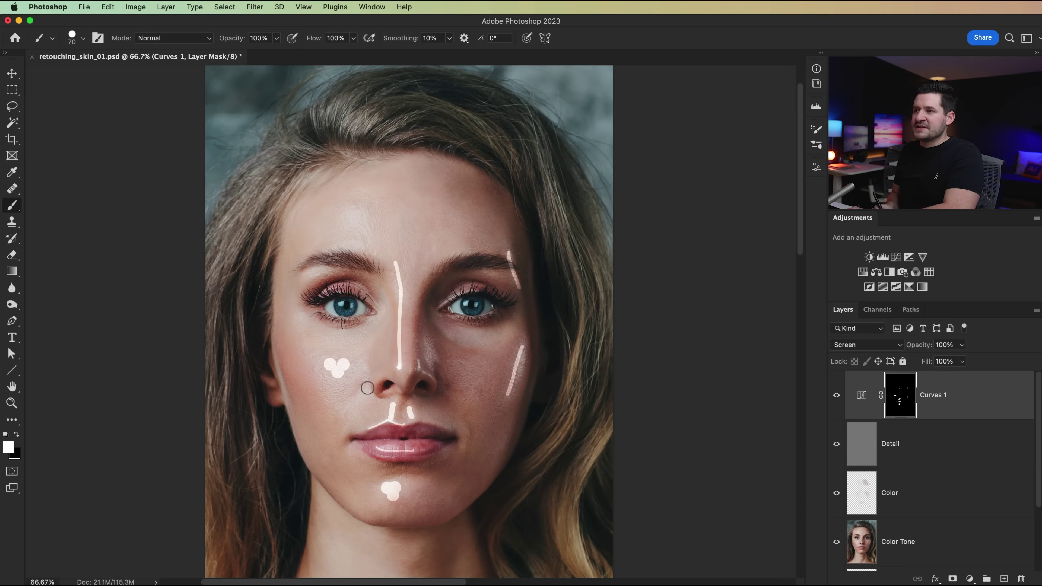
Step: Dab a larger three-spot highlight cluster on the forehead above the left-side eyebrow
key("]")
key("]")
key("]")
key("]")
left_click(350, 217)
left_click(371, 220)
left_click(361, 234)
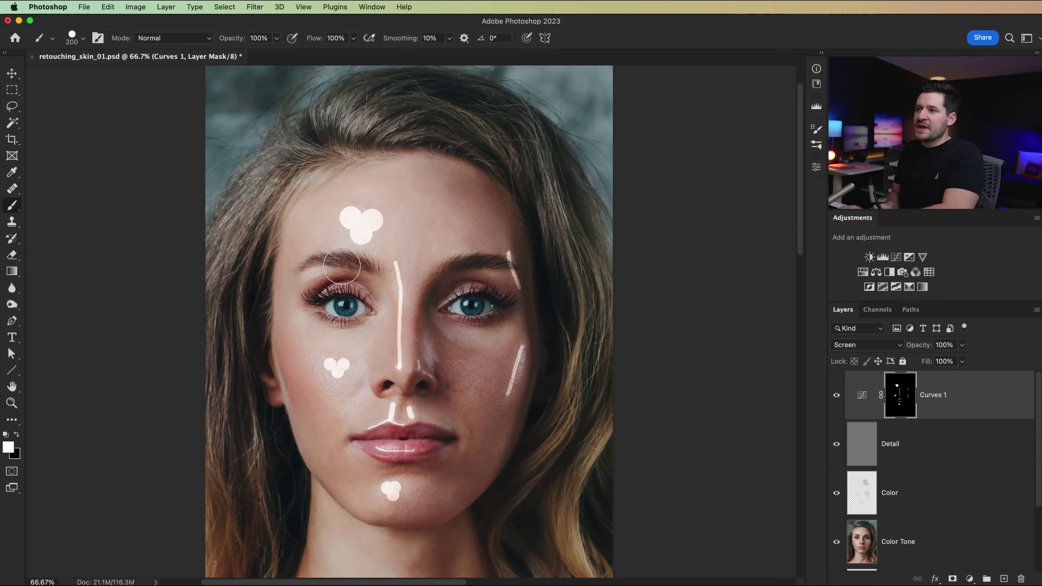
Step: Paint a short, thin highlight stroke on the brow bone beneath each eyebrow with a much smaller brush
key("bracketleft")
key("bracketleft")
key("bracketleft")
key("bracketleft")
key("bracketleft")
key("bracketleft")
key("bracketleft")
key("bracketleft")
key("bracketleft")
key("bracketleft")
key("bracketleft")
key("bracketleft")
key("bracketleft")
key("bracketleft")
left_click_drag(309, 276, 324, 270)
key("bracketleft")
left_click_drag(492, 273, 506, 277)
Step: Paint thin highlights at both mouth corners, below the lower lip, along the left cheek's outer edge and on the left forehead
key("bracketright")
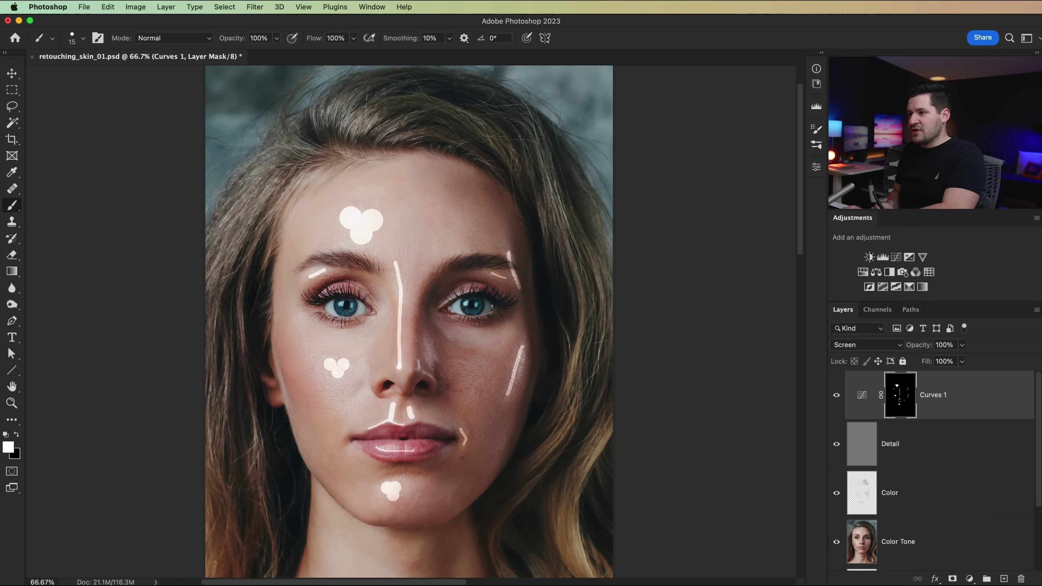
left_click_drag(346, 433, 345, 446)
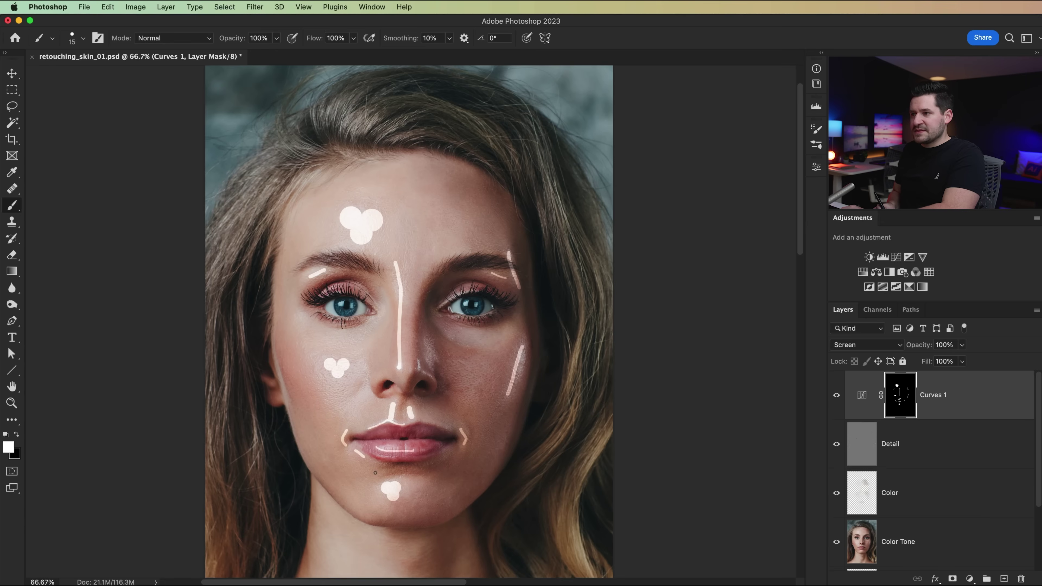
key("bracketleft")
left_click_drag(277, 364, 290, 398)
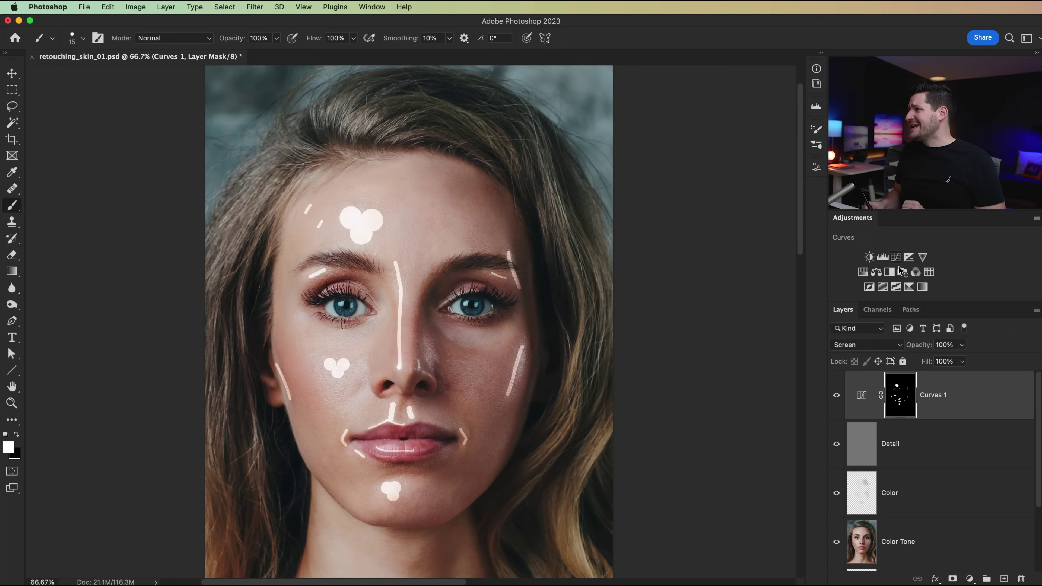
Step: Add a second Curves adjustment layer above Curves 1 in Multiply mode and invert its mask to black
left_click(897, 258)
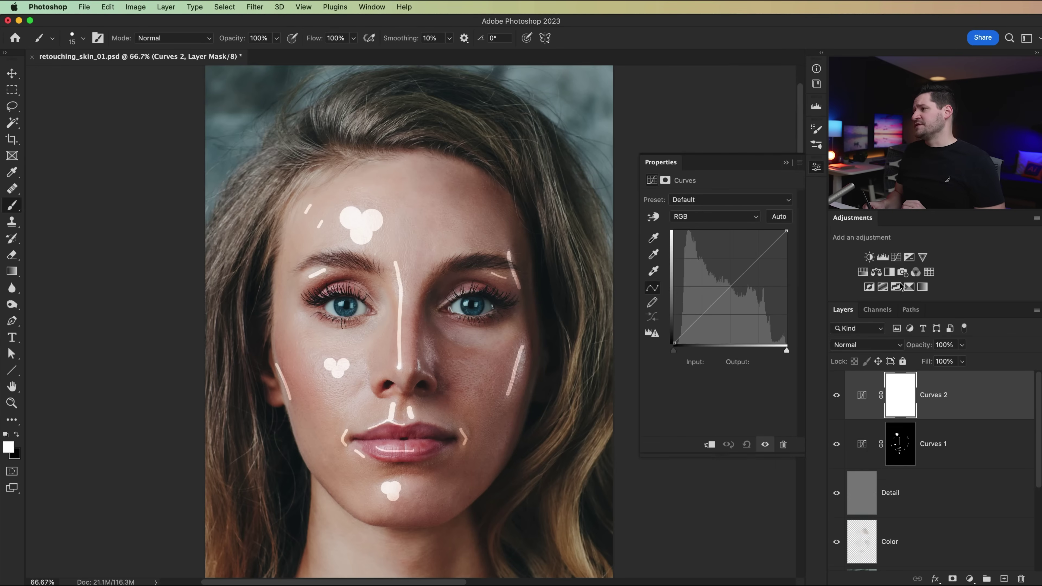
left_click(884, 346)
left_click(864, 386)
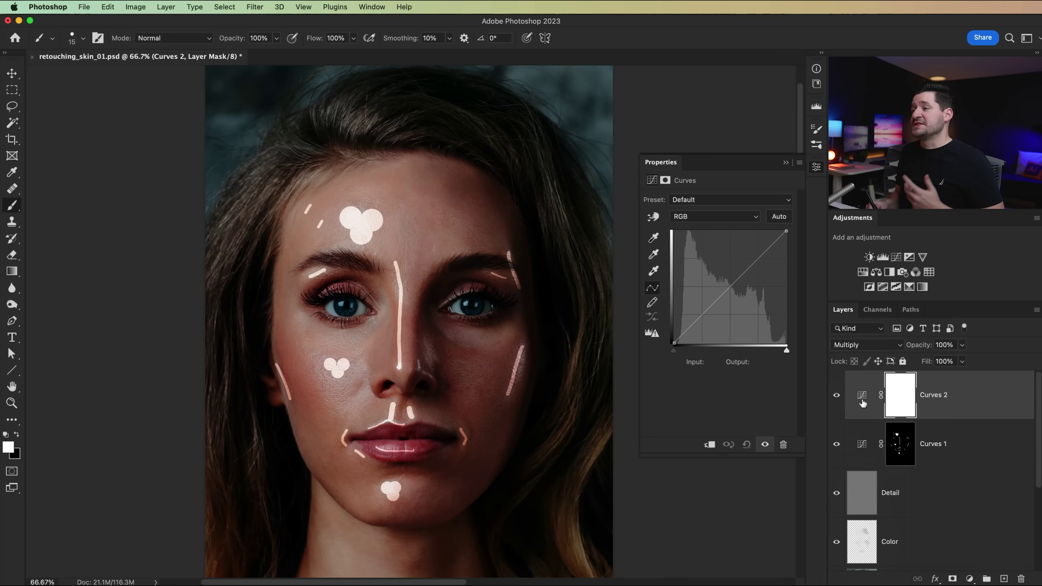
left_click(901, 399)
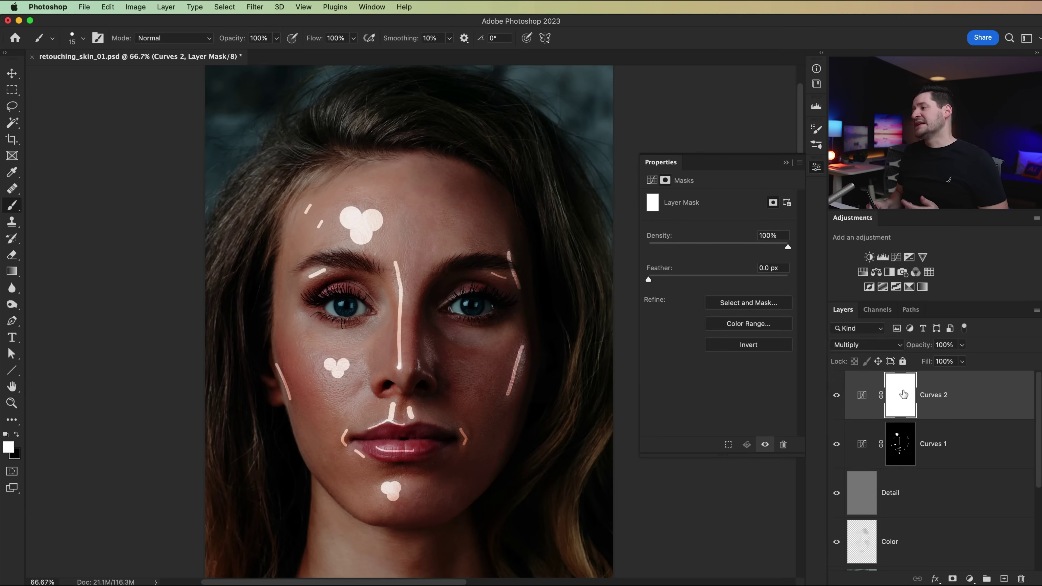
key("super+i")
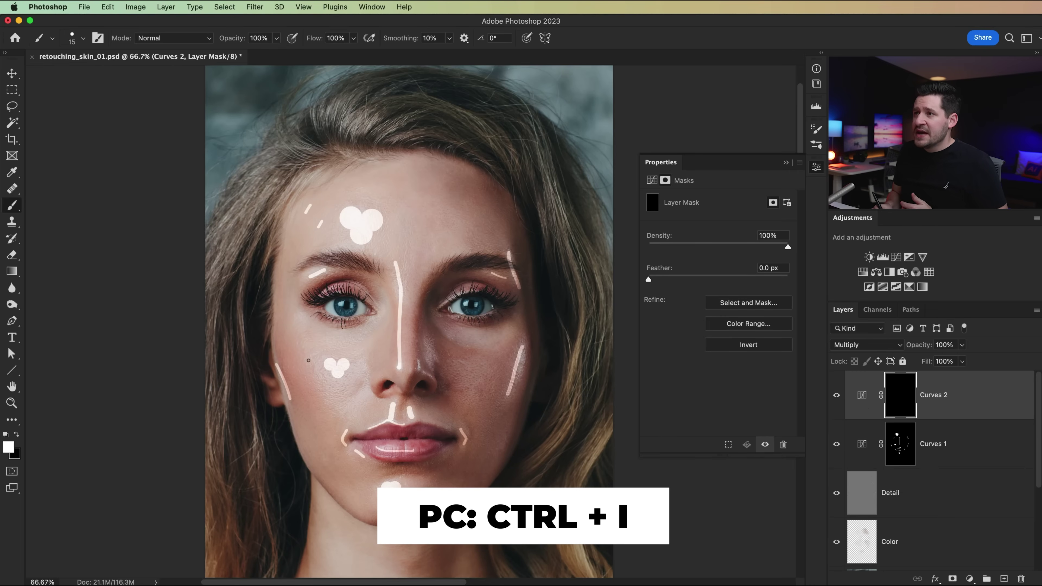
Step: Paint shadow strokes along both upper eyelid creases on the Curves 2 mask with a 20 px brush
key("bracketright")
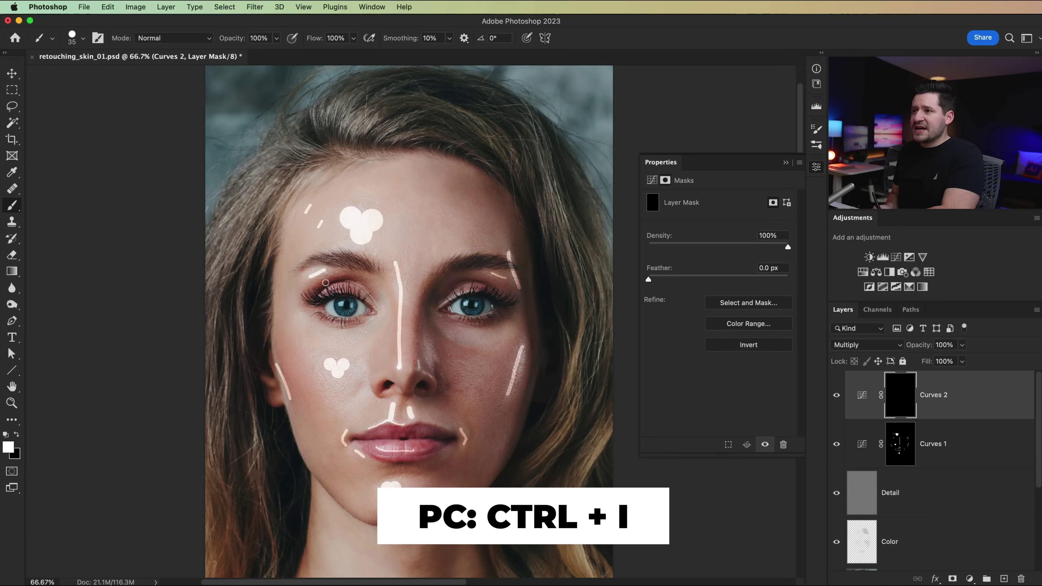
left_click_drag(320, 290, 348, 279)
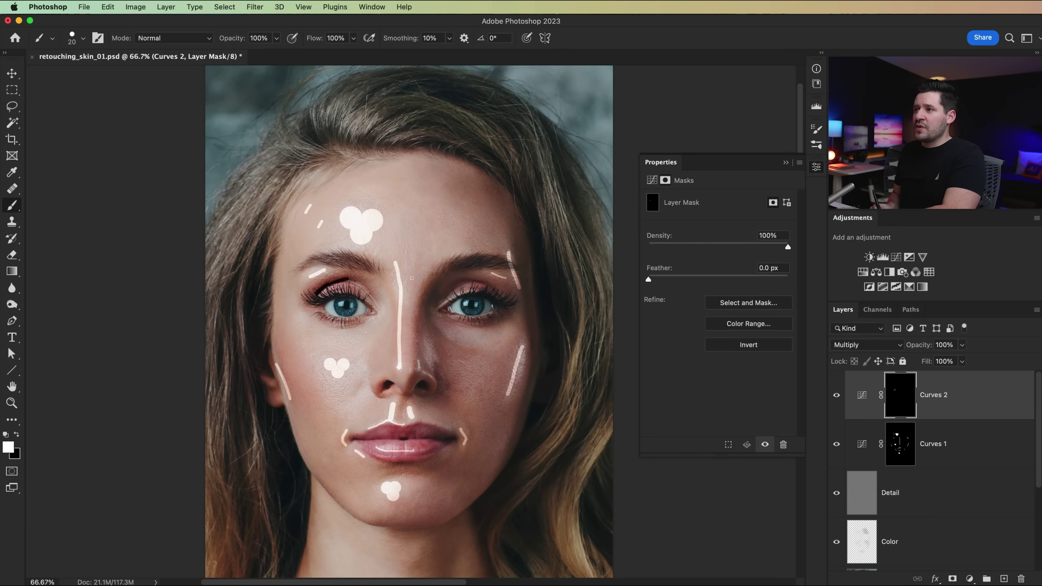
left_click_drag(463, 285, 517, 292)
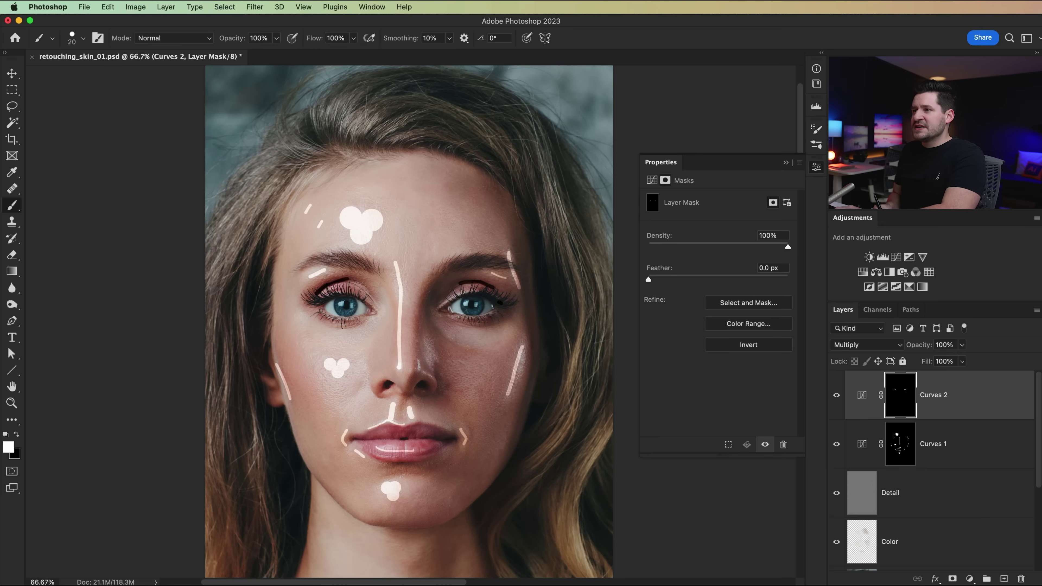
Step: Paint small shadow strokes beneath the nostrils on the Curves 2 mask with a small brush
key("bracketleft")
key("bracketleft")
key("bracketright")
key("bracketright")
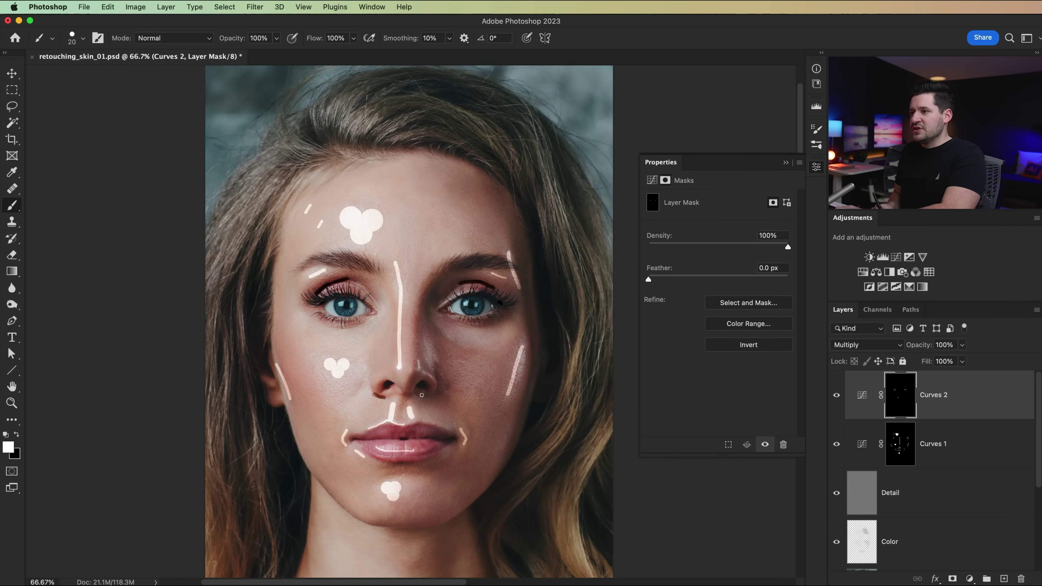
key("bracketleft")
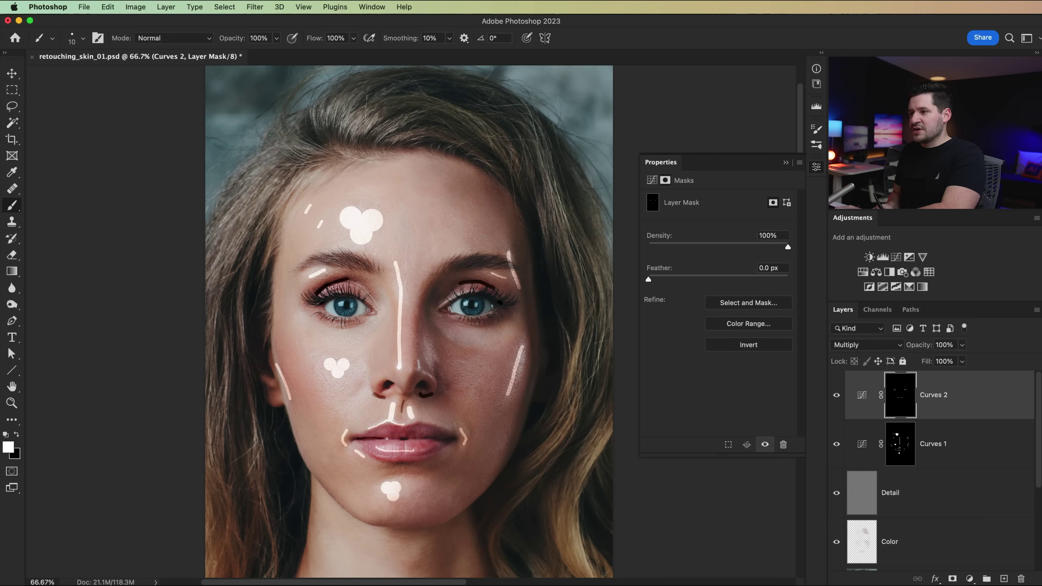
Step: Paint short shadow strokes below the lower lip and under the chin with a 30 px brush
key("bracketright")
key("bracketright")
key("bracketright")
key("bracketright")
left_click_drag(392, 469, 416, 467)
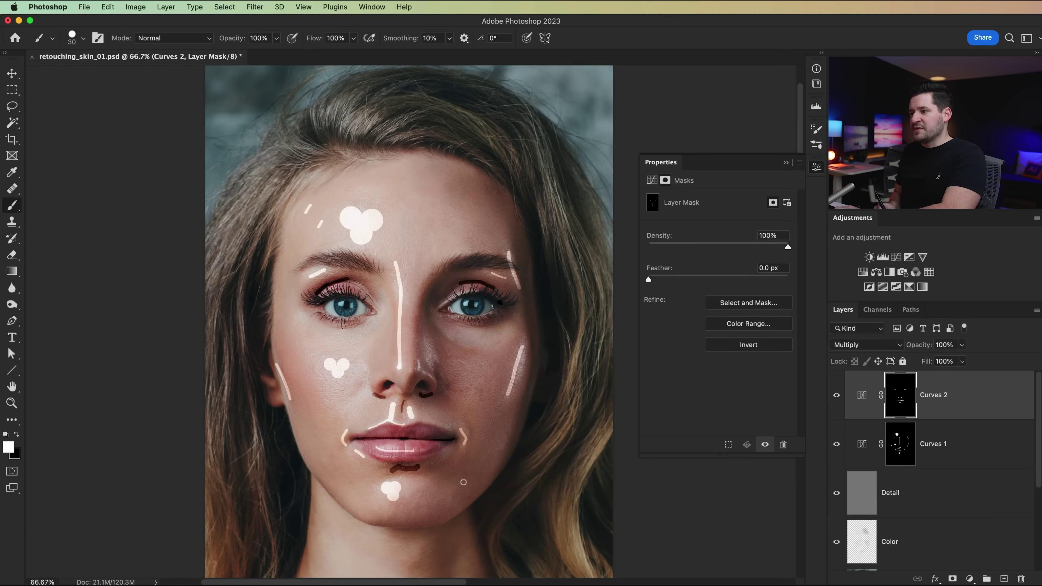
left_click_drag(391, 522, 428, 521)
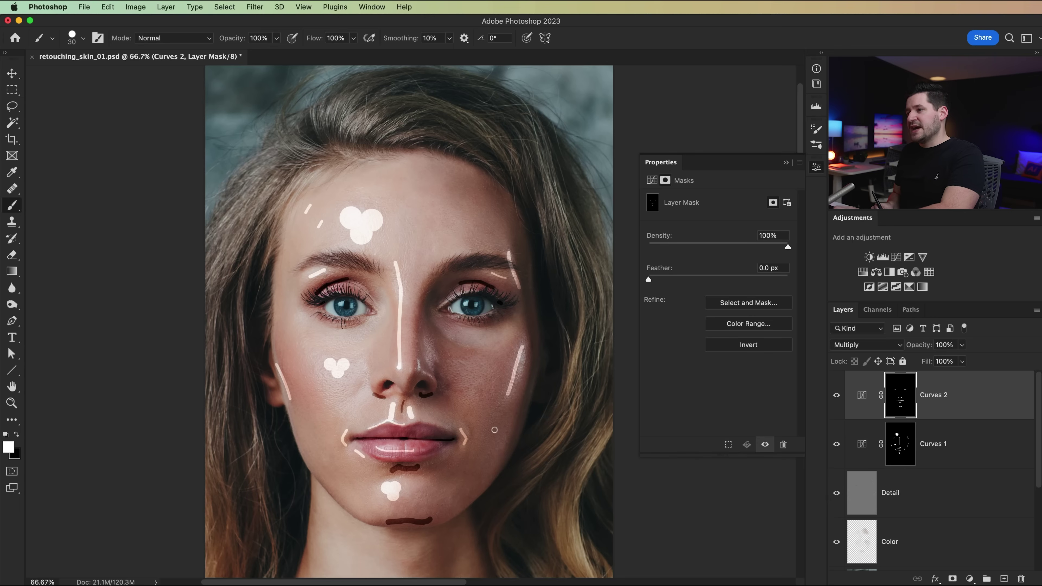
Step: Paint a diagonal contour stroke in each cheek hollow, using a slightly smaller brush on the left cheek
left_click_drag(484, 445, 518, 408)
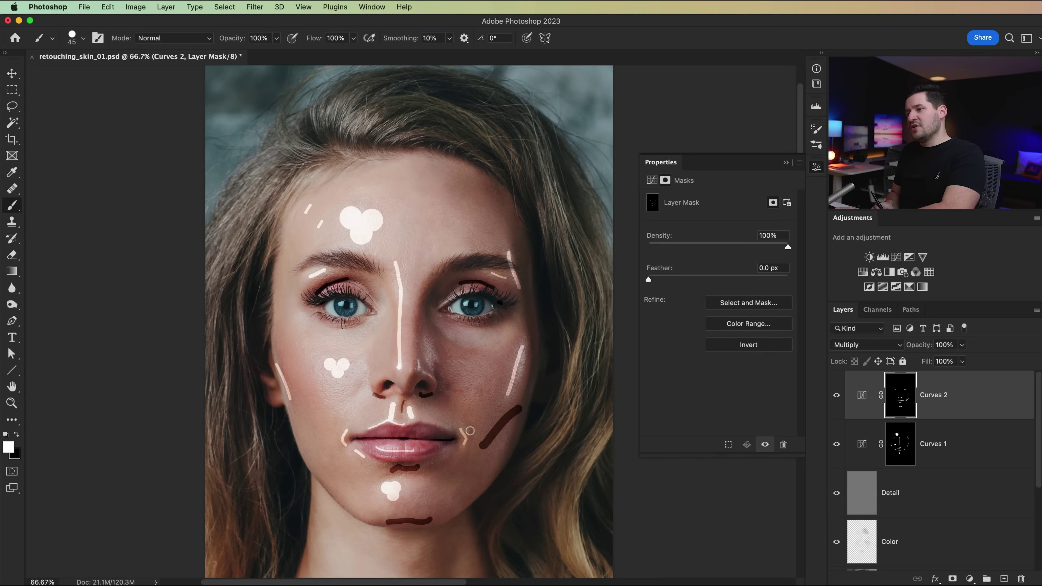
key("bracketleft")
left_click_drag(286, 369, 315, 413)
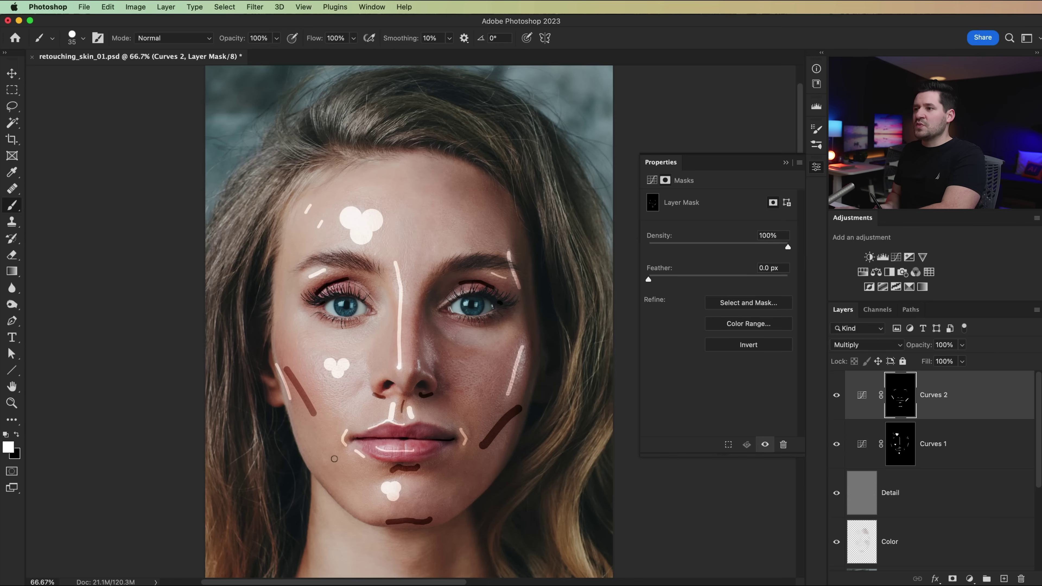
Step: Darken the inner part of both eyebrows with thin strokes from a 15 px brush
key("bracketleft")
key("bracketleft")
left_click_drag(314, 260, 351, 263)
left_click_drag(449, 268, 485, 263)
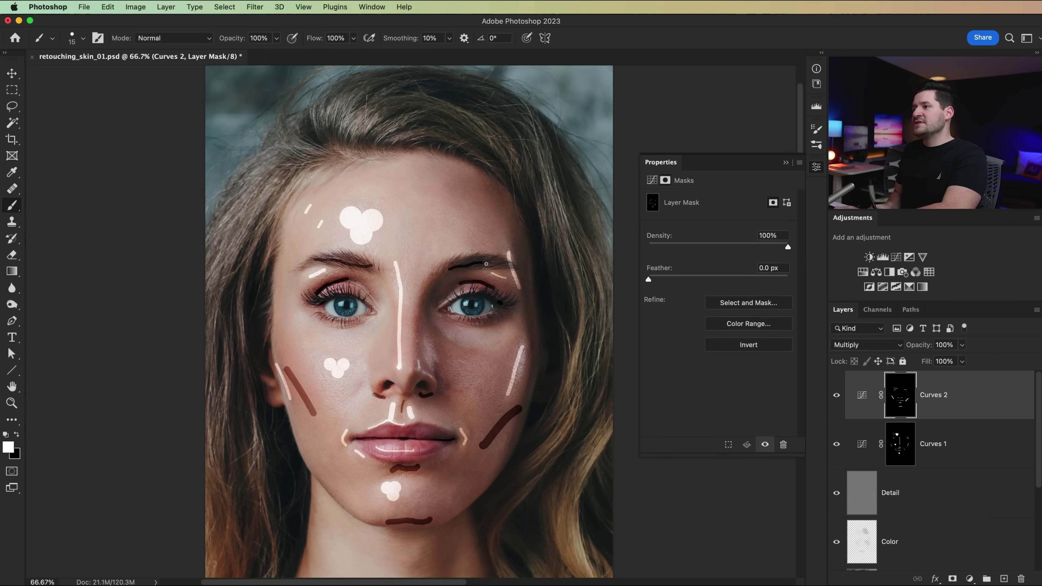
Step: Paint a wide shadow contour along the hairline, from the left temple over the forehead and down to the right jaw
key("bracketright")
key("bracketright")
key("bracketright")
key("bracketright")
key("bracketright")
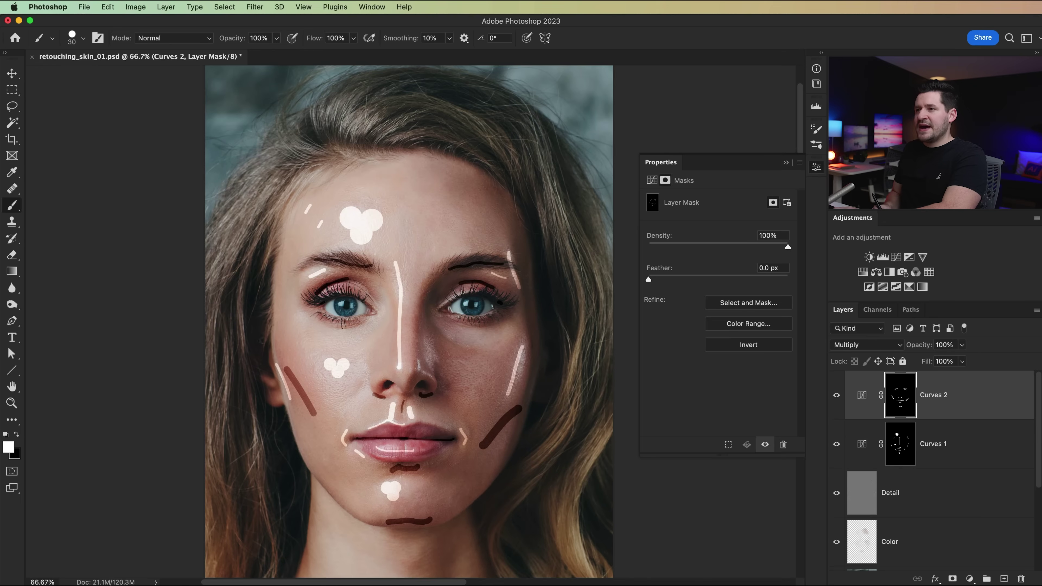
mouse_move(267, 353)
left_mouse_down()
mouse_move(271, 252)
mouse_move(292, 201)
mouse_move(322, 171)
mouse_move(424, 149)
mouse_move(471, 159)
mouse_move(507, 188)
mouse_move(535, 240)
mouse_move(545, 347)
mouse_move(529, 435)
mouse_move(476, 500)
left_mouse_up()
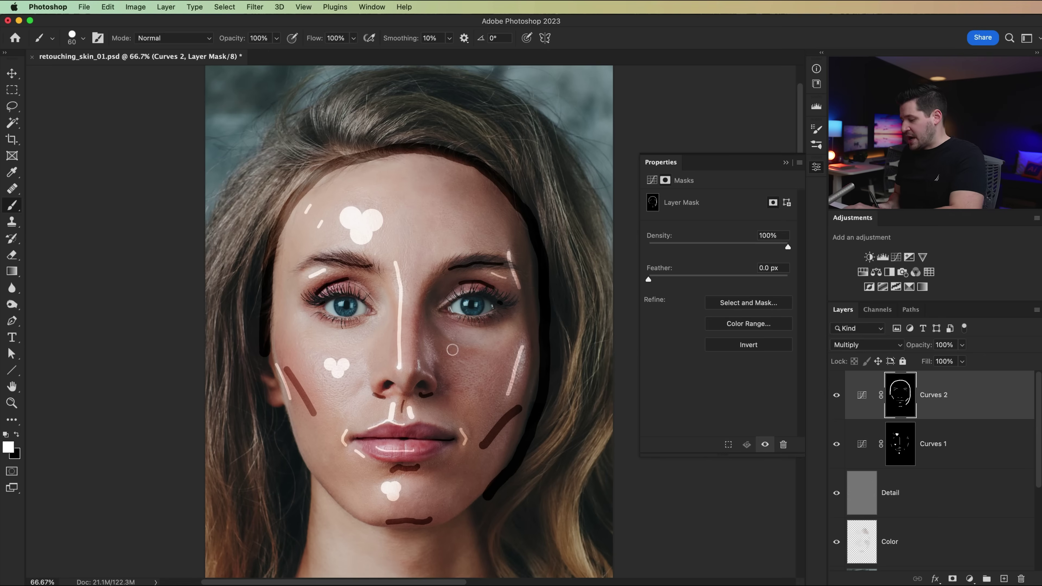
Step: Paint a thin shadow line along the right side of the nose bridge up to the inner eyebrow
key("bracketleft")
key("bracketleft")
key("bracketleft")
key("bracketleft")
key("bracketleft")
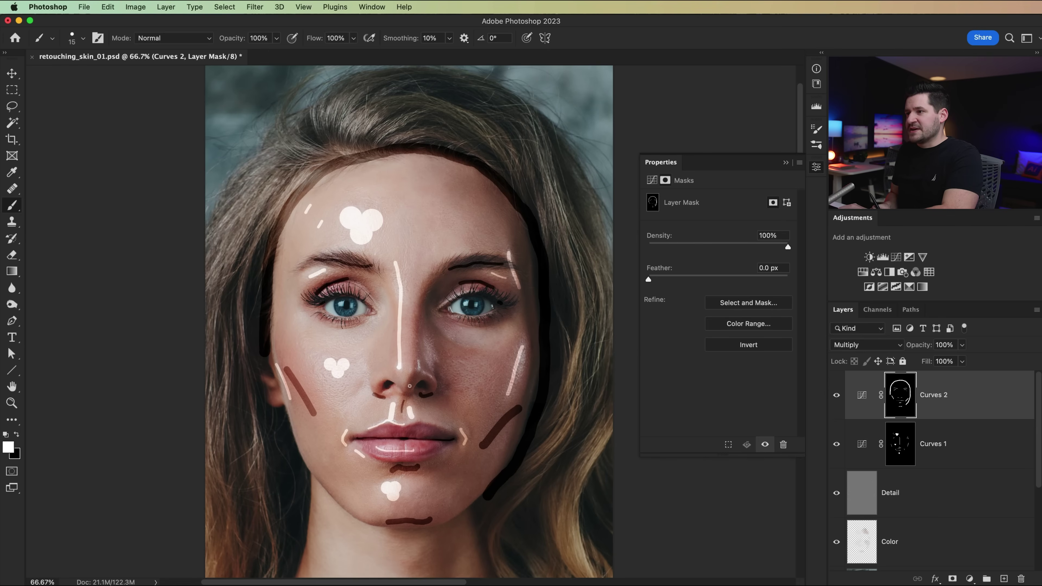
left_click_drag(425, 295, 436, 281)
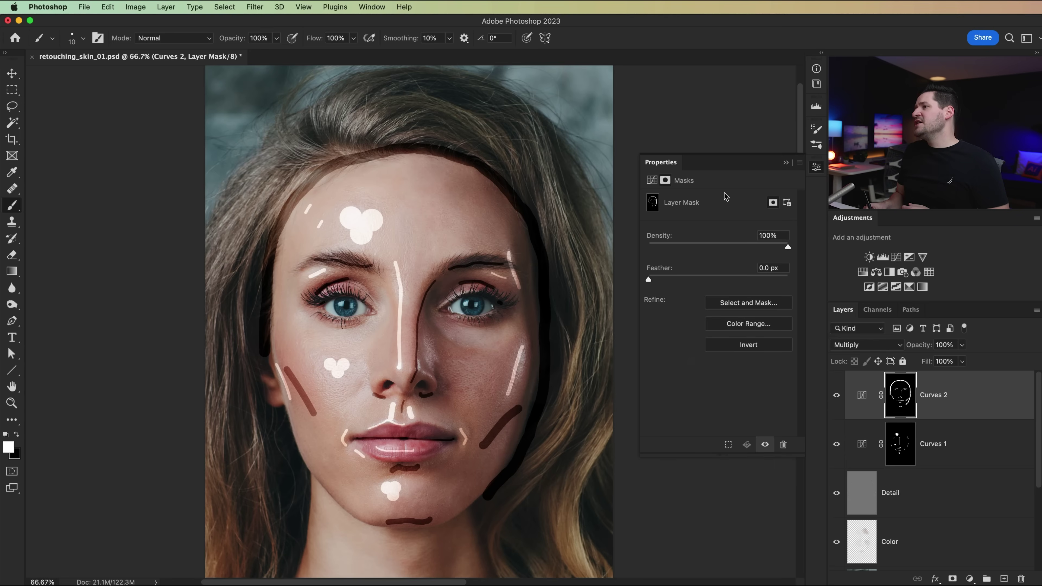
Step: Feather the Curves 2 layer mask to 72.5 px and compare the face with that layer hidden and shown
left_click_drag(650, 283, 731, 279)
left_click(837, 395)
left_click(836, 396)
left_click(836, 396)
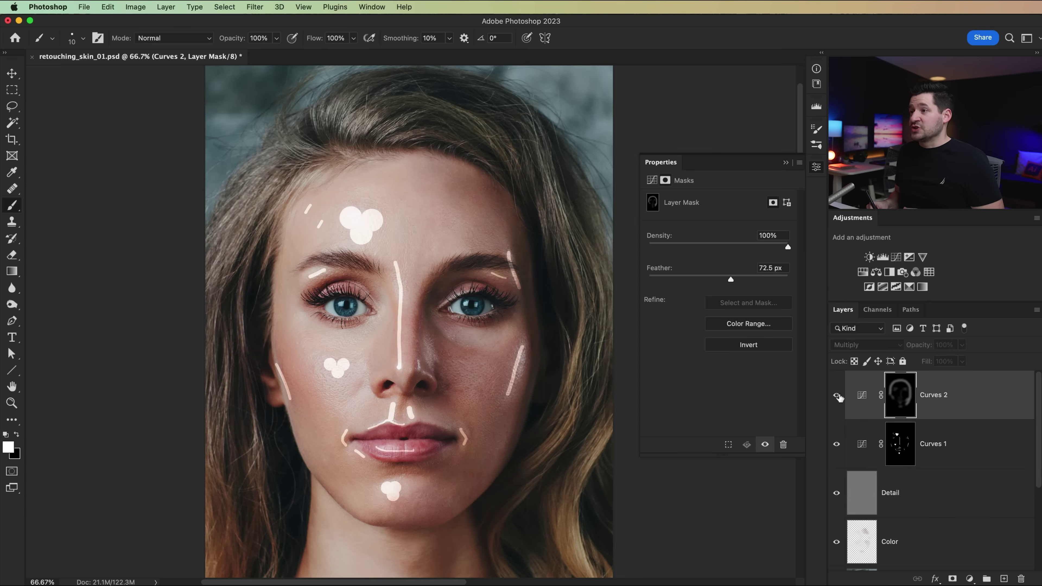
left_click(836, 396)
Step: Feather the Curves 1 layer mask to 50.3 px and compare the face with both Curves layers hidden and shown
left_click(904, 455)
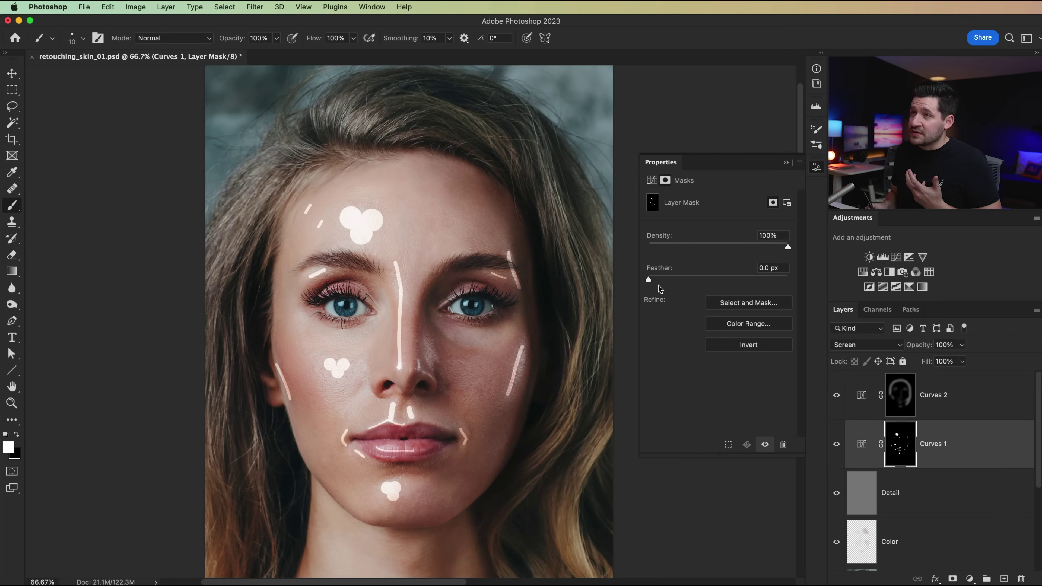
left_click_drag(648, 280, 727, 280)
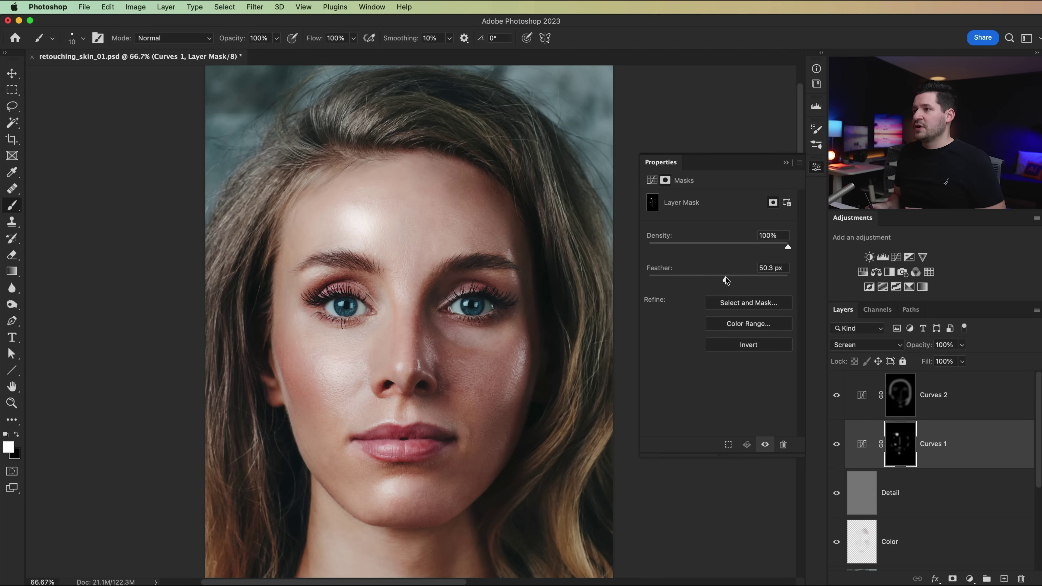
left_click_drag(835, 448, 838, 401)
left_click(836, 444)
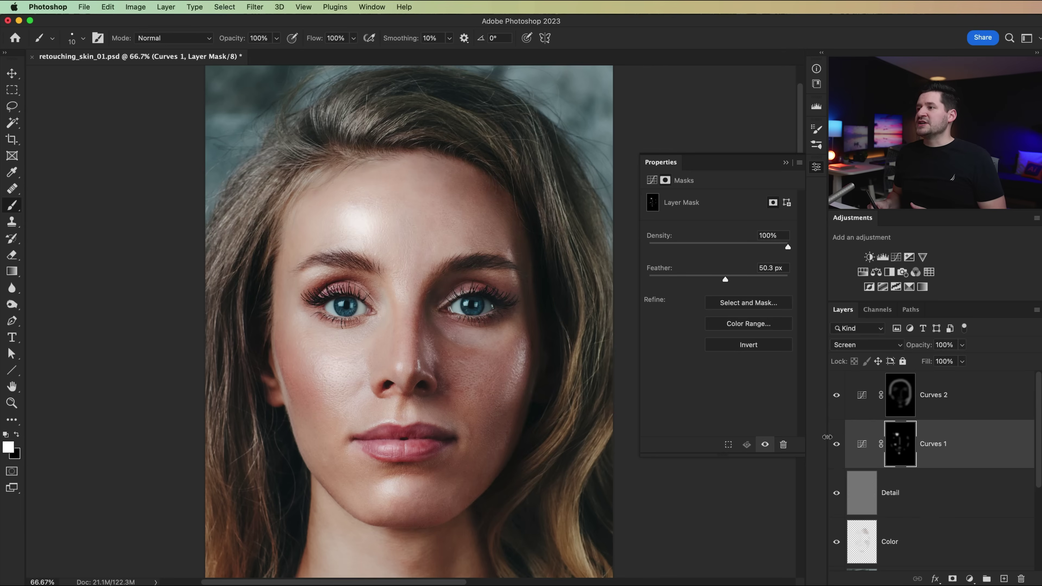
left_click(836, 444)
left_click_drag(836, 395, 836, 442)
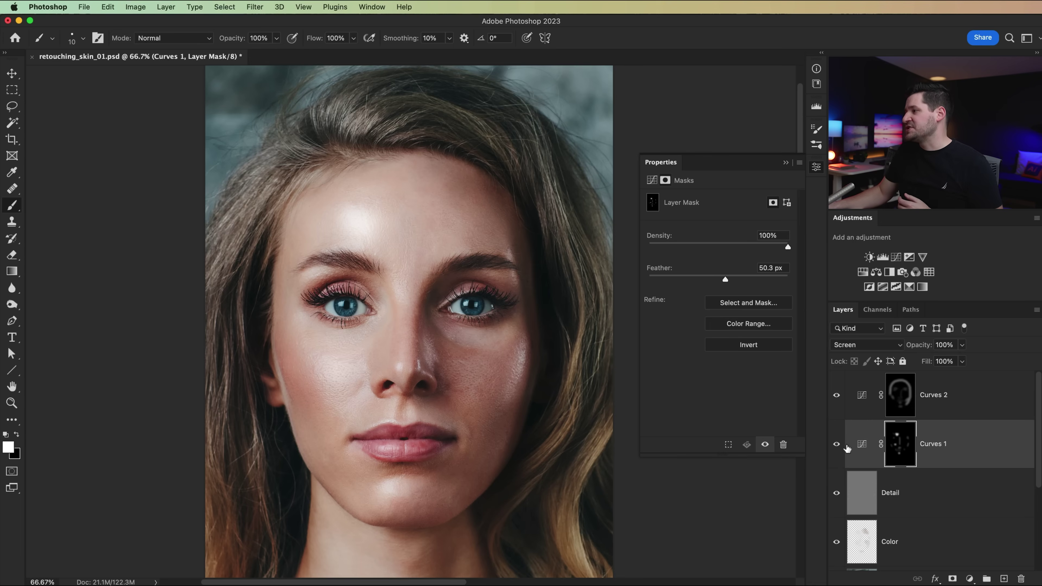
Step: Add a Color Lookup adjustment layer above Curves 2 and load the Crisp_Warm.look 3D LUT
left_click(861, 407)
left_click(862, 445)
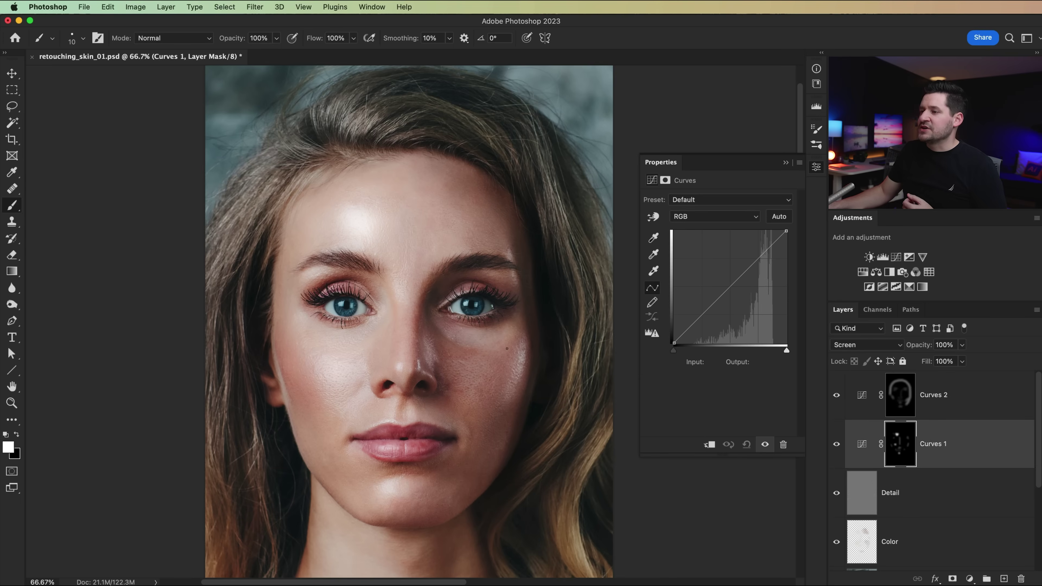
left_click(969, 392)
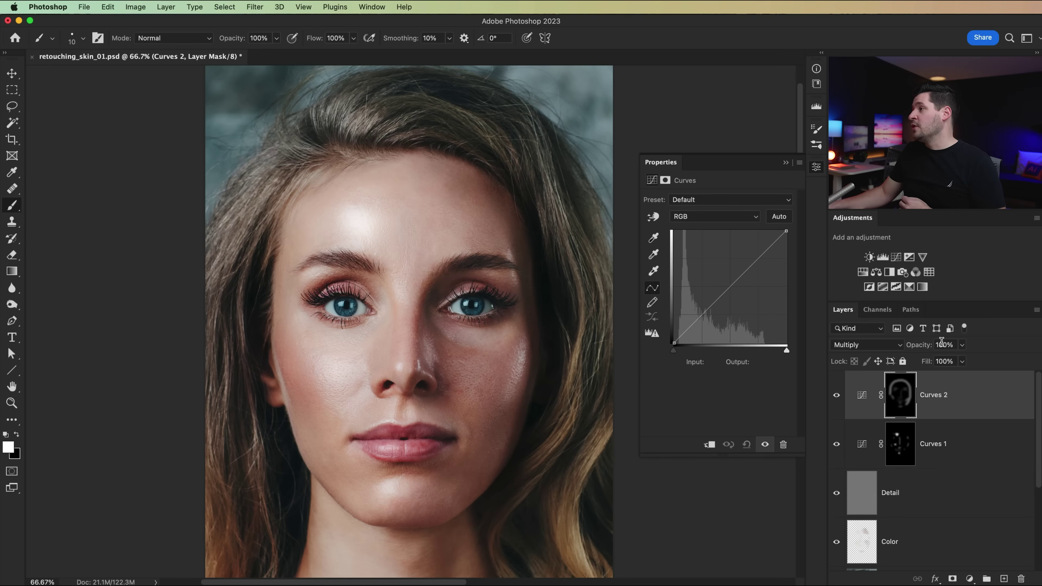
left_click(929, 272)
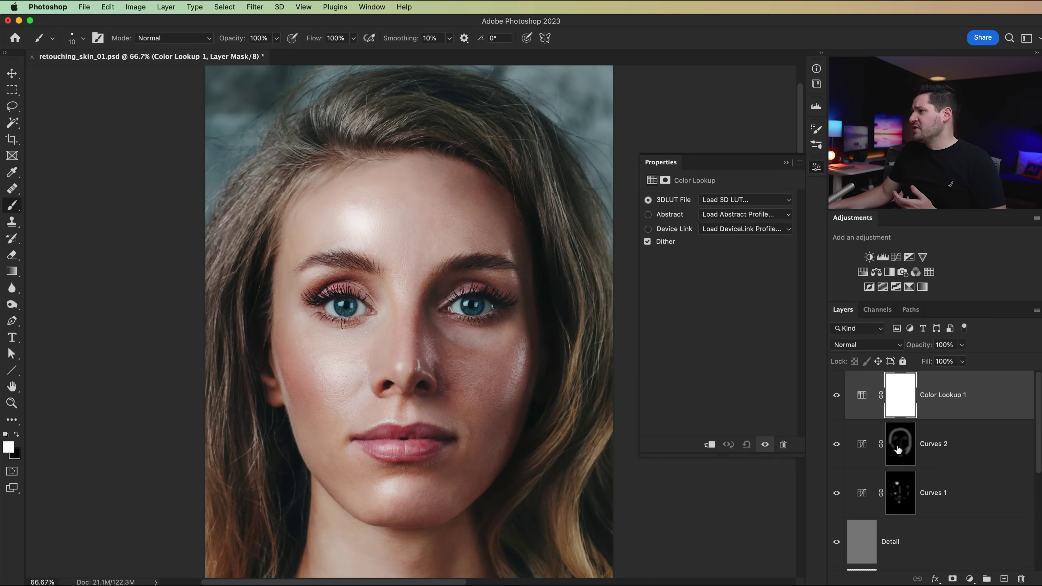
left_click(740, 204)
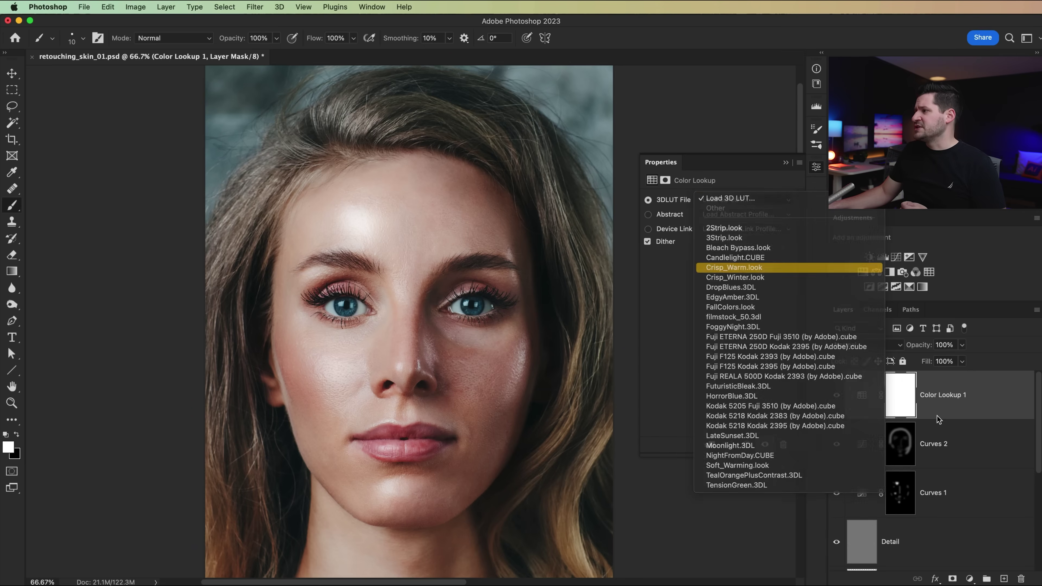
left_click(733, 269)
Step: Set the Color Lookup 1 layer's opacity to 45% and compare the image with the layer hidden and shown
left_click(947, 346)
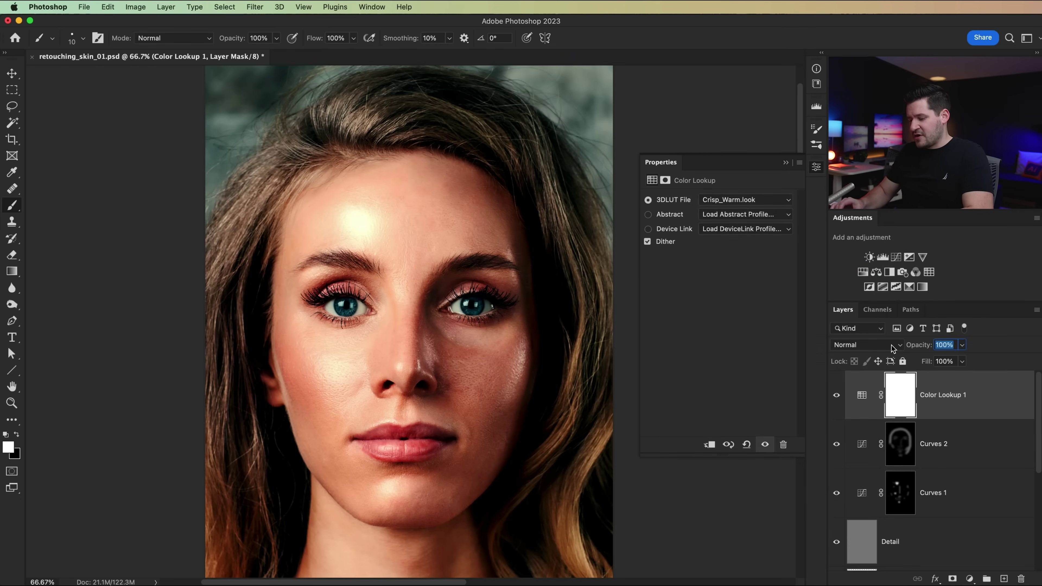
type("45")
key("Tab")
left_click(861, 404)
left_click(836, 394)
left_click(837, 395)
Step: Compare the finished retouch with the original Background alone, and look through the whole layer stack
key("super+minus")
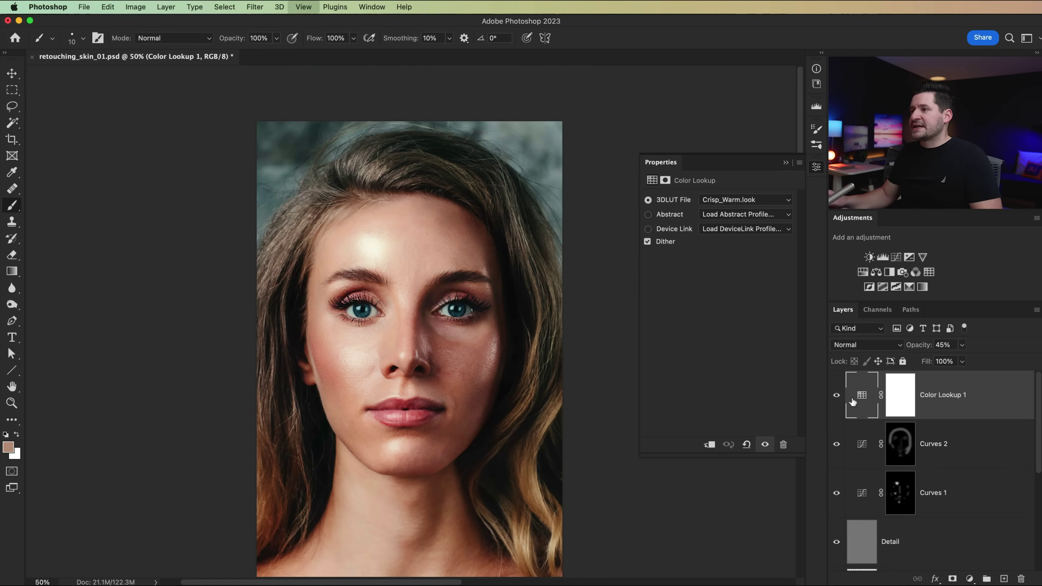
scroll(881, 507, "down", 5)
left_click(836, 546, "alt")
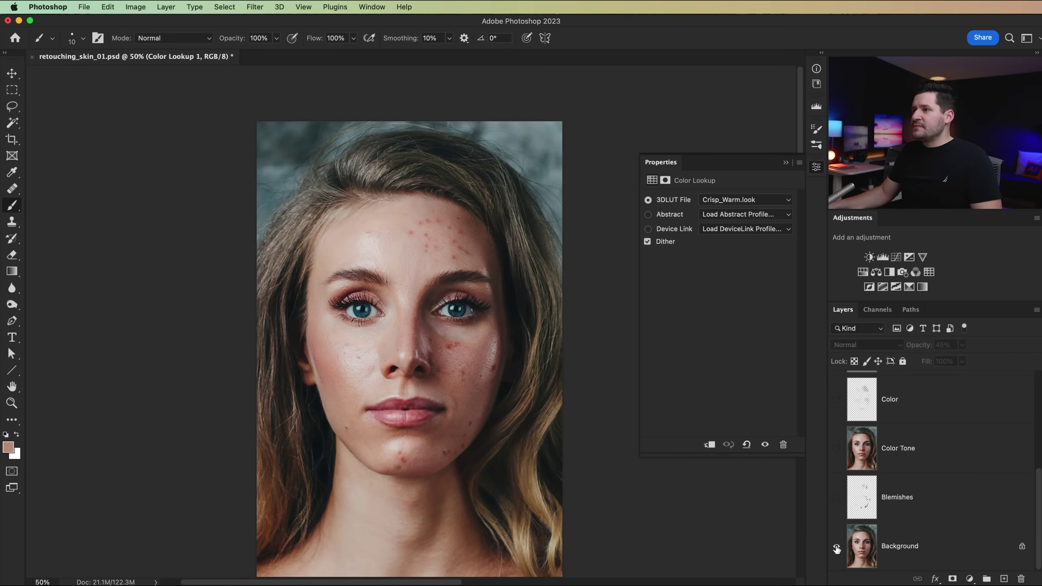
left_click(836, 548, "alt")
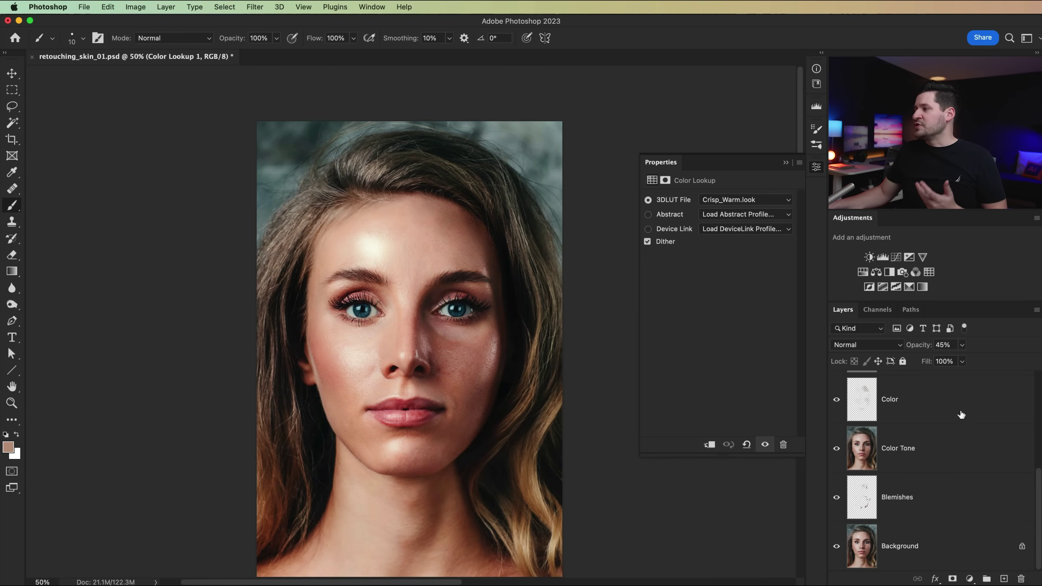
left_click(964, 419)
scroll(961, 418, "up", 5)
left_click(969, 405)
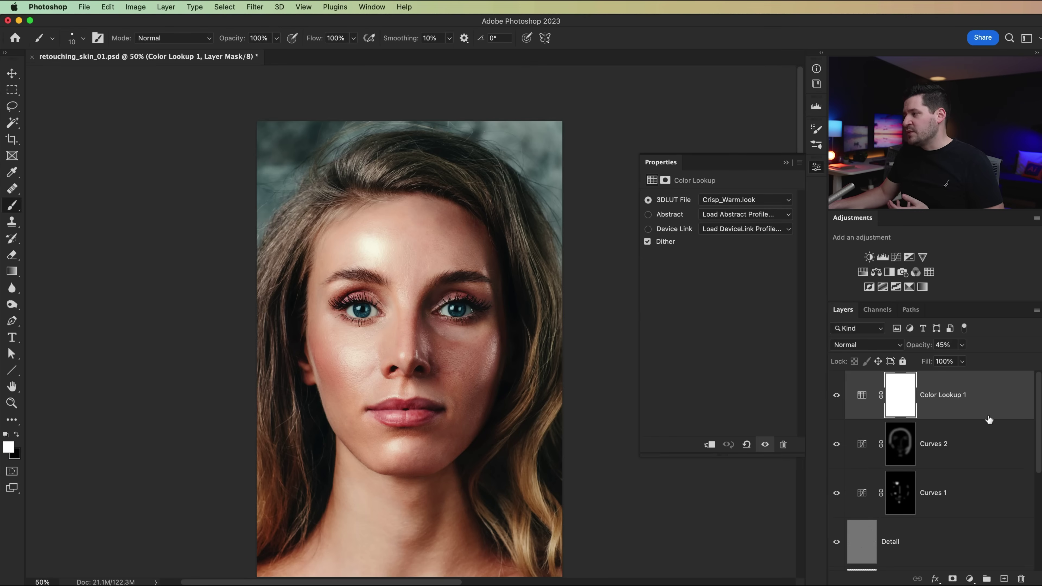
scroll(939, 471, "down", 5)
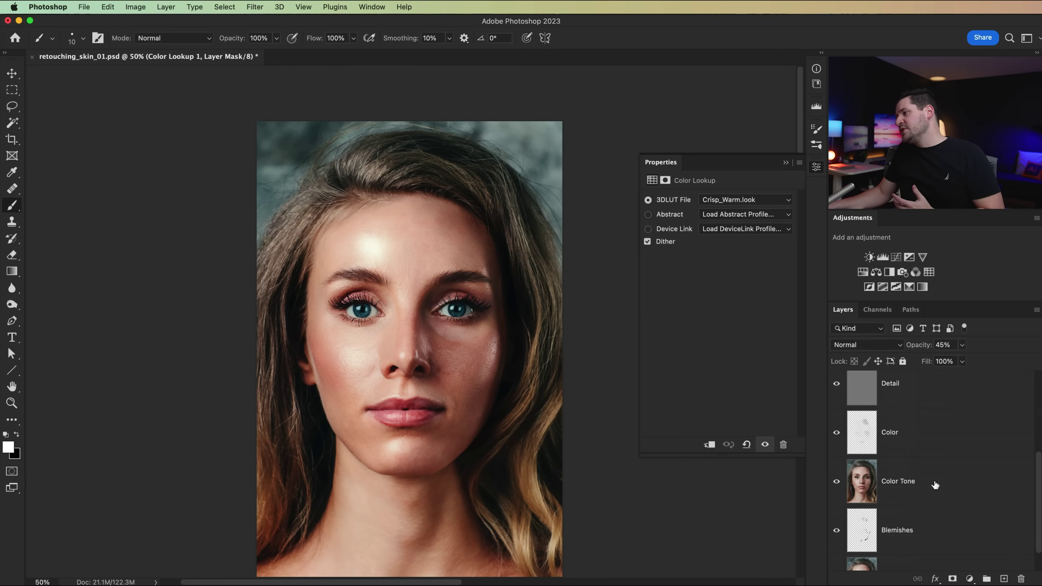
scroll(927, 488, "up", 4)
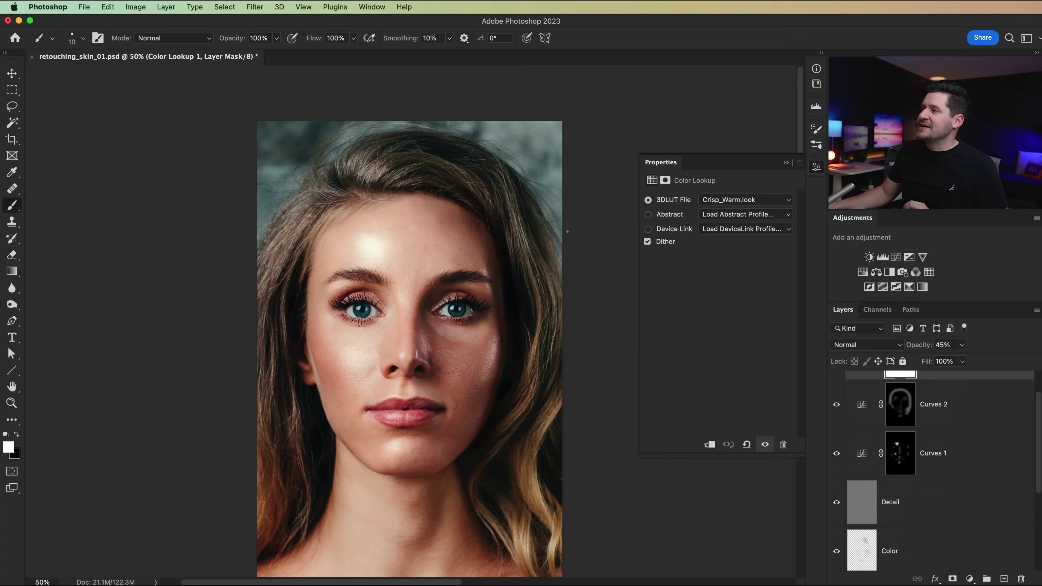
Step: Examine the wrinkles and skin texture around the eyes in retouching_skin_03.psd, up close and at full-face view
left_click(12, 73)
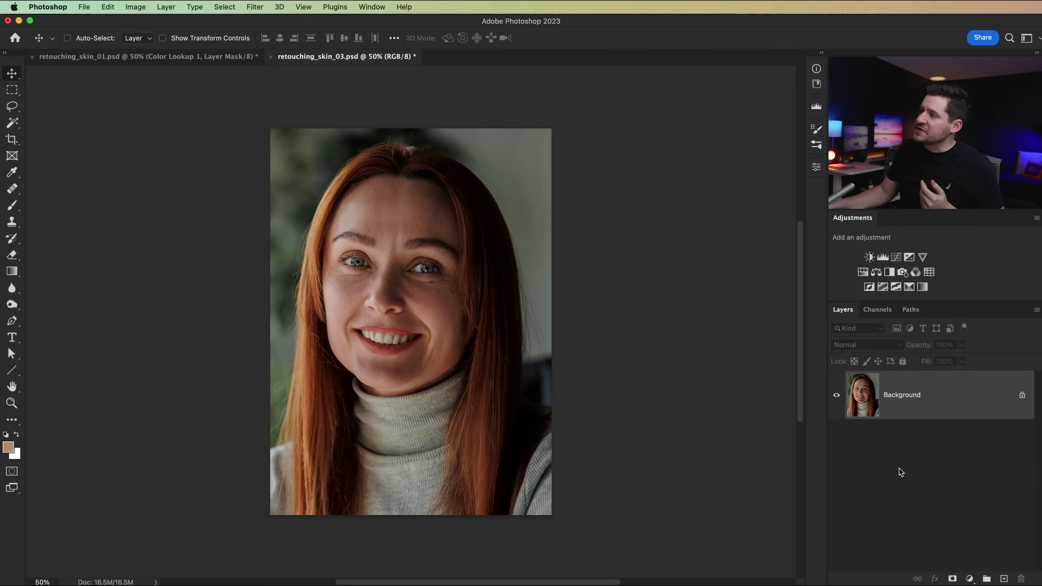
key("z")
left_click(407, 275)
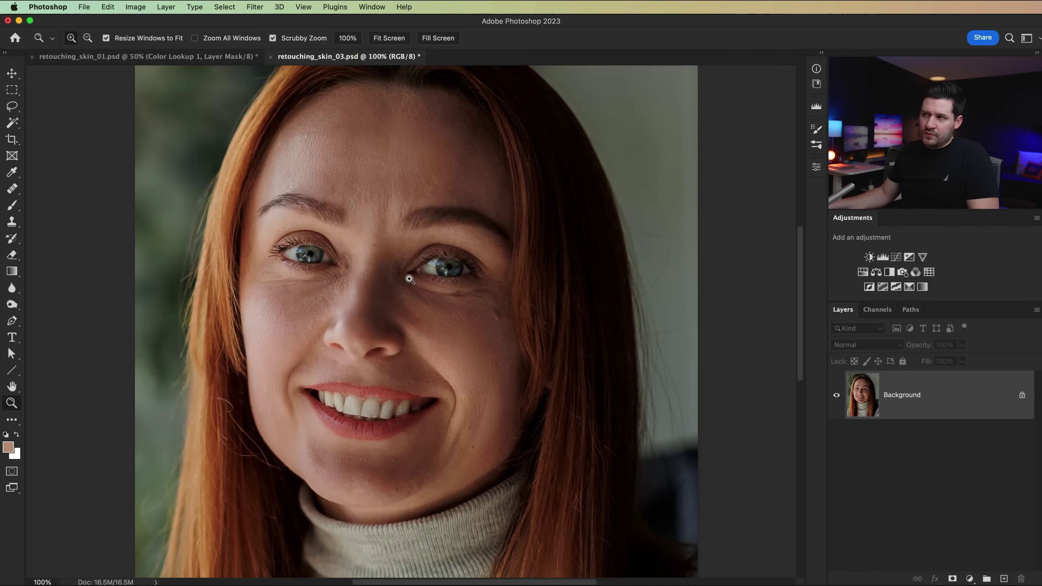
left_click(410, 280)
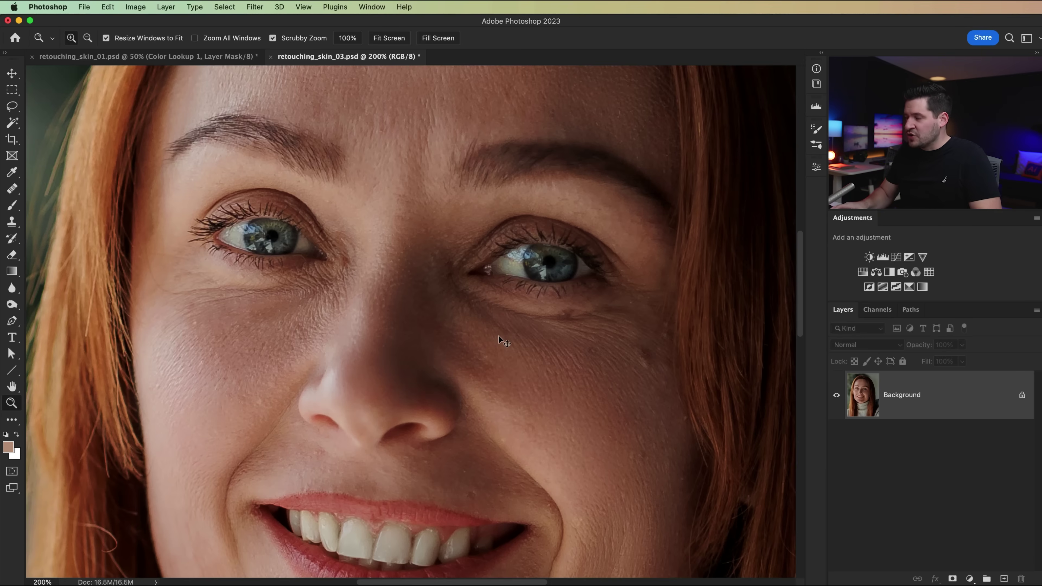
key("super+minus")
key("super+minus")
scroll(495, 312, "down", 3)
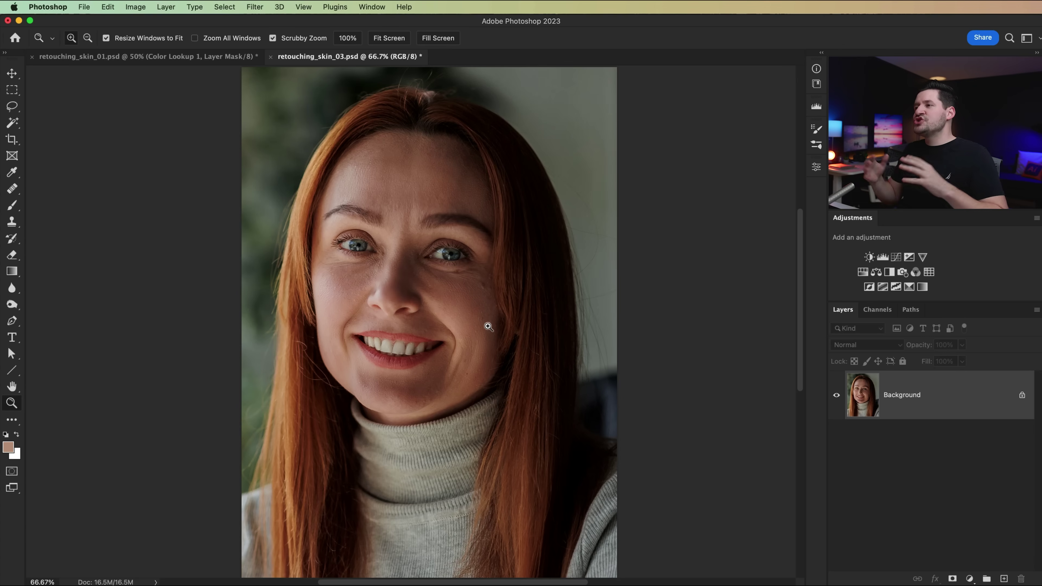
left_click(449, 273)
left_click(449, 273)
left_click_drag(463, 293, 499, 310)
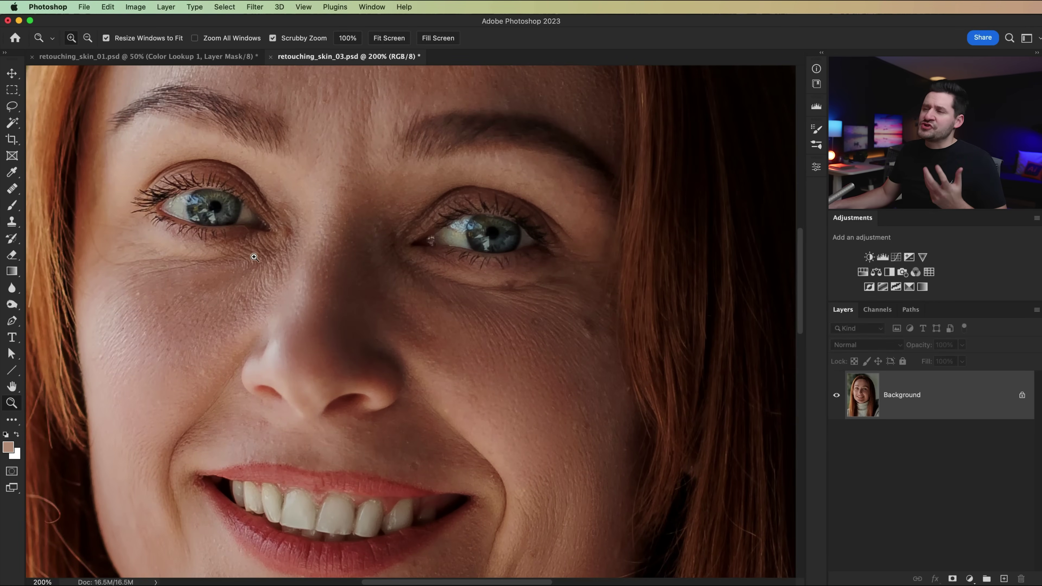
Step: Add a brightening Curves adjustment layer with its midpoint at input 80, output 112, and invert its mask to black
left_click(896, 257)
left_click_drag(711, 305, 709, 293)
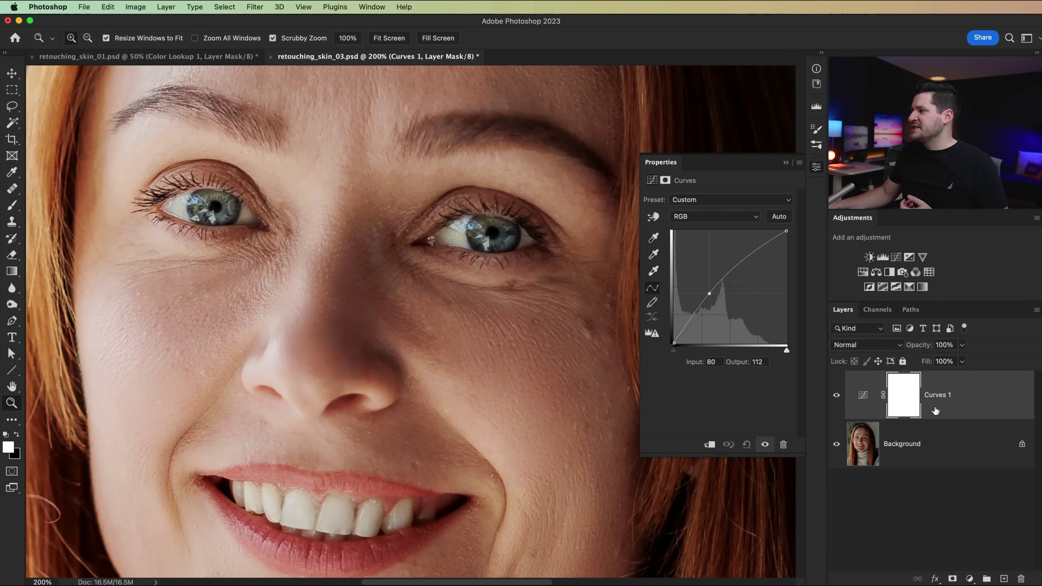
left_click(911, 395)
key("super+i")
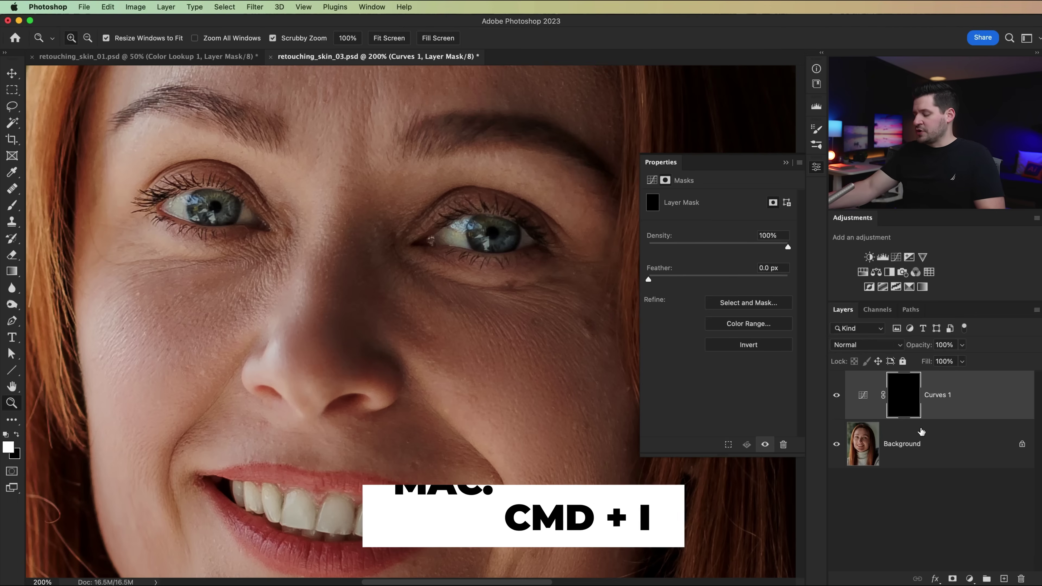
Step: Set up a soft white brush at size 80 with 11% opacity for painting on the Curves 1 mask
key("b")
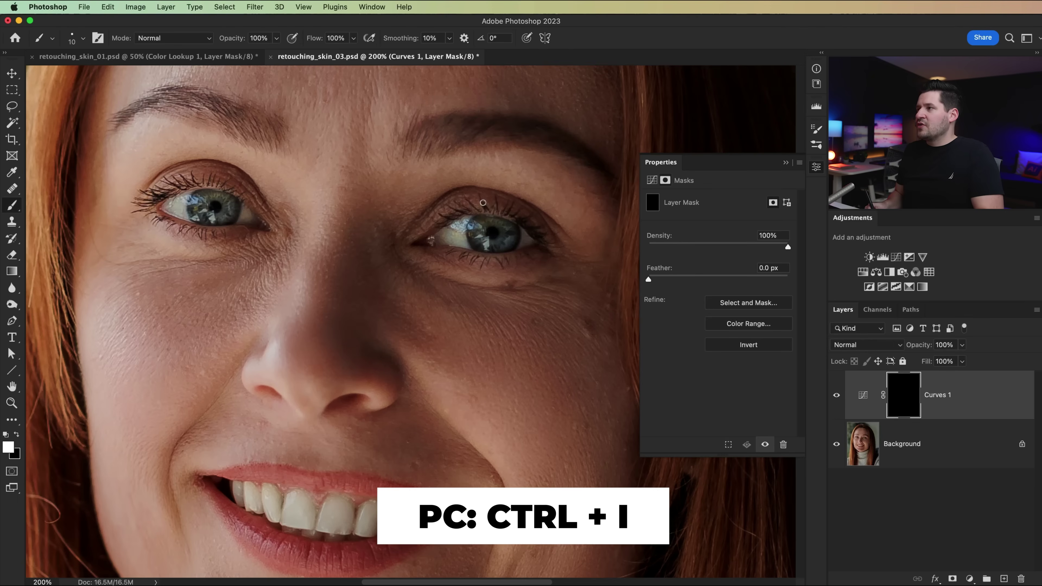
left_click(819, 168)
key("bracketright")
key("bracketright")
key("bracketright")
key("bracketright")
key("bracketright")
key("bracketright")
key("bracketright")
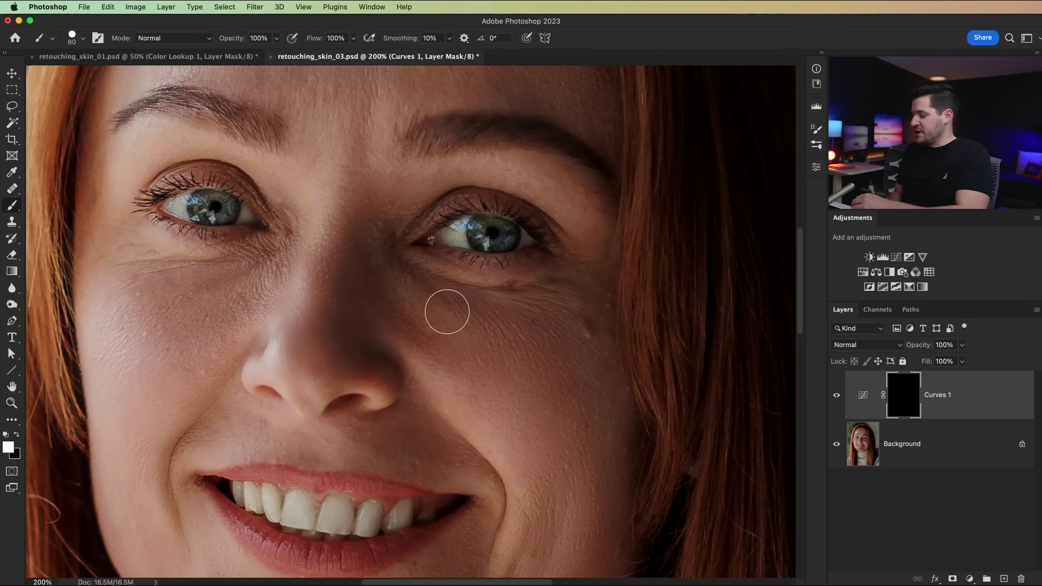
right_click(366, 274)
left_click_drag(442, 327, 401, 325)
left_click_drag(229, 39, 181, 37)
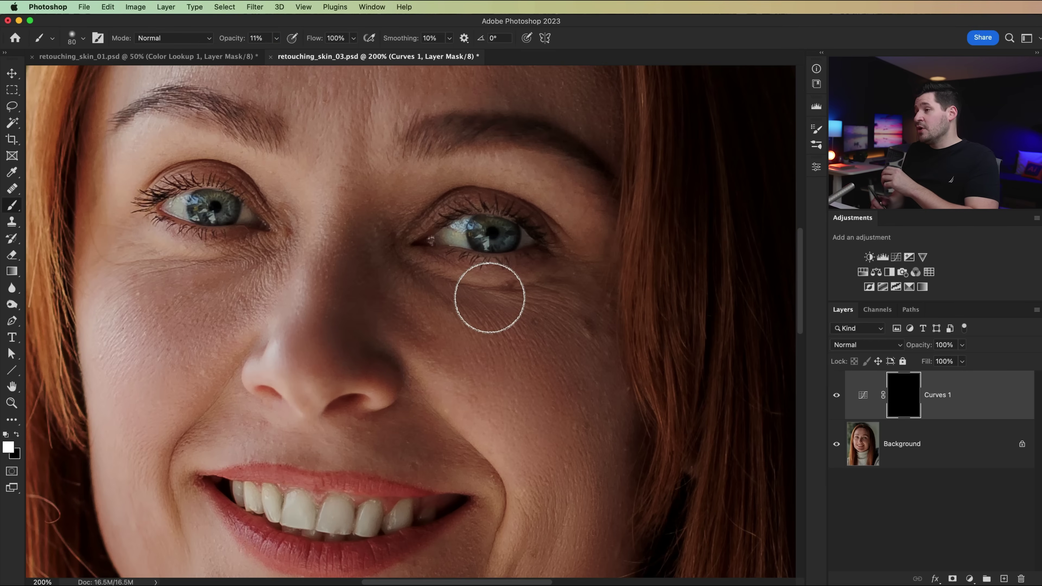
Step: Paint the Curves 1 mask over the dark wrinkle areas under both eyes and compare the result with the layer hidden and shown
mouse_move(500, 315)
left_mouse_down()
mouse_move(540, 302)
mouse_move(570, 280)
left_mouse_up()
left_click_drag(425, 280, 496, 343)
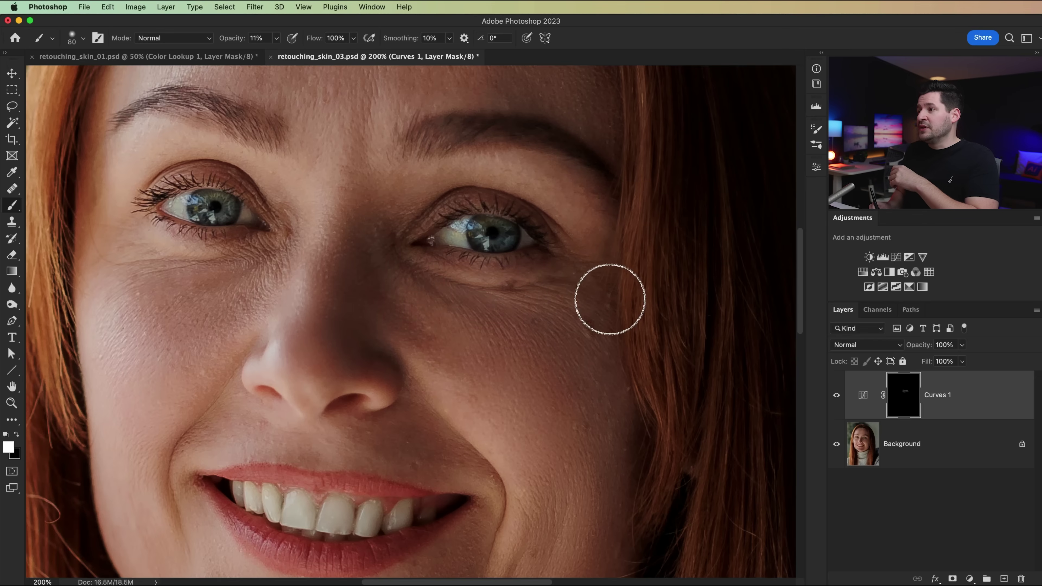
mouse_move(211, 268)
left_mouse_down()
mouse_move(253, 261)
mouse_move(124, 280)
mouse_move(231, 275)
mouse_move(272, 255)
left_mouse_up()
key("super+comma")
key("super+comma")
key("super+comma")
key("super+comma")
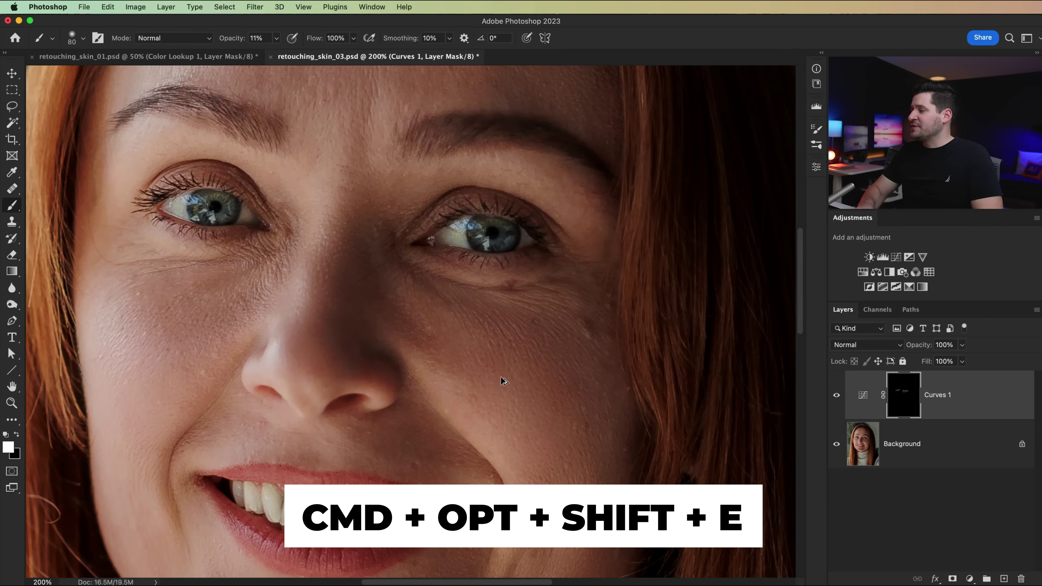
Step: Stamp all visible layers into a new top layer and name it Patch Tool
key("super+alt+shift+e")
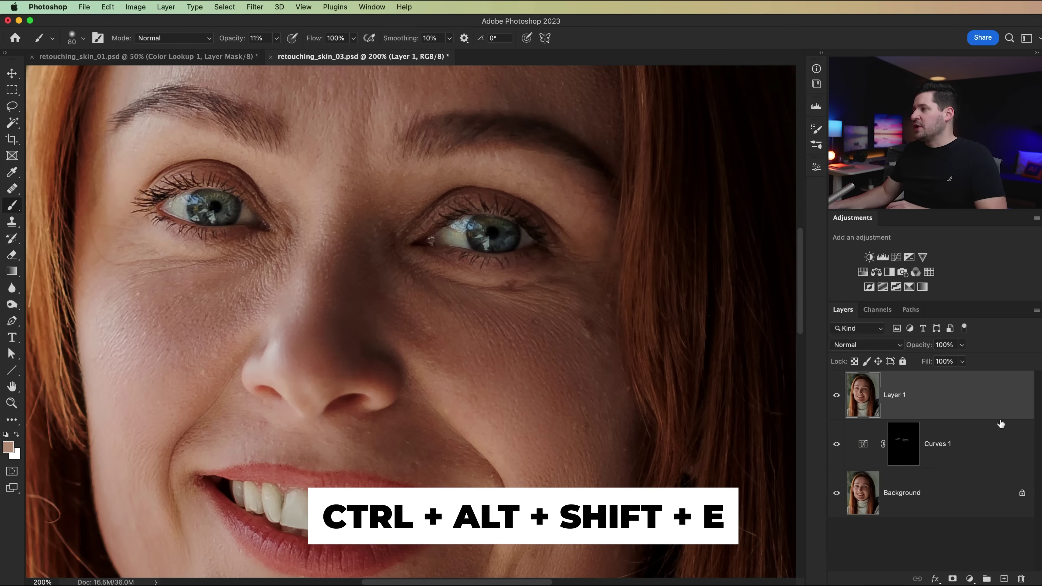
double_click(896, 394)
type("Path")
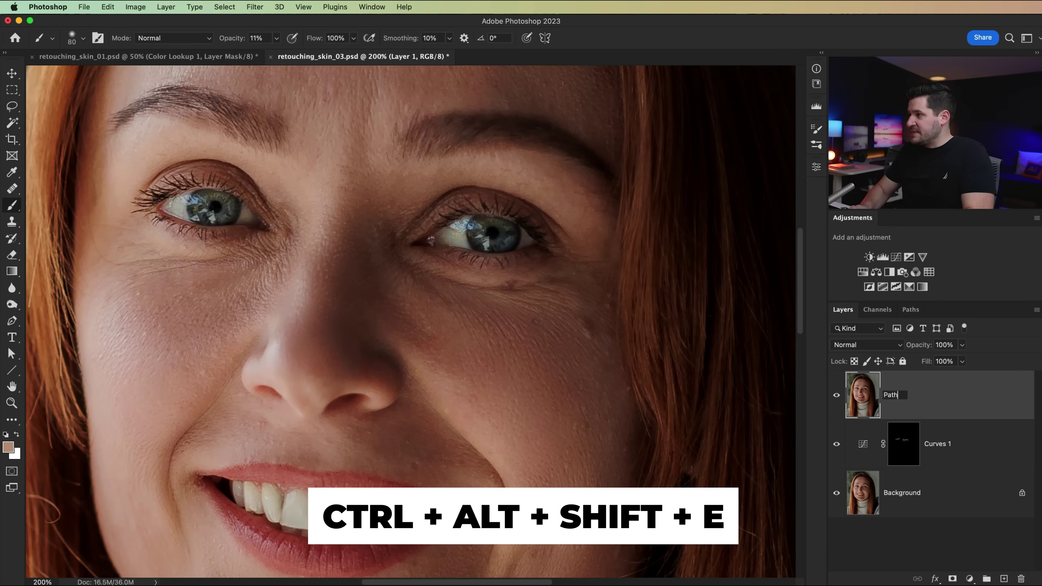
type("t")
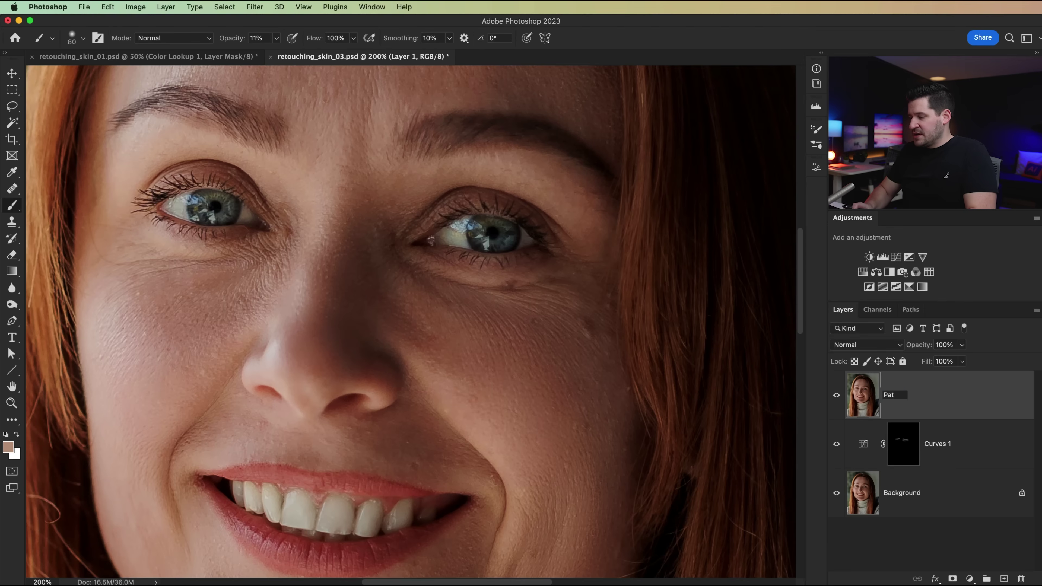
type("ch Tool")
key("Return")
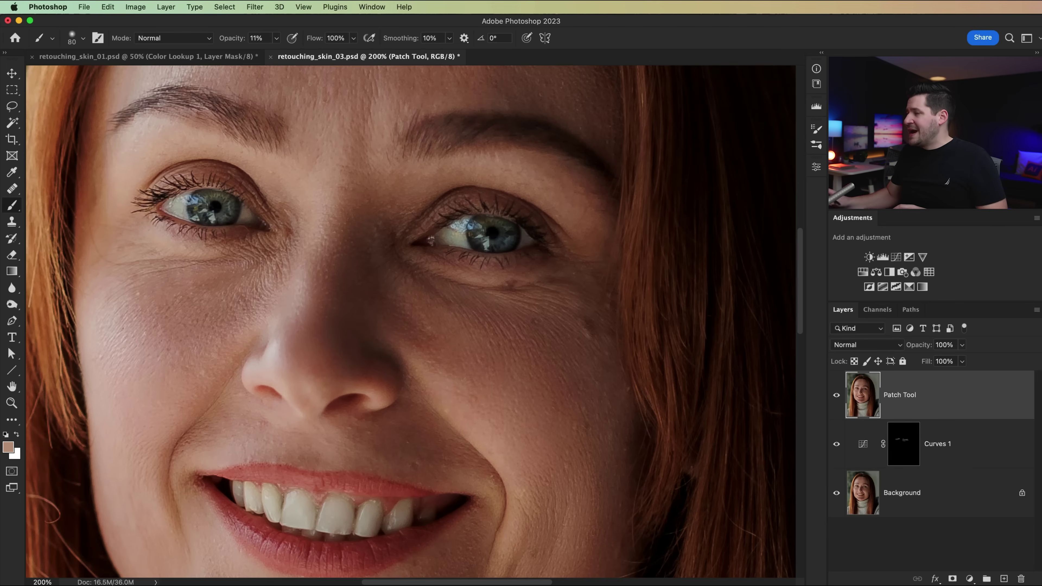
Step: Choose the Patch Tool and set its diffusion to 4
left_click(9, 191)
right_click(13, 191)
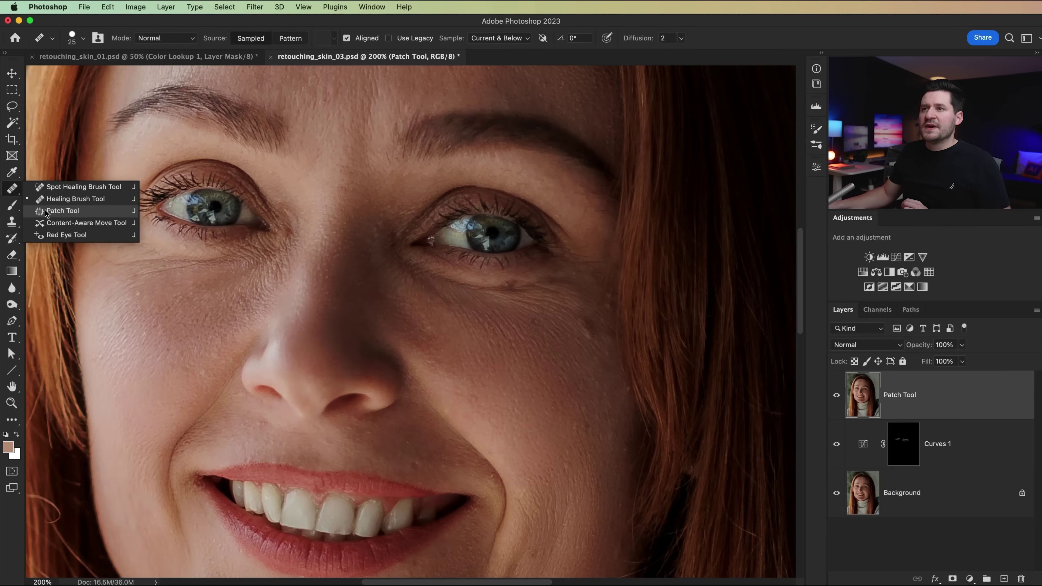
left_click(79, 216)
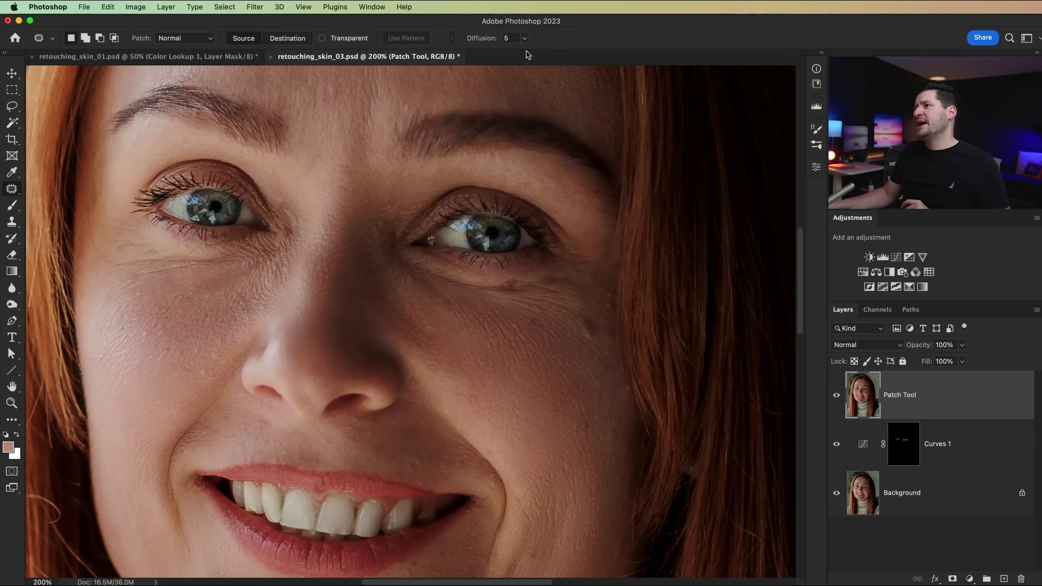
left_click(525, 38)
left_click_drag(524, 54, 542, 56)
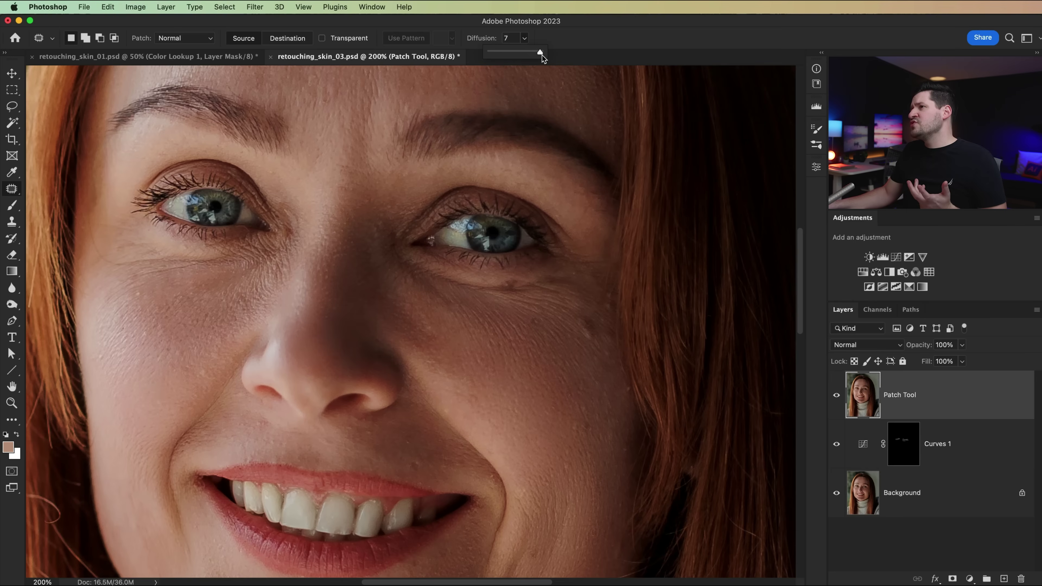
left_click(544, 40)
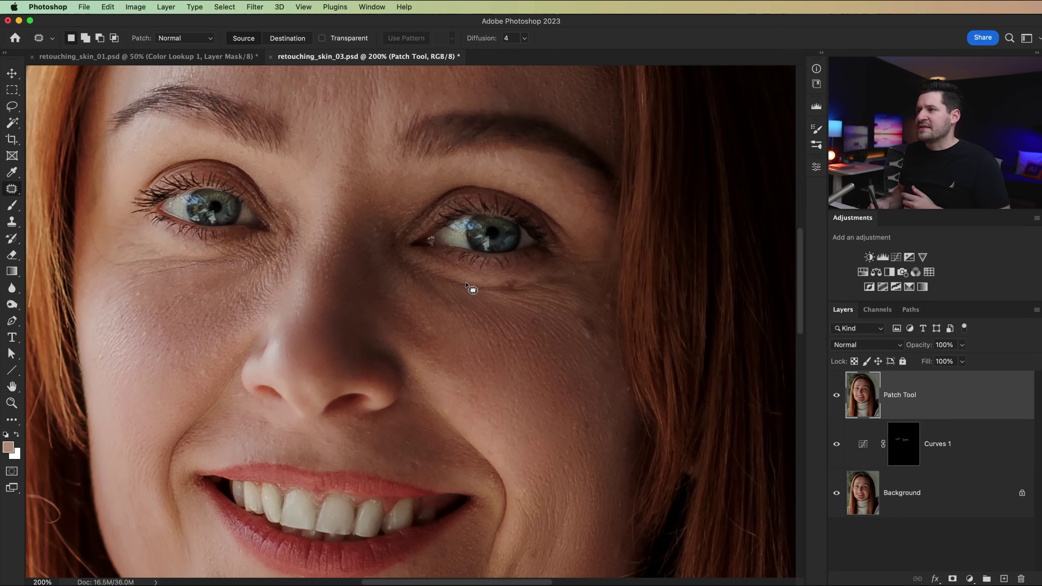
Step: Outline the wrinkles beneath the eye on the left of the portrait with the Patch Tool
left_click_drag(221, 299, 342, 299)
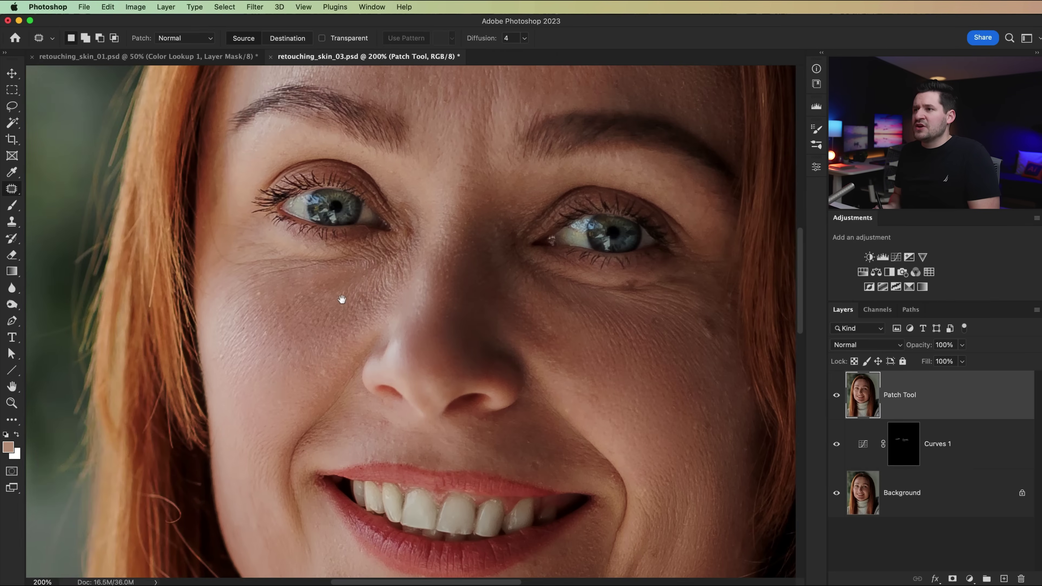
mouse_move(281, 249)
left_mouse_down()
mouse_move(234, 246)
mouse_move(233, 272)
mouse_move(261, 281)
mouse_move(388, 258)
mouse_move(282, 249)
left_mouse_up()
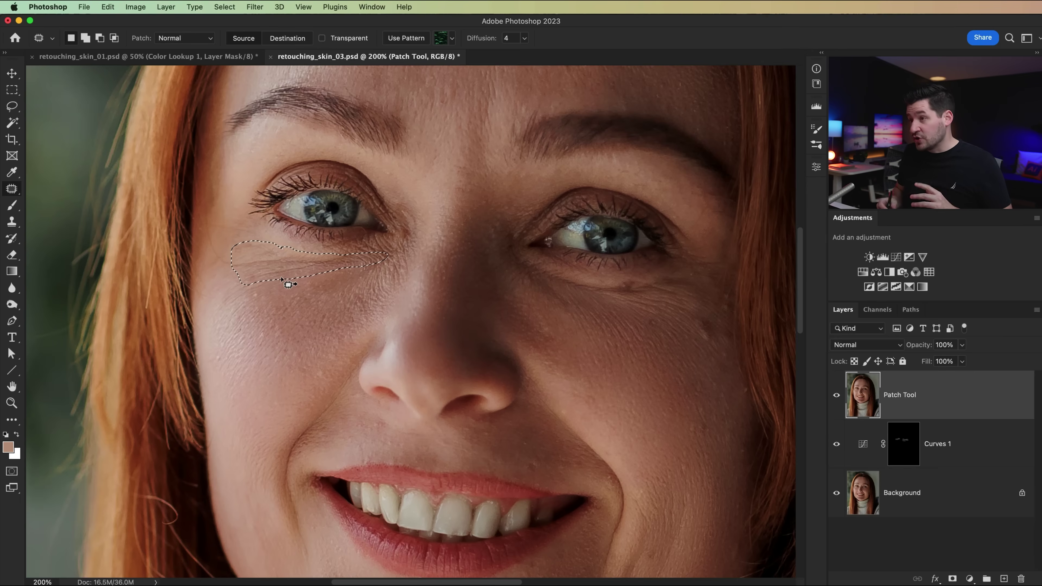
left_click(224, 7)
mouse_move(287, 169)
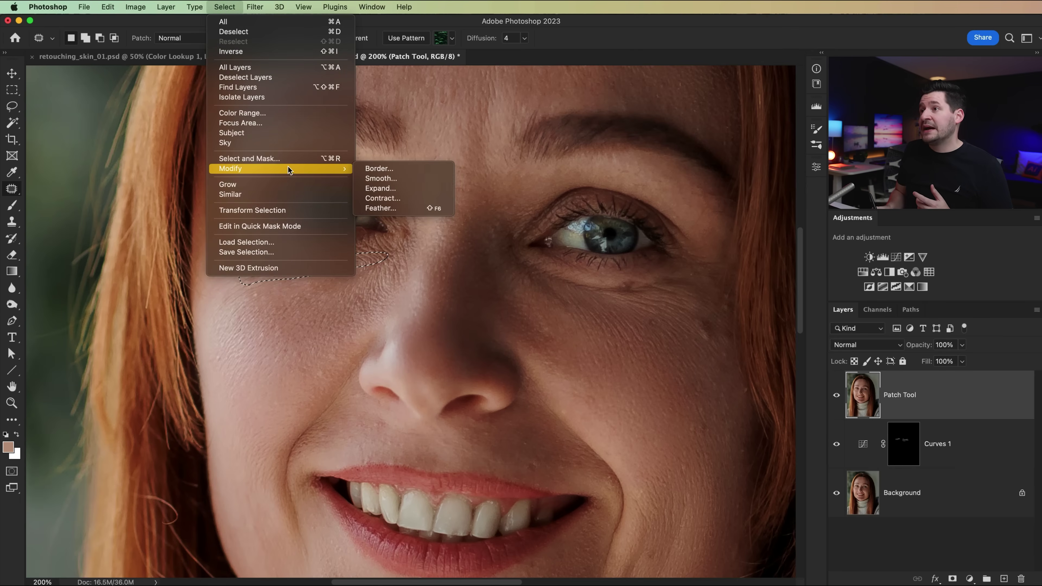
left_click(229, 7)
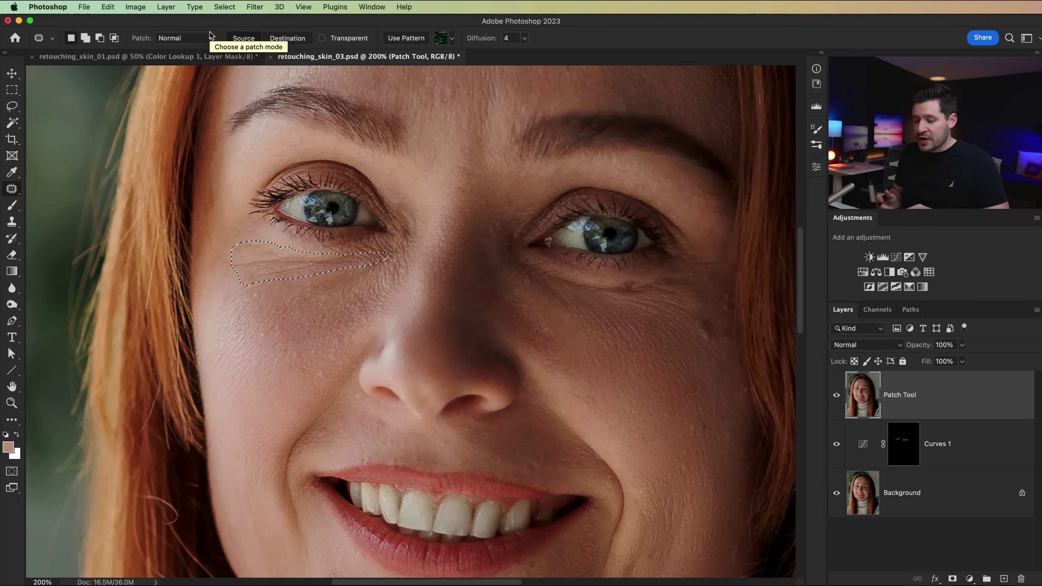
Step: Feather the under-eye selection in Quick Mask mode with a Gaussian Blur of 9.1 pixels, then return to the normal selection
key("q")
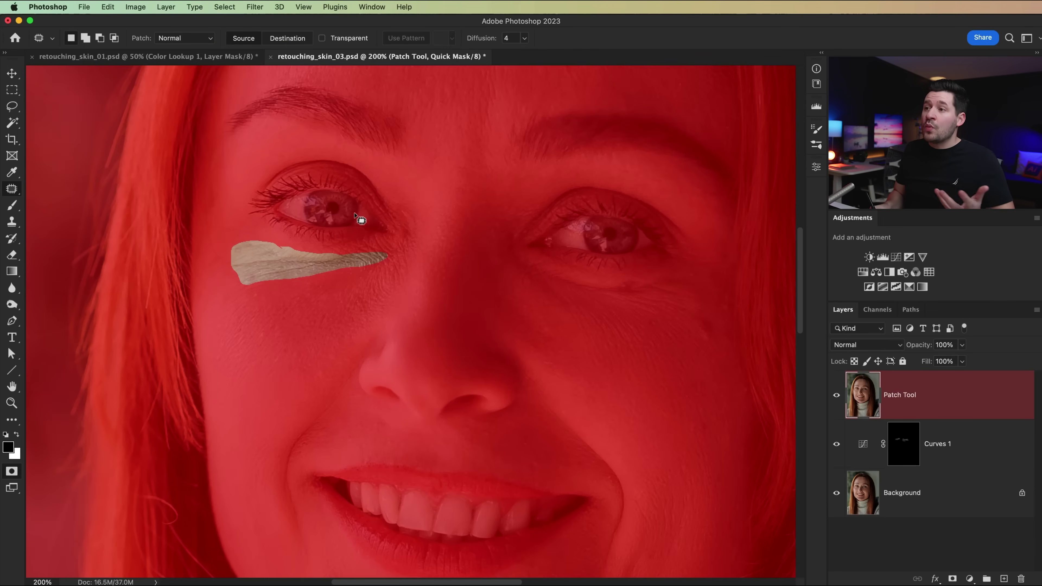
left_click(258, 6)
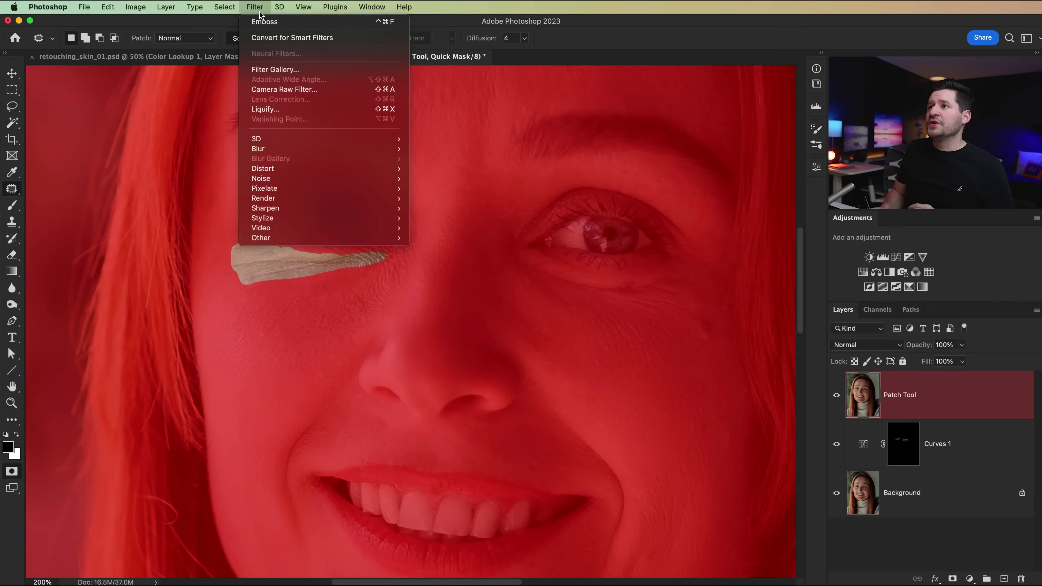
mouse_move(368, 150)
left_click(439, 189)
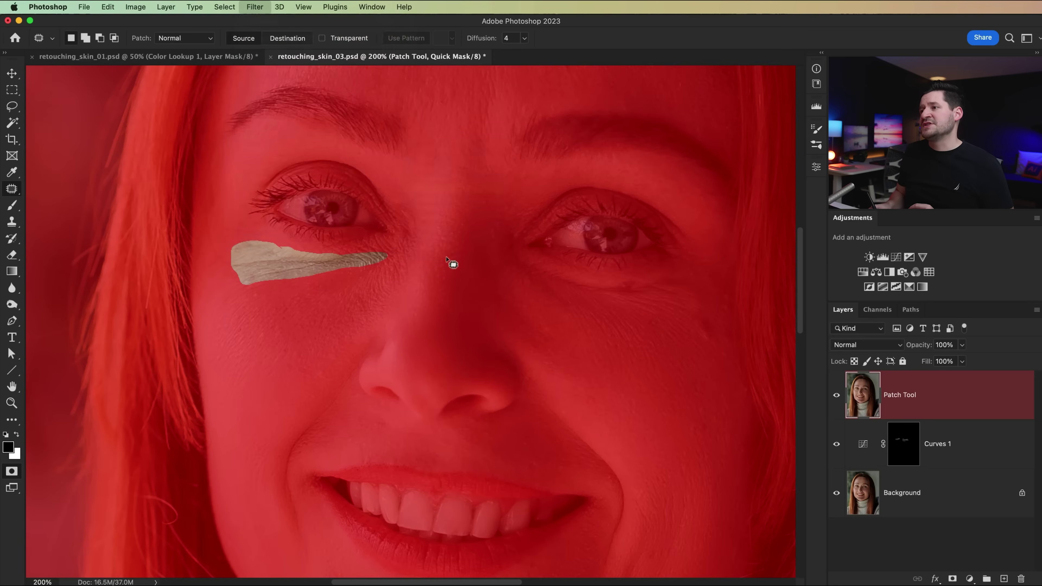
left_click_drag(662, 294, 585, 229)
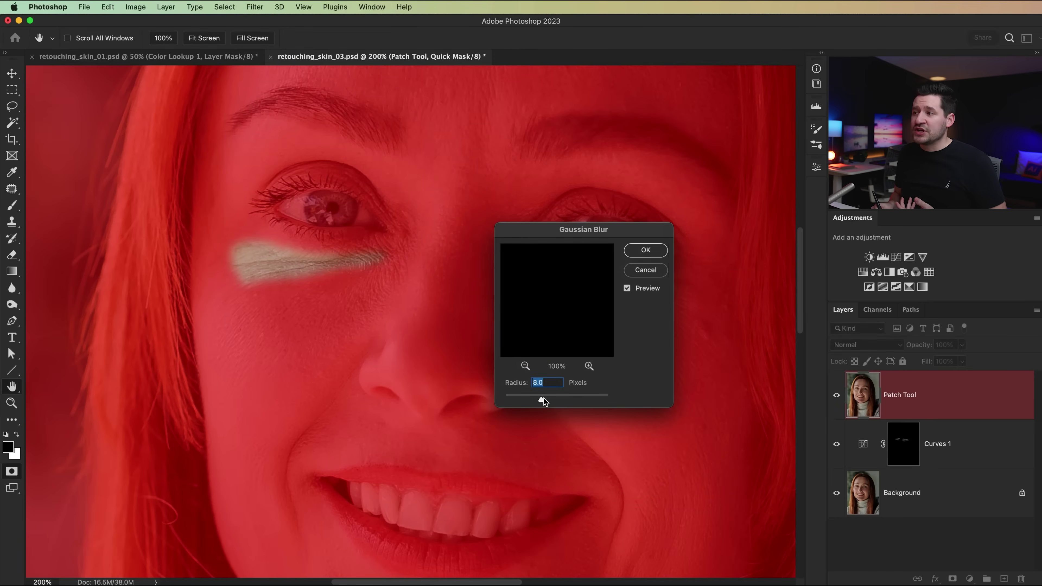
left_click_drag(520, 401, 543, 401)
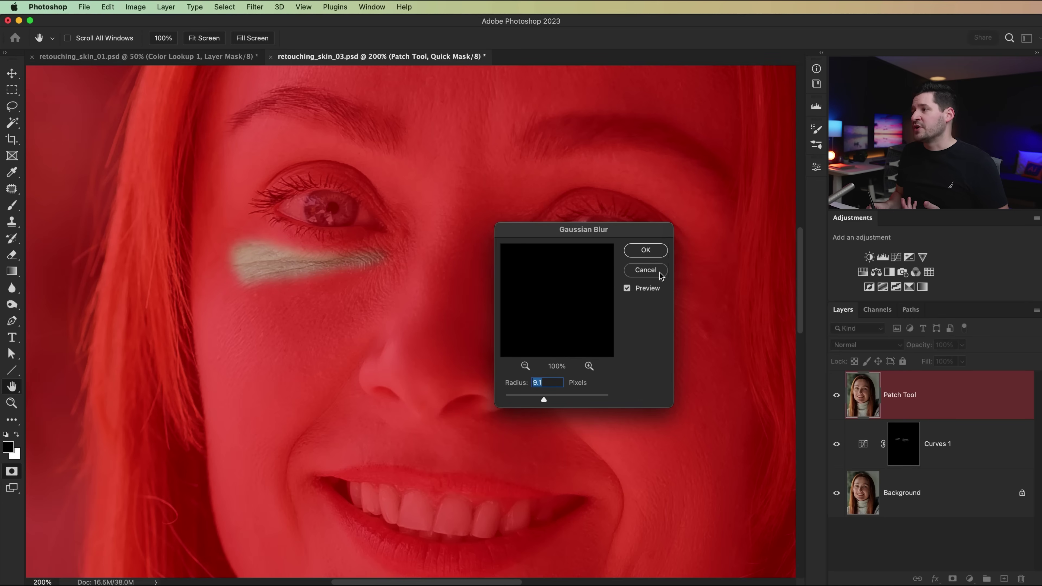
left_click(646, 250)
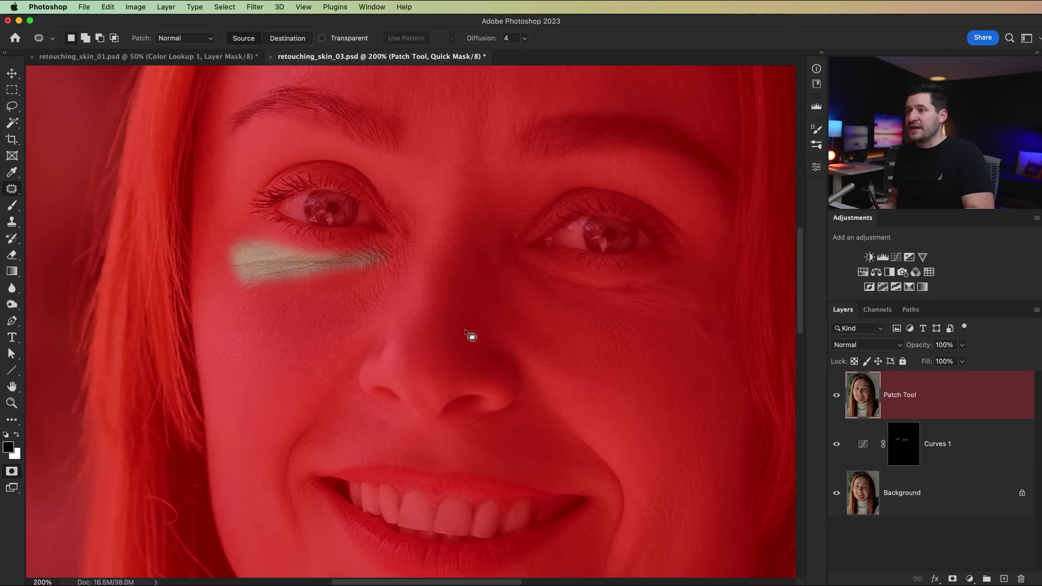
key("q")
Step: Patch the selected wrinkles with the smoother cheek skin below, deselect, and compare the Patch Tool layer hidden and shown
left_click_drag(298, 274, 268, 326)
key("super+d")
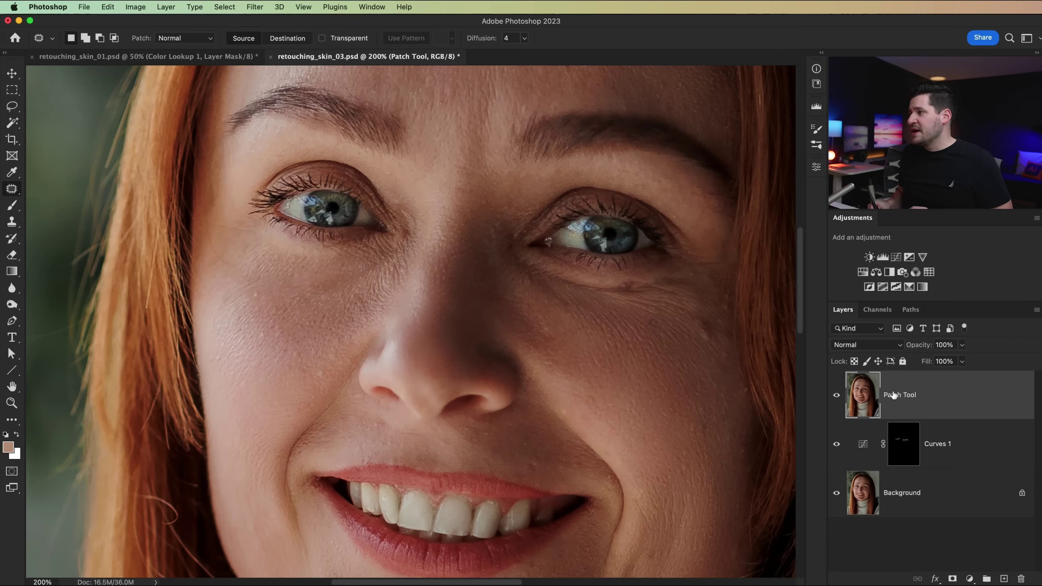
left_click(836, 397)
left_click(836, 396)
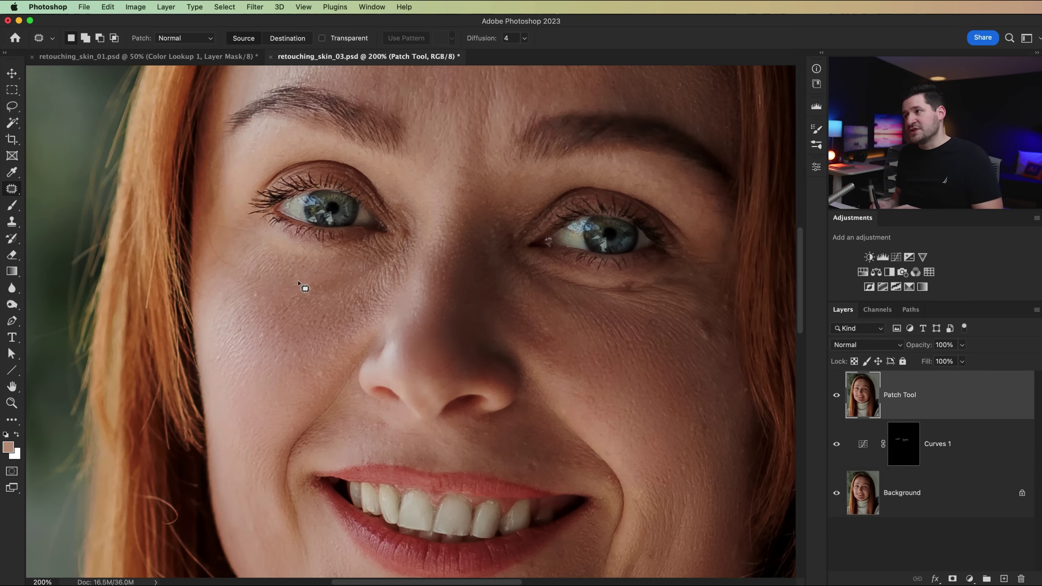
Step: Outline the wrinkled skin beneath the eye on the right of the portrait with the Patch Tool
scroll(514, 366, "right", 5)
mouse_move(430, 271)
left_mouse_down()
mouse_move(377, 251)
mouse_move(375, 268)
mouse_move(437, 309)
mouse_move(535, 313)
mouse_move(559, 289)
mouse_move(560, 274)
mouse_move(430, 271)
left_mouse_up()
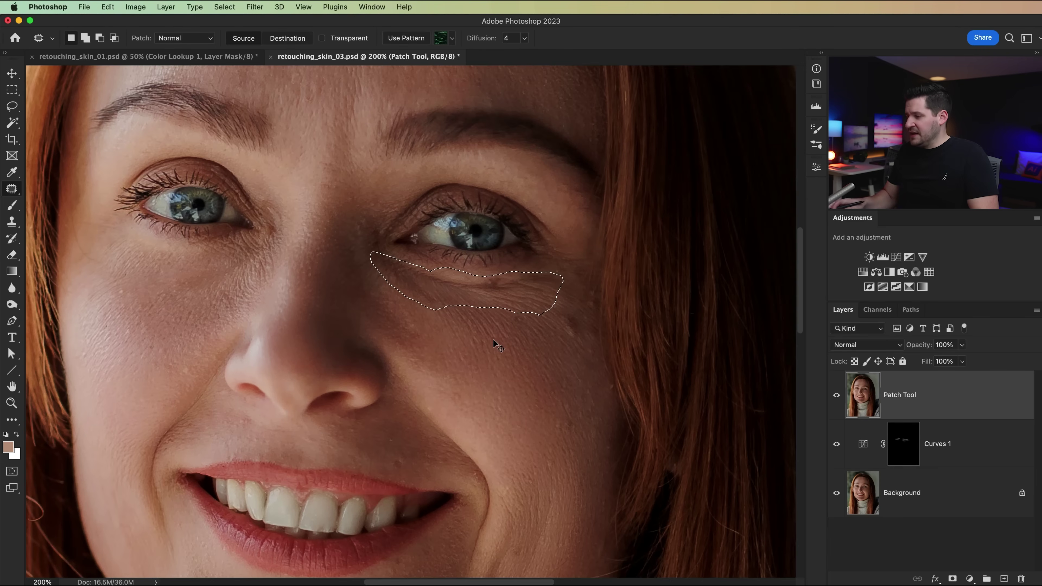
key("super+equal")
key("super+equal")
left_click_drag(578, 407, 361, 409)
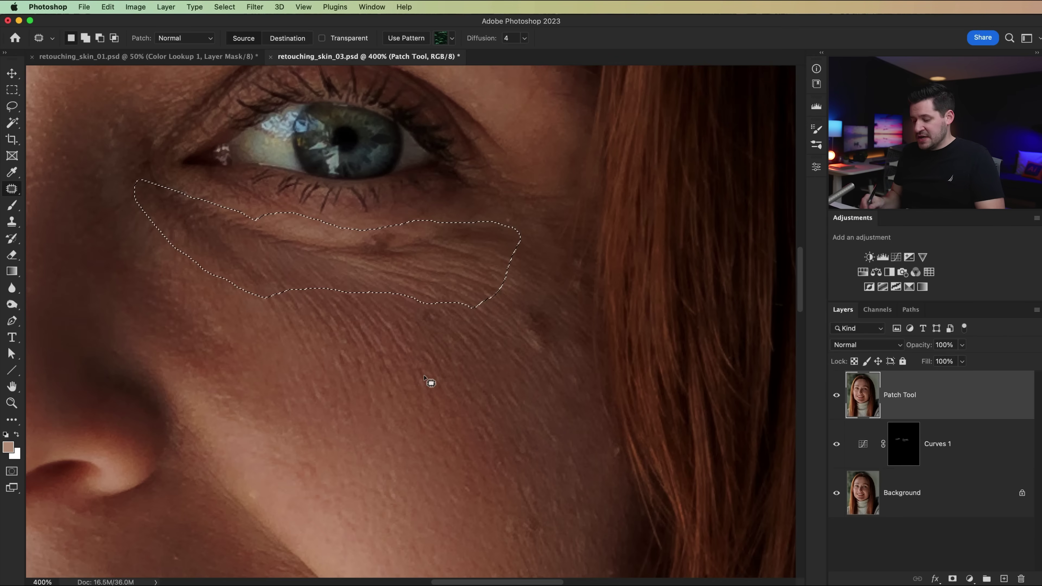
key("super+minus")
left_click_drag(343, 365, 386, 394)
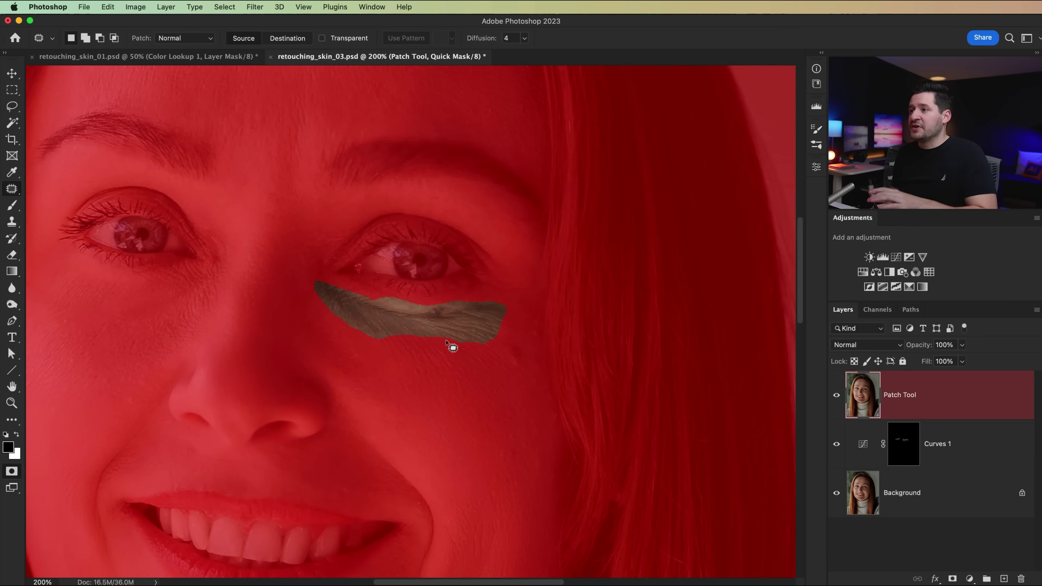
Step: Feather the right under-eye selection in Quick Mask mode by repeating the last Gaussian Blur, and return to the normal selection
key("q")
left_click(260, 7)
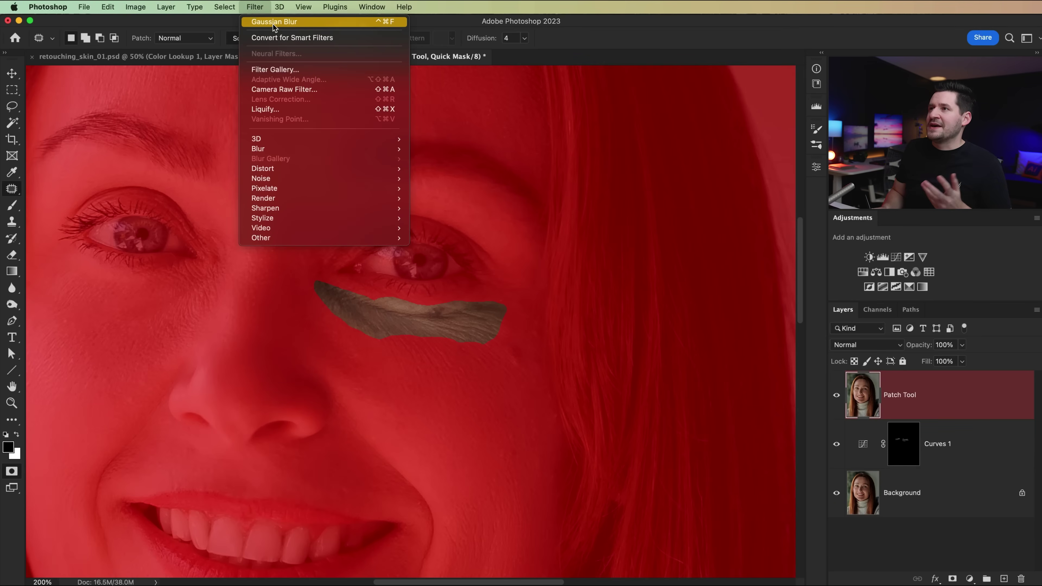
left_click(274, 22)
key("q")
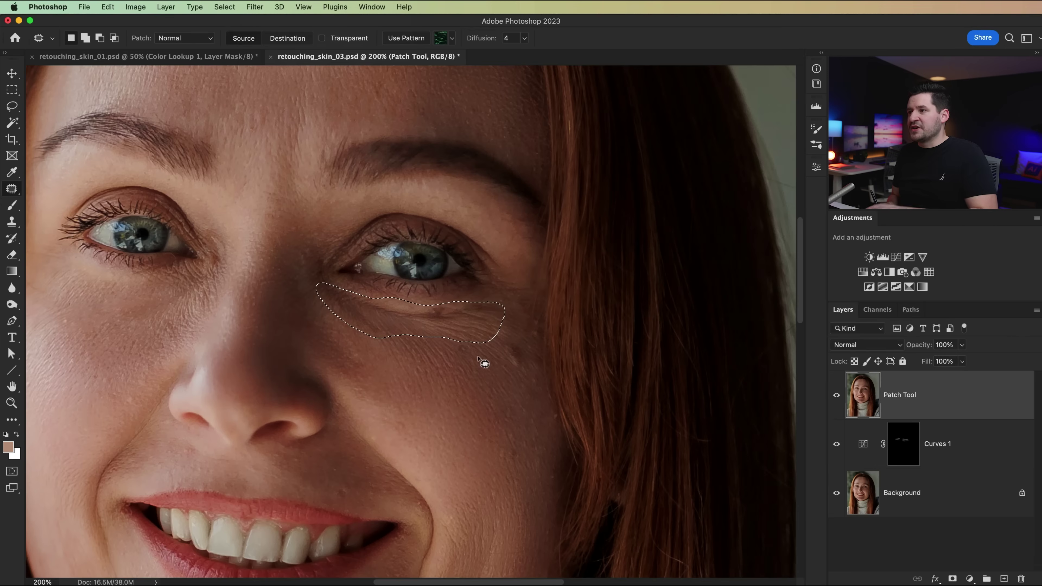
Step: Patch the wrinkles under the right-hand eye with clean cheek skin below, deselect, and check the whole portrait
left_click_drag(418, 325, 424, 380)
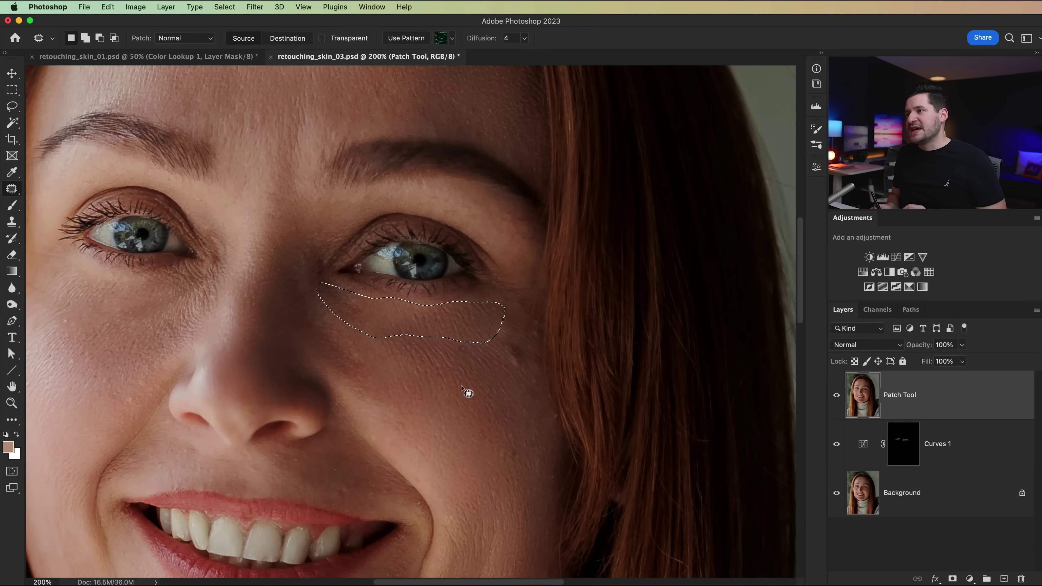
key("super+d")
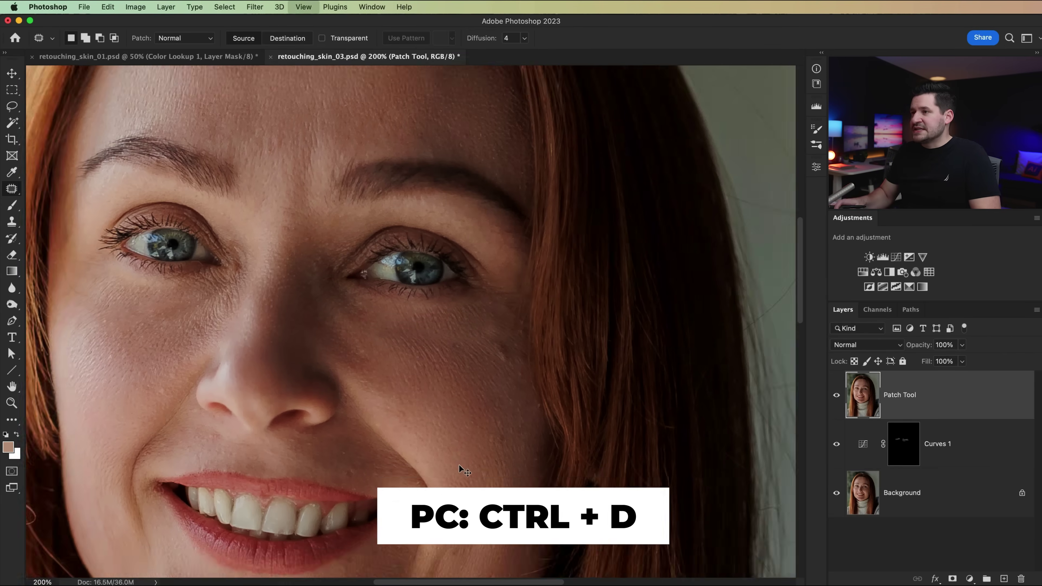
key("super+0")
scroll(409, 377, "down", 2)
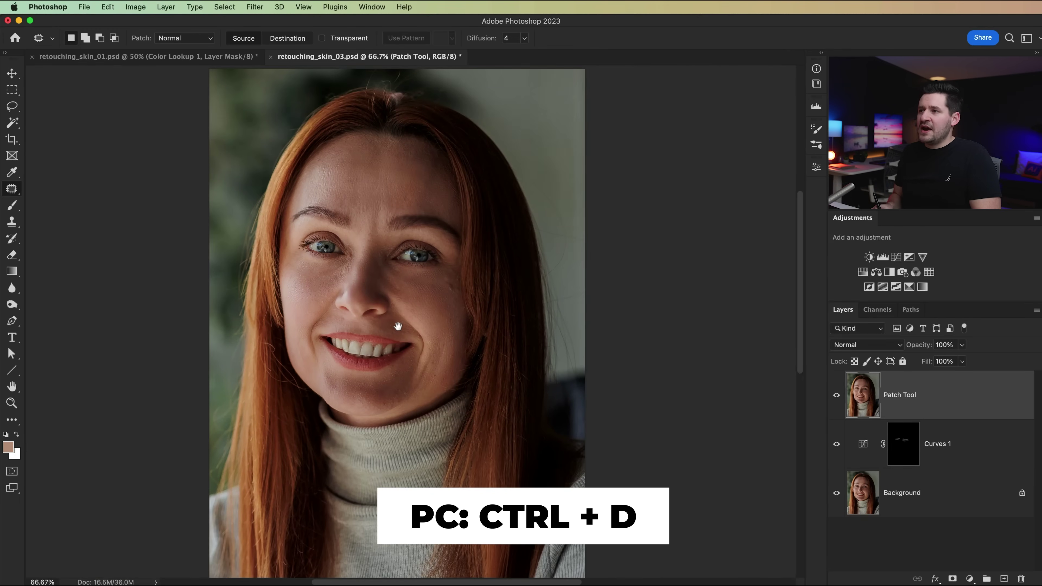
Step: Compare the retouched portrait with the original Background layer alone, and examine the patched skin beneath both eyes up close
left_click(836, 493, "alt")
left_click(836, 494, "alt")
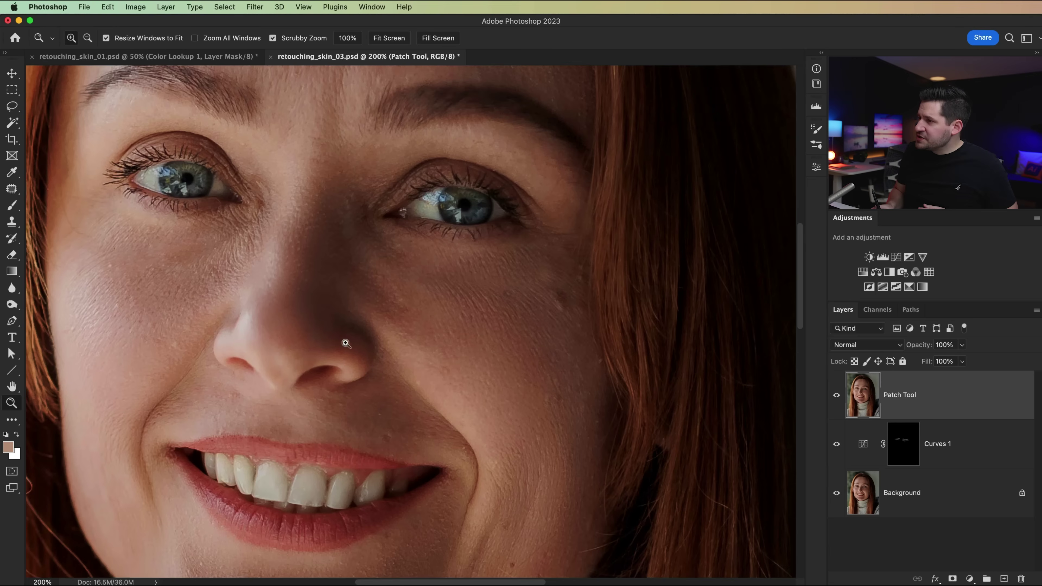
key("super+minus")
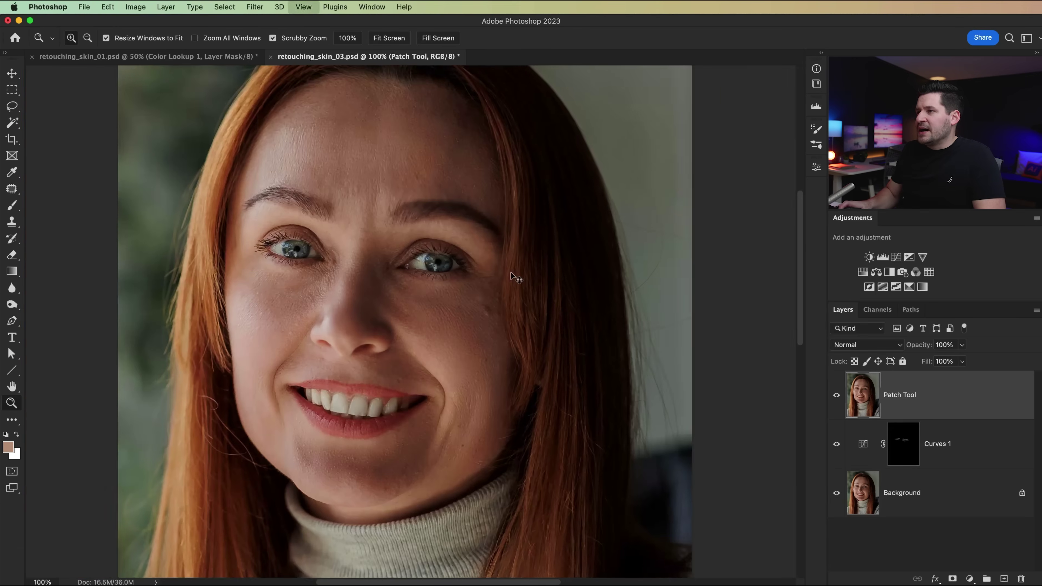
key("super+plus")
key("space")
left_click_drag(454, 300, 508, 331)
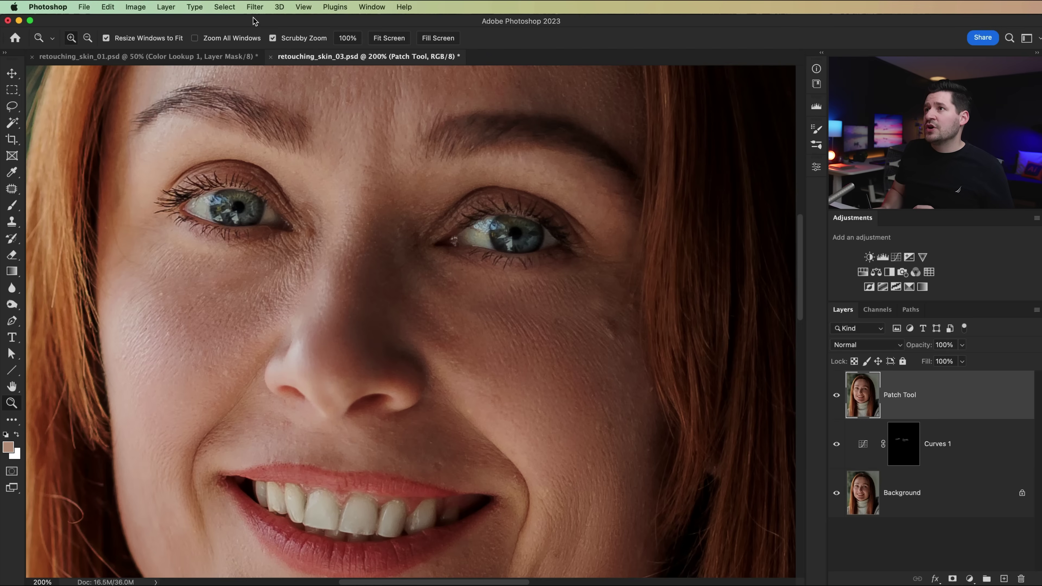
Step: Split the Patch Tool layer's Blend If highlight range for the Underlying Layer to 22 / 255, and compare the layer hidden and shown
left_click(162, 8)
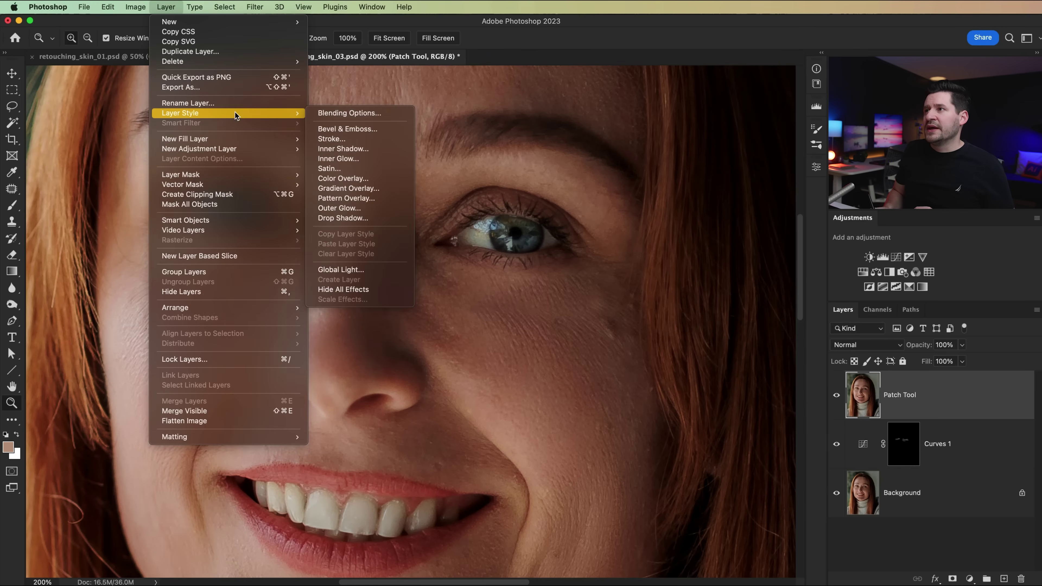
mouse_move(229, 113)
left_click(328, 118)
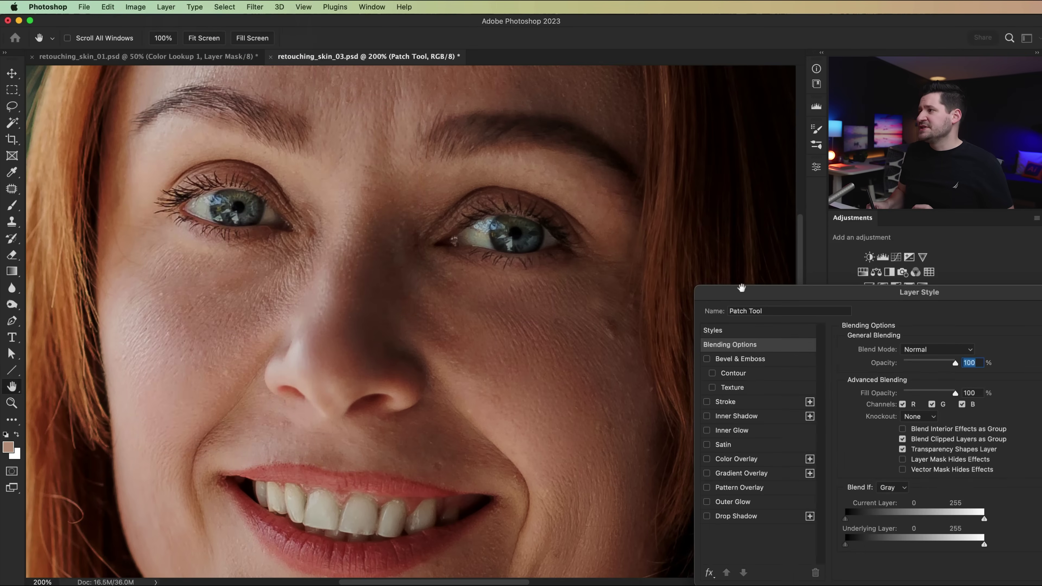
left_click_drag(906, 298, 852, 262)
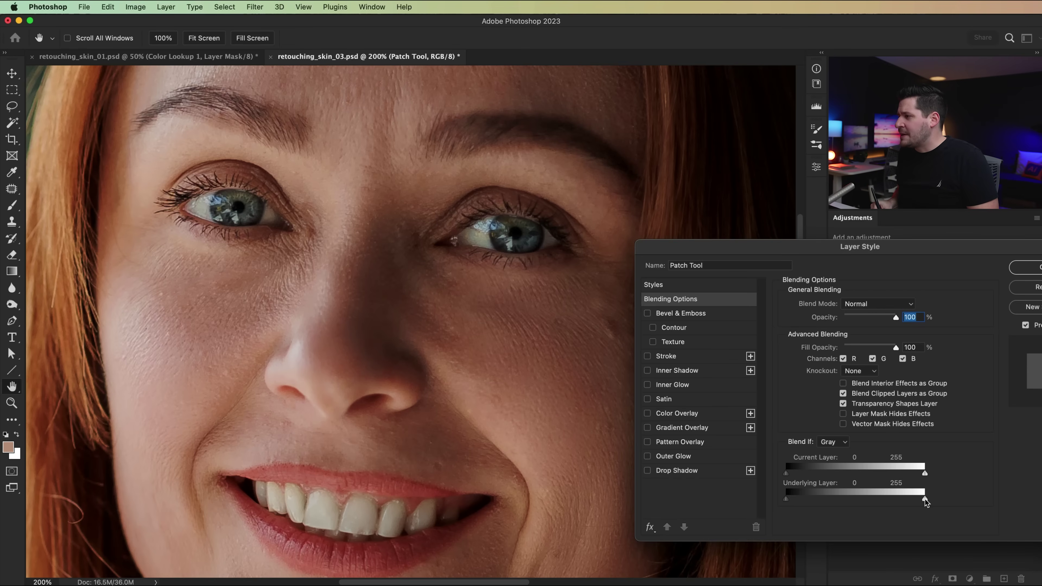
left_click_drag(921, 505, 785, 492)
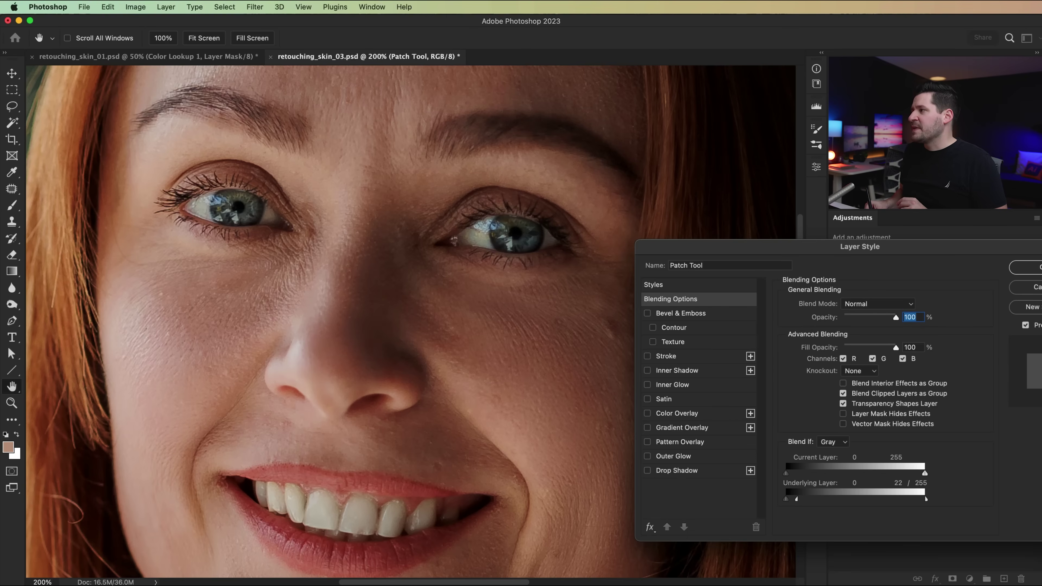
left_click(1038, 267)
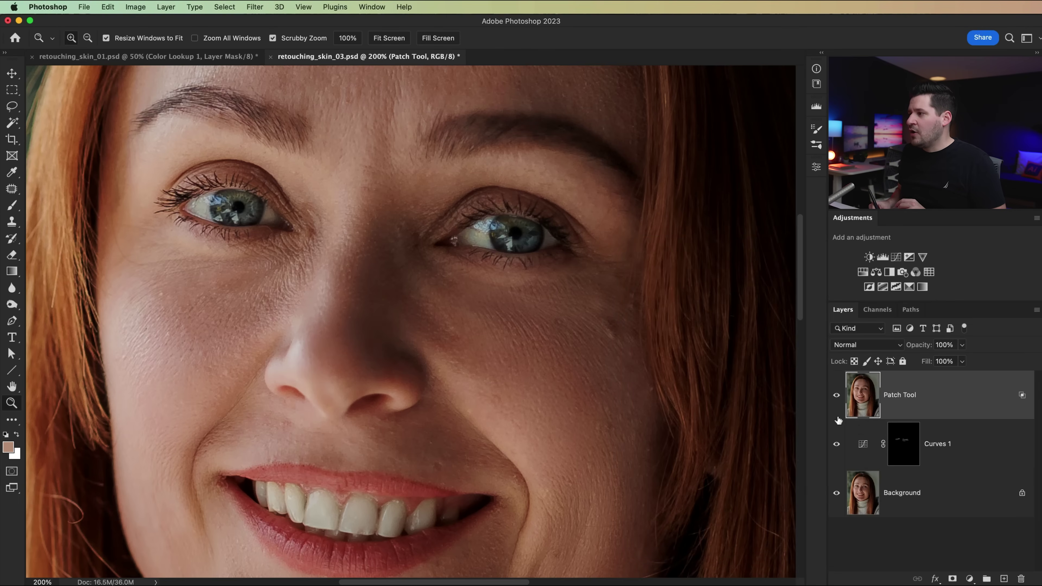
left_click(836, 395)
left_click(836, 395)
left_click(836, 394)
left_click(836, 394)
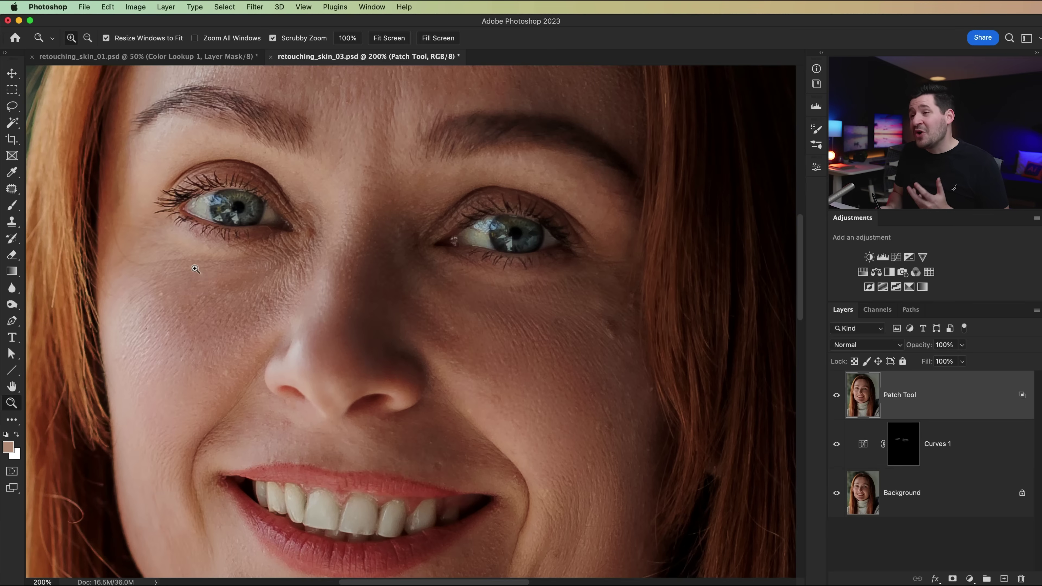
left_click(367, 363, "alt")
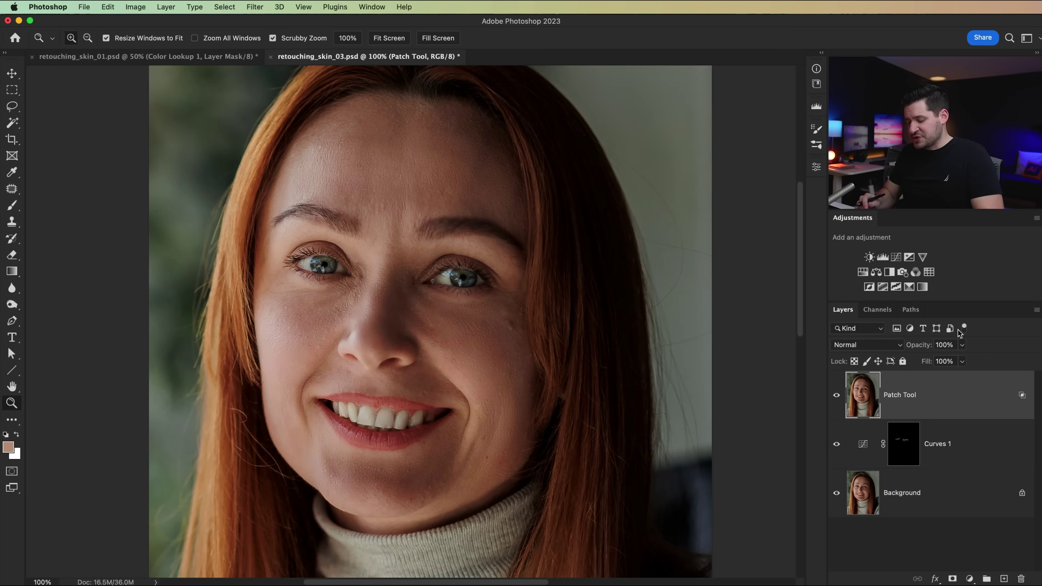
Step: Merge all visible layers into a new layer on top and apply a High Pass filter with a 2-pixel radius to it
key("super+alt+shift+e")
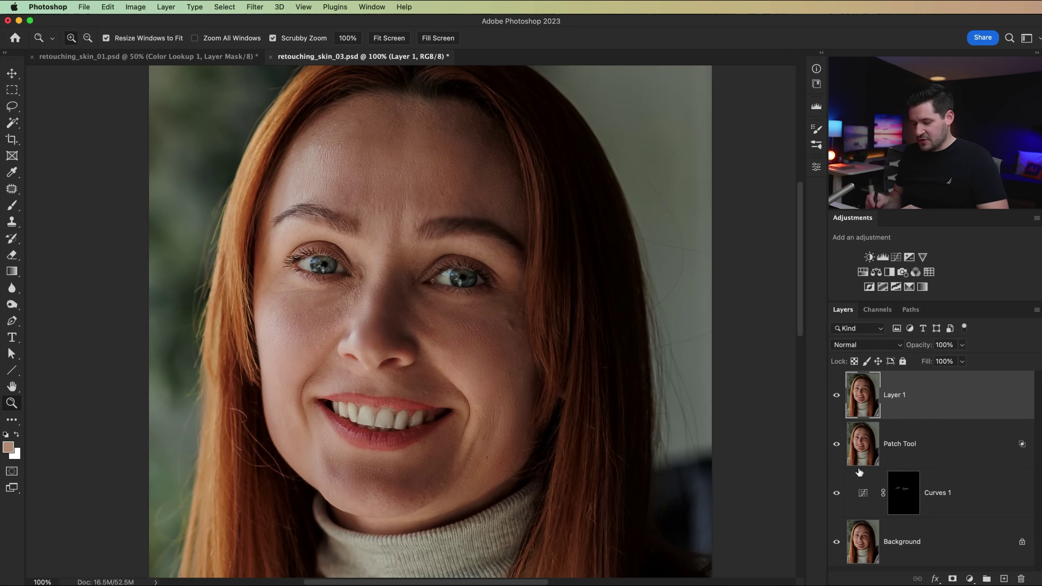
left_click(247, 9)
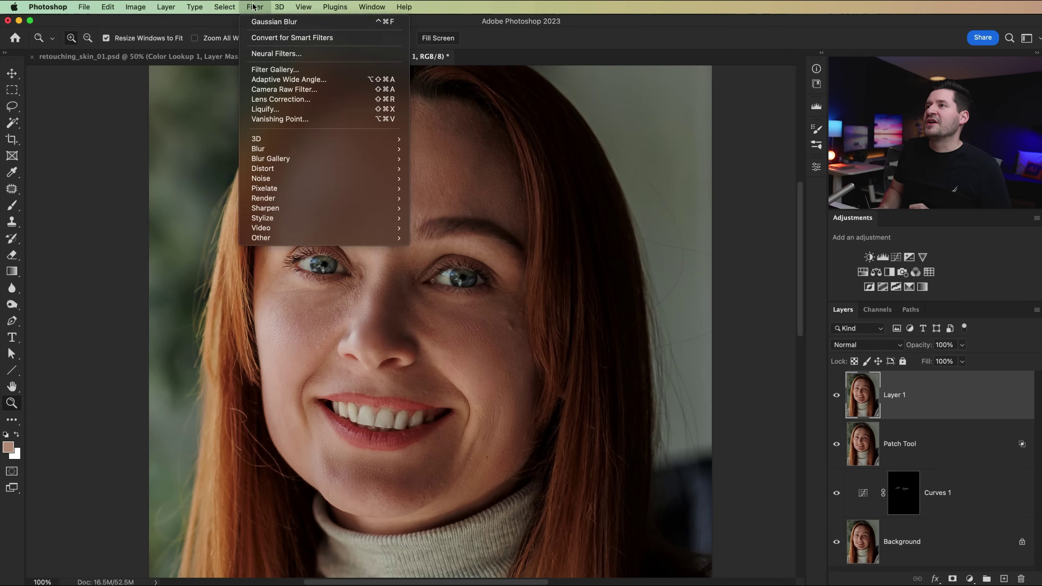
mouse_move(362, 238)
left_click(443, 248)
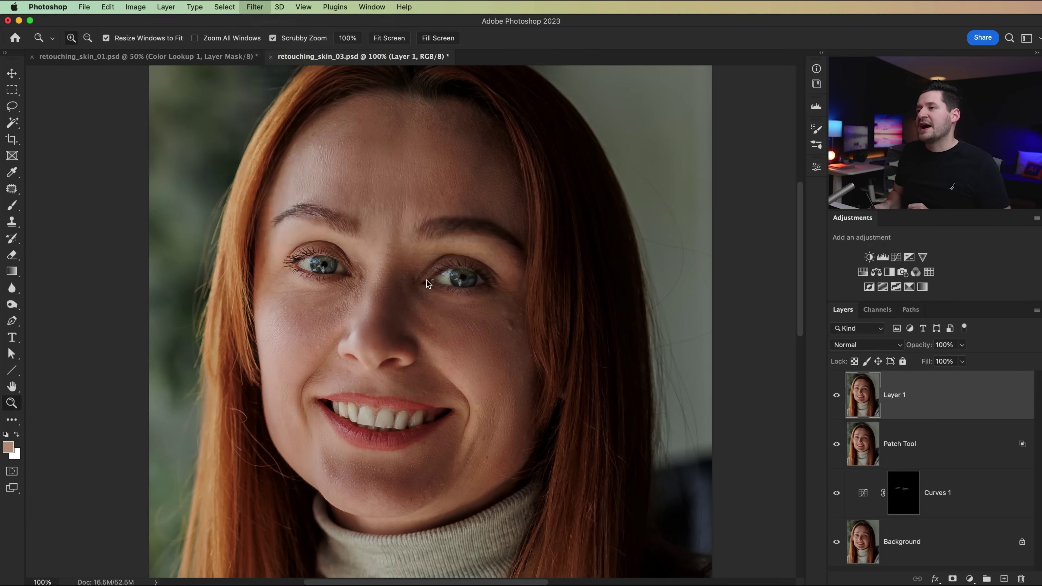
left_click_drag(682, 160, 647, 180)
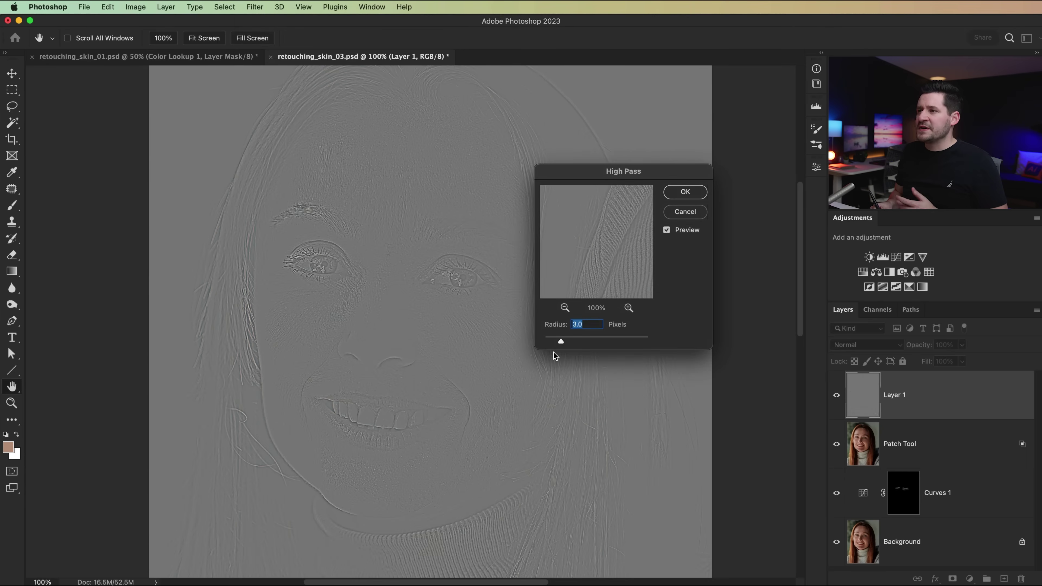
type("2")
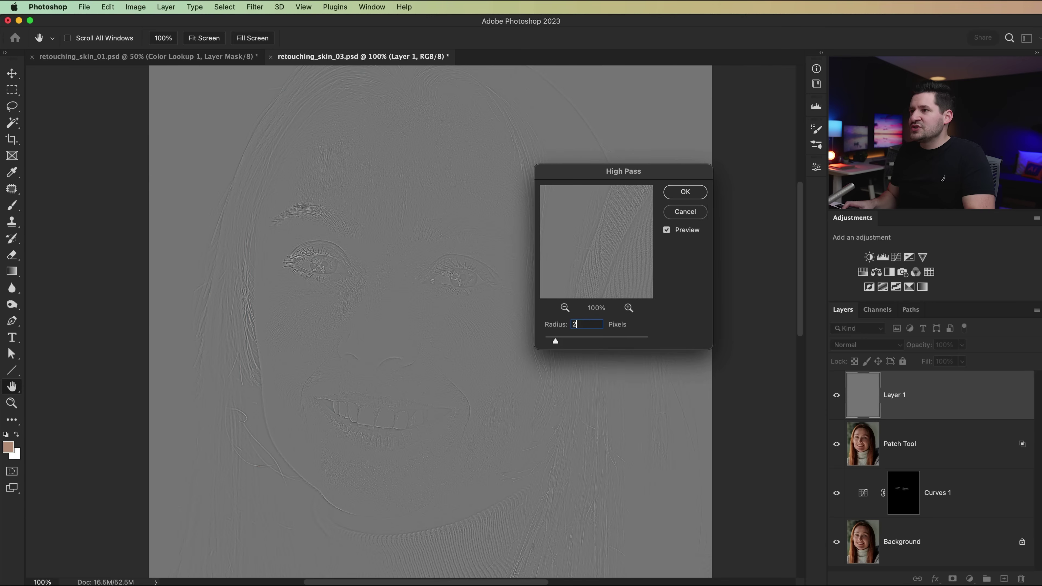
key("Return")
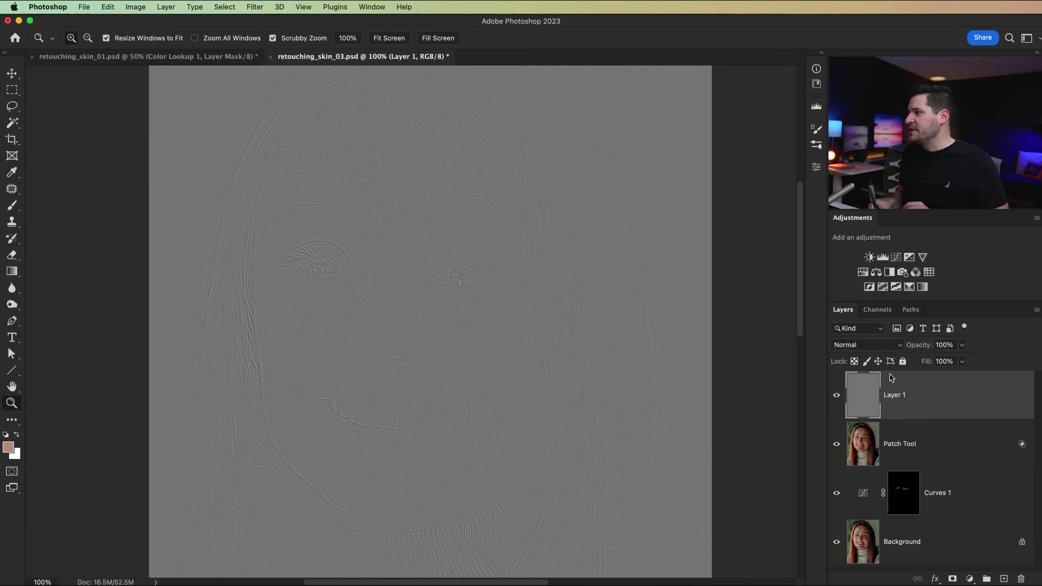
Step: Set the High Pass layer's blend mode to Overlay and shift it so the forehead texture covers the skin beneath the left-hand eye
left_click(880, 348)
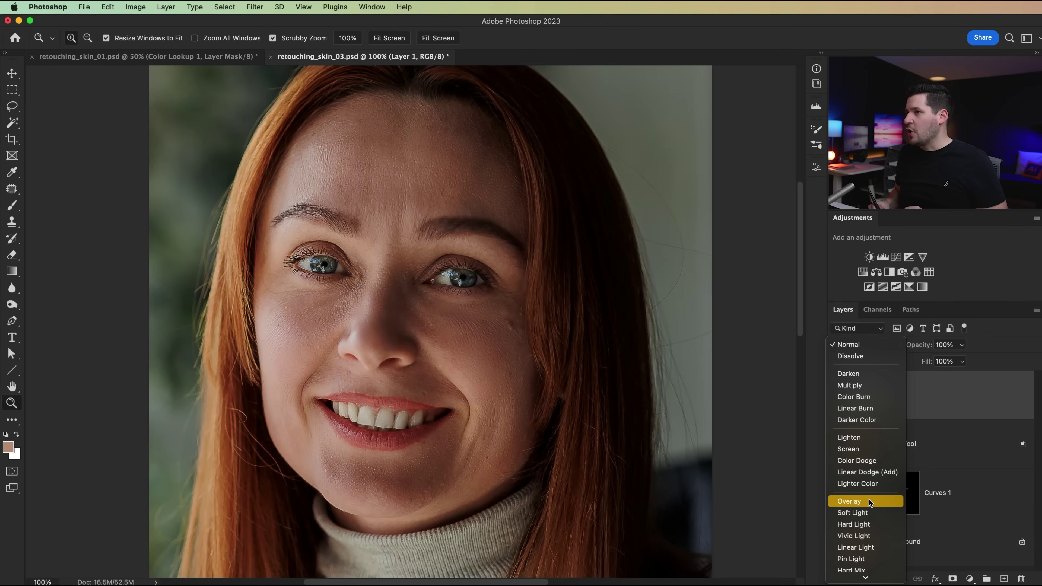
left_click(854, 500)
left_click(438, 316)
left_click(436, 299)
left_click_drag(451, 239, 647, 284)
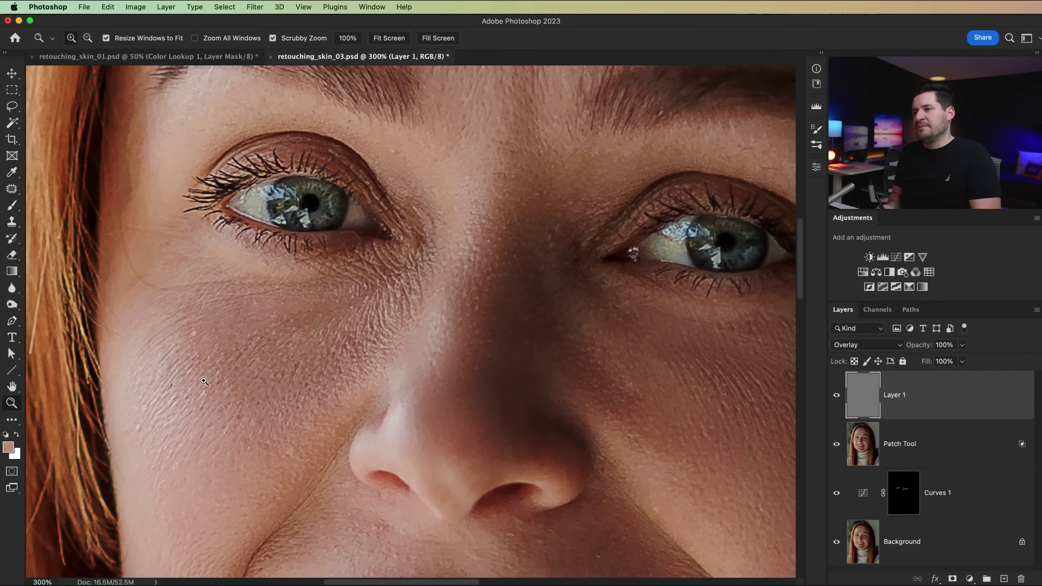
left_click_drag(406, 413, 386, 481)
left_click_drag(518, 148, 462, 283)
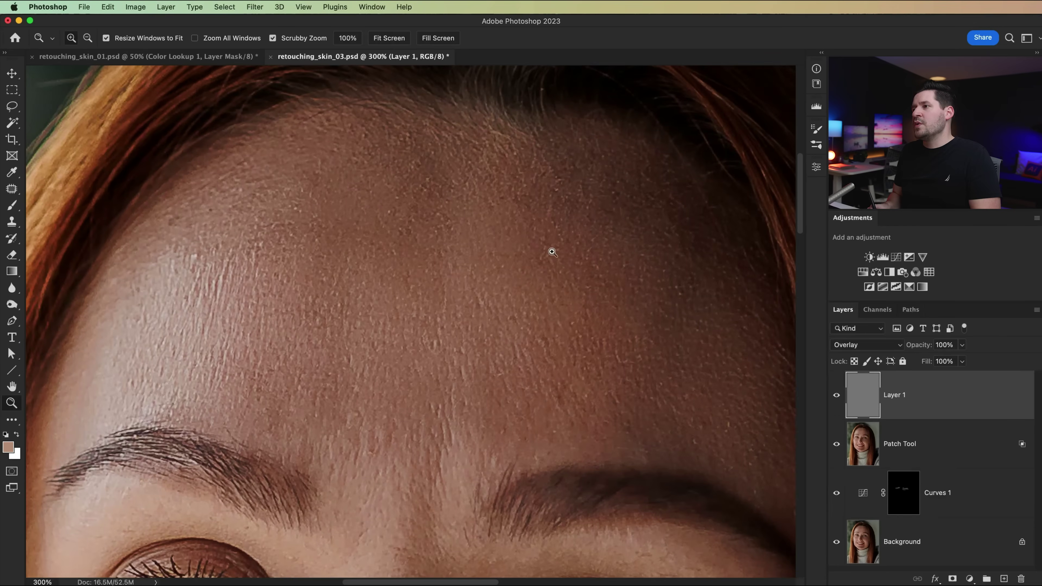
left_click(545, 308, "alt")
left_click_drag(545, 306, 577, 172)
key("v")
left_click_drag(496, 154, 341, 429)
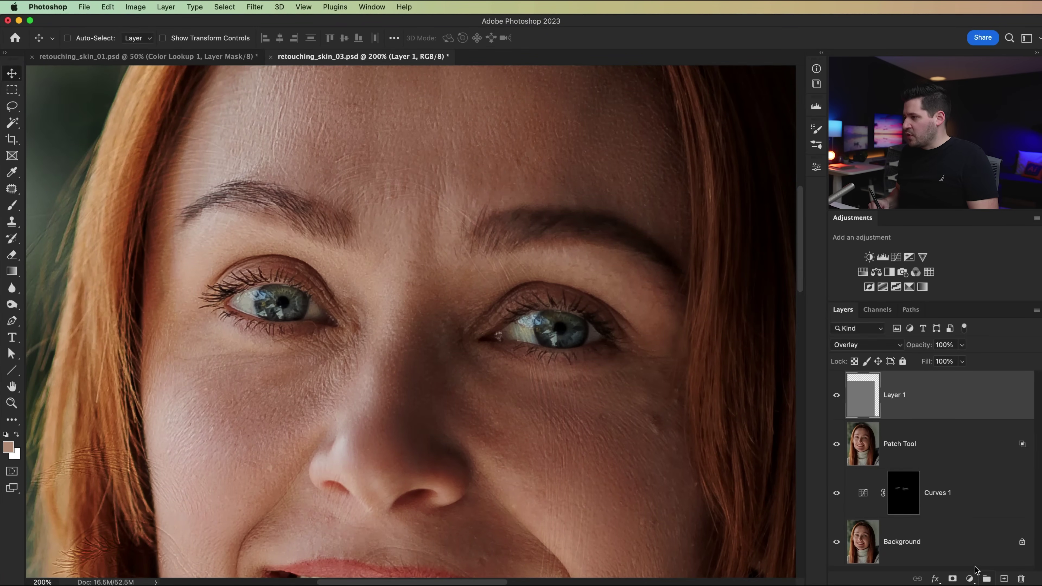
Step: Add a black mask to the texture layer and paint white at 25% opacity to reveal the texture beneath the left-hand eye
left_click(952, 578, "alt")
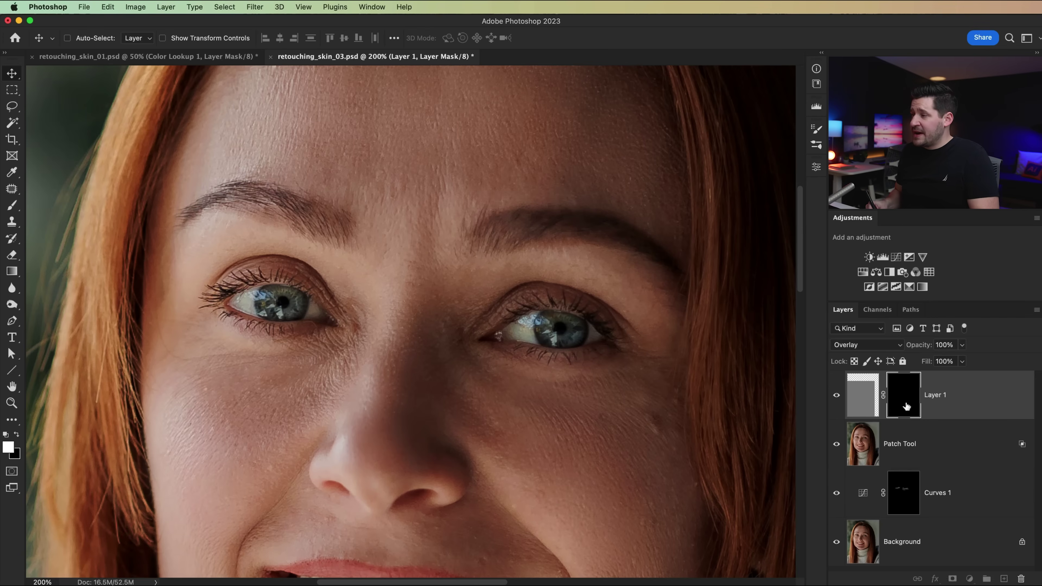
key("b")
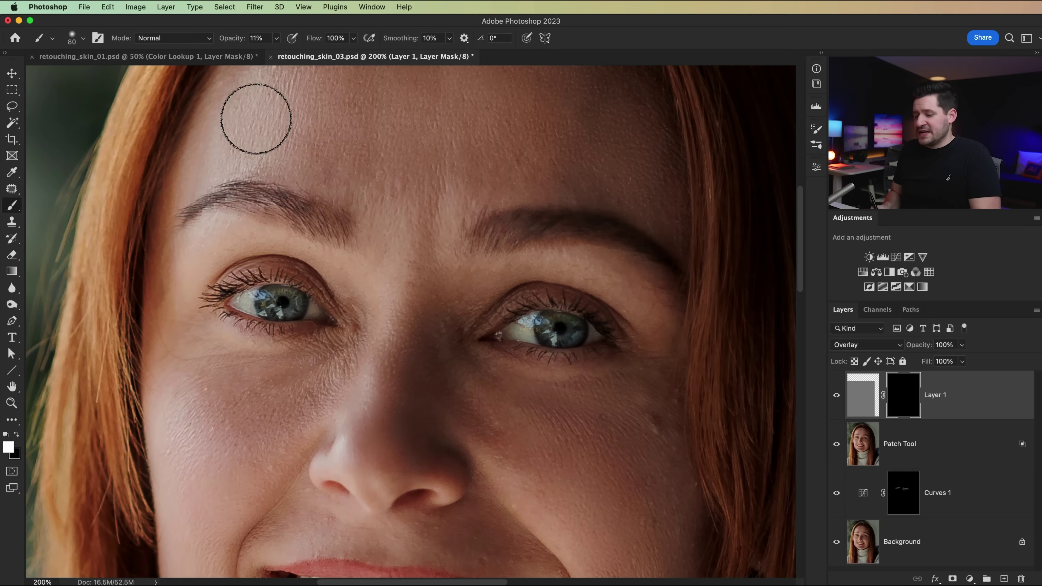
key("2")
key("5")
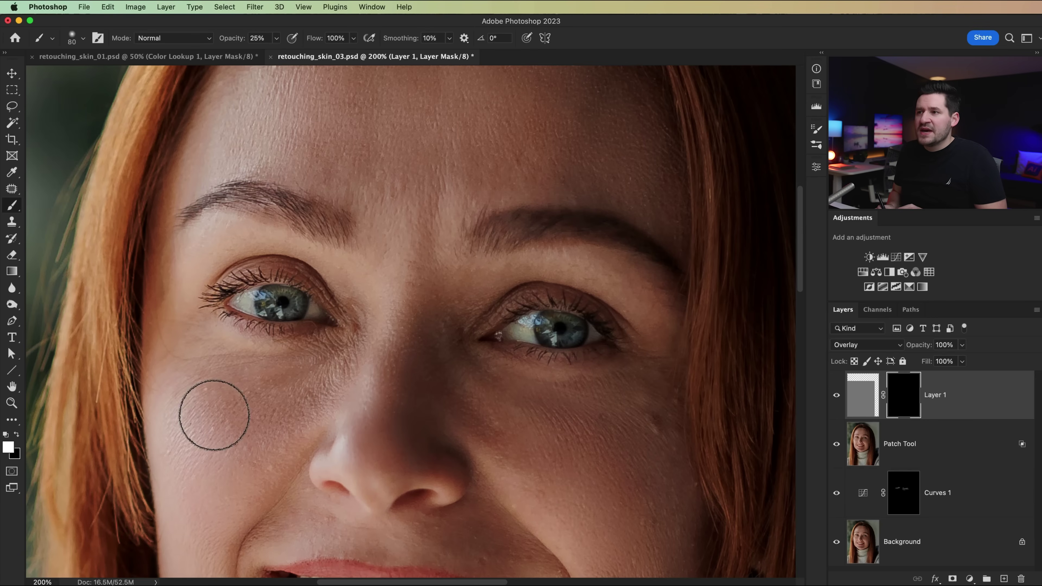
mouse_move(217, 350)
left_mouse_down()
mouse_move(262, 360)
mouse_move(235, 362)
mouse_move(259, 354)
mouse_move(254, 377)
mouse_move(292, 368)
mouse_move(208, 354)
mouse_move(224, 333)
left_mouse_up()
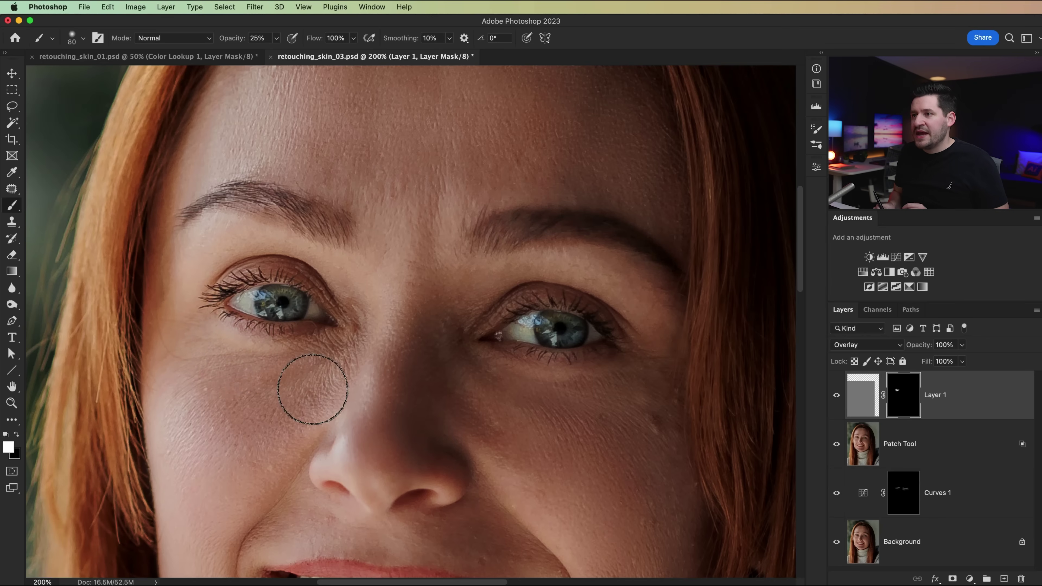
Step: Examine the skin beneath the left-hand eye up close with the masked texture layer hidden and shown
key("super+equal")
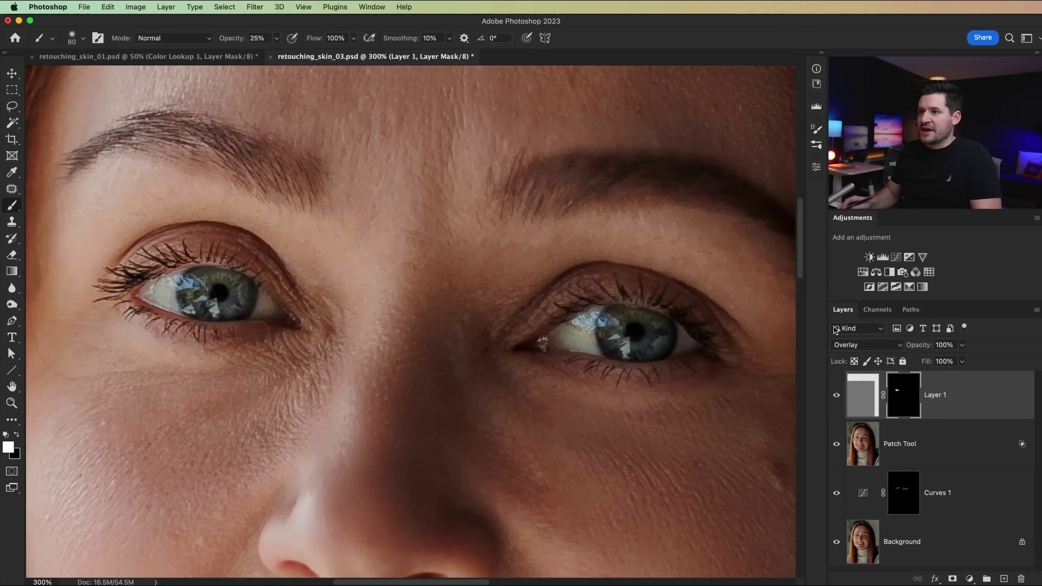
left_click_drag(342, 341, 579, 216)
left_click(837, 395)
left_click(837, 396)
left_click(836, 396)
left_click(836, 395)
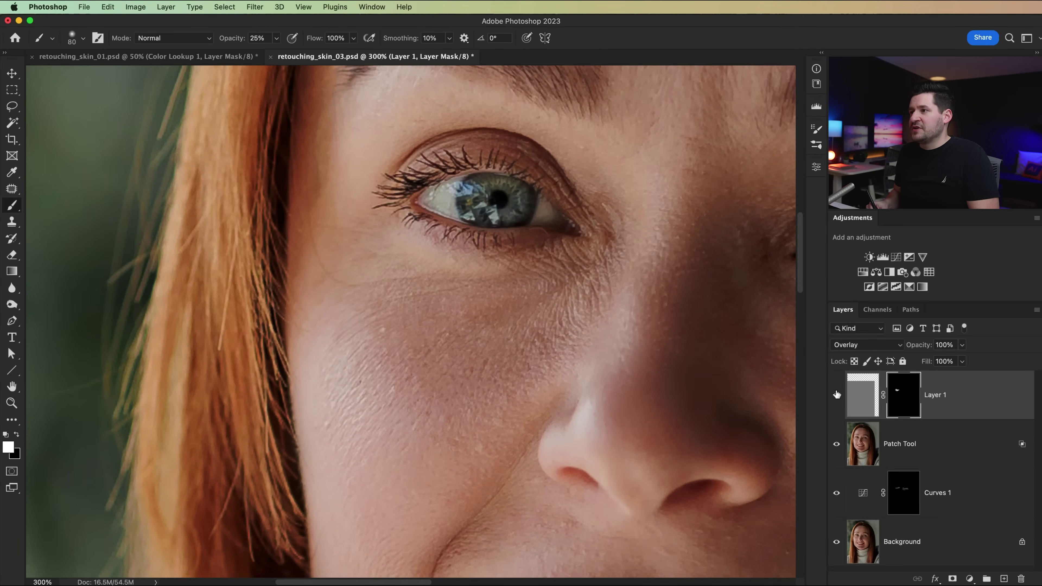
Step: Duplicate the texture layer, disable the copy's mask, and move its forehead texture over the skin beneath the right-hand eye
left_click_drag(632, 364, 363, 366)
key("super+minus")
key("super+minus")
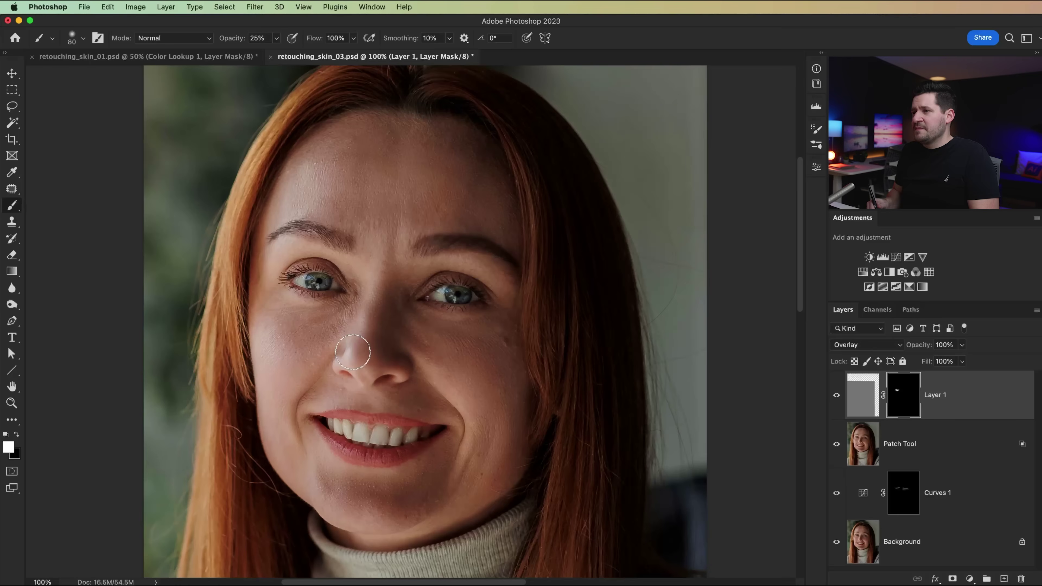
key("super+j")
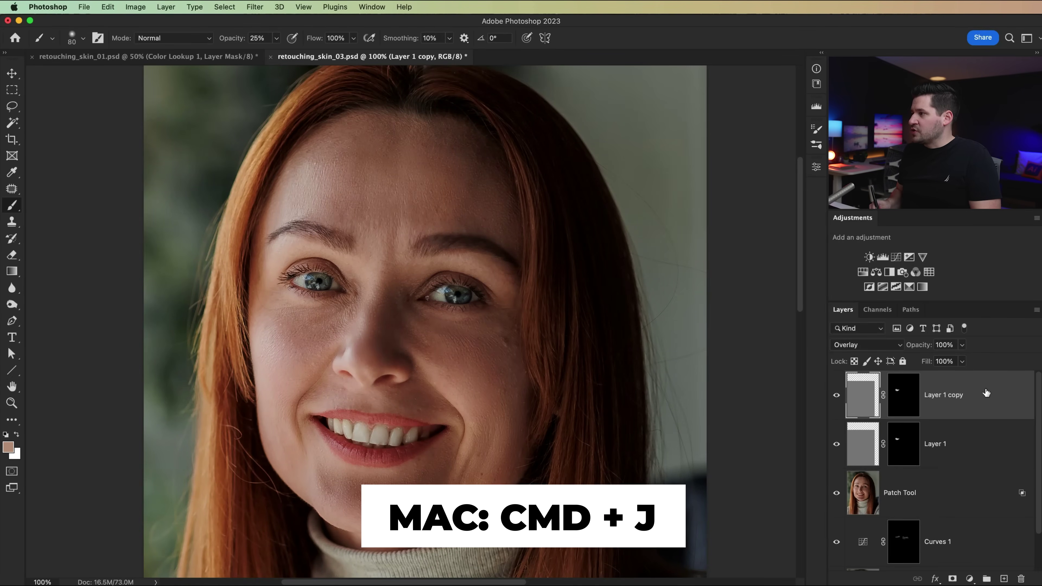
left_click(900, 399, "shift")
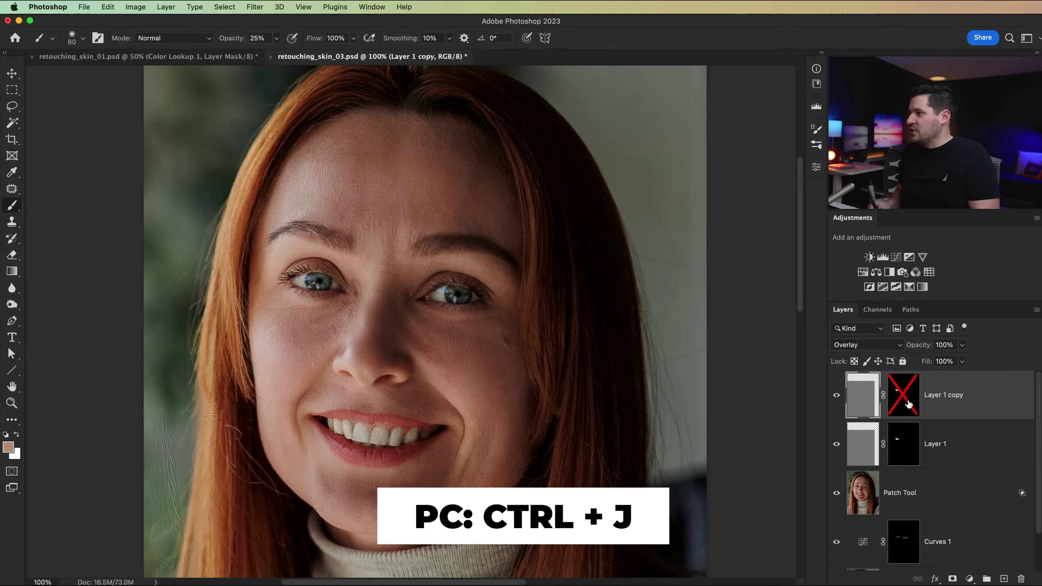
key("v")
mouse_move(426, 336)
left_mouse_down()
mouse_move(488, 345)
mouse_move(450, 342)
left_mouse_up()
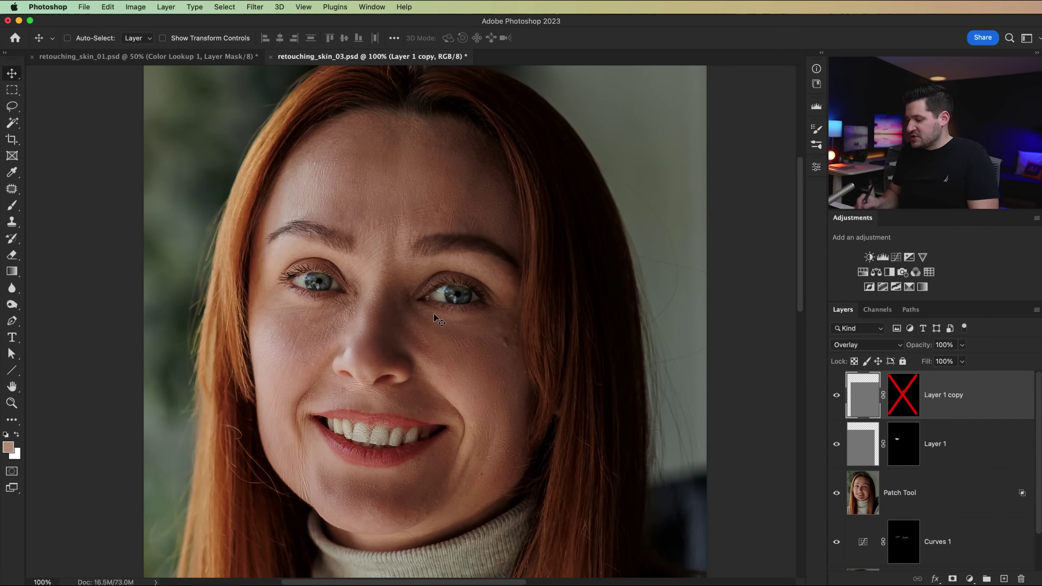
key("super+equal")
key("super+equal")
left_click_drag(607, 387, 617, 350)
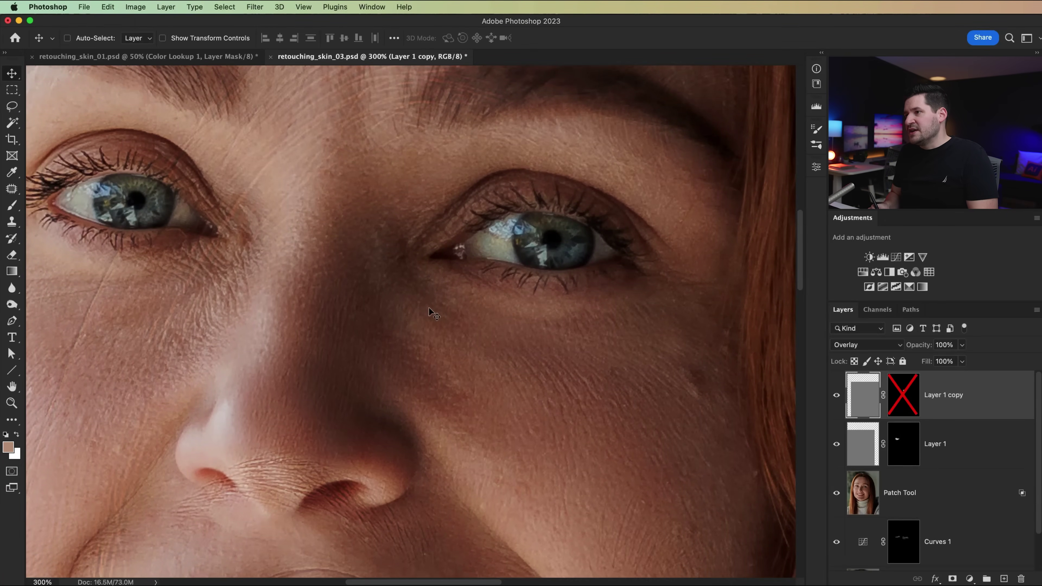
Step: Re-enable the copied texture layer's mask and fill it with black
left_click(903, 397)
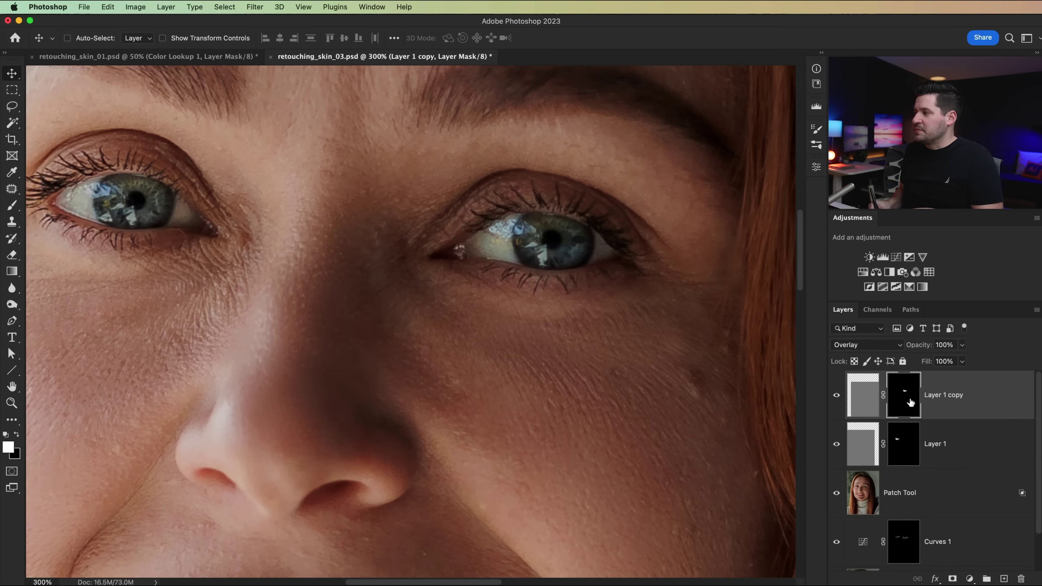
left_click(108, 7)
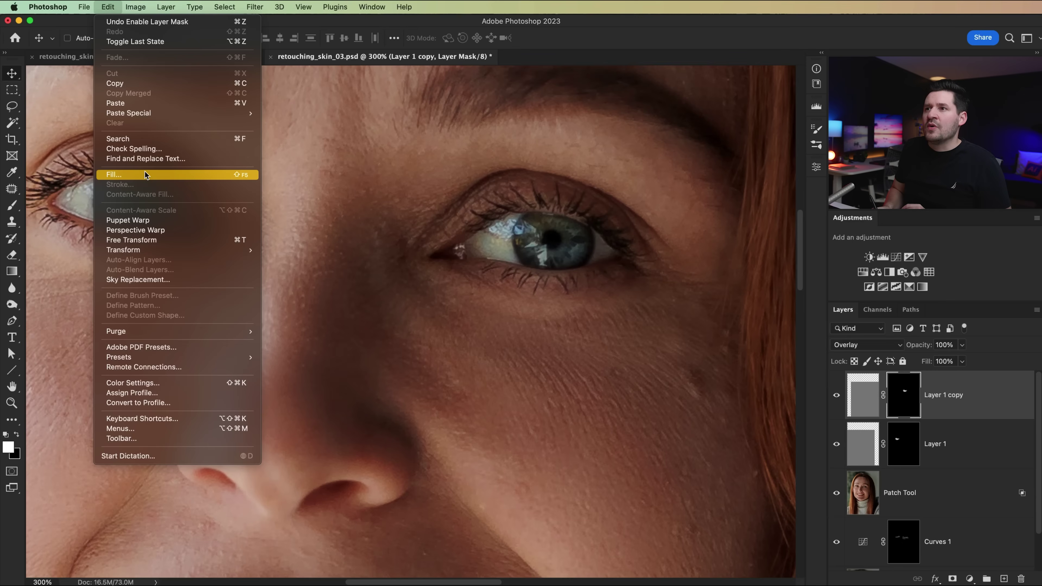
left_click(145, 175)
left_click(323, 282)
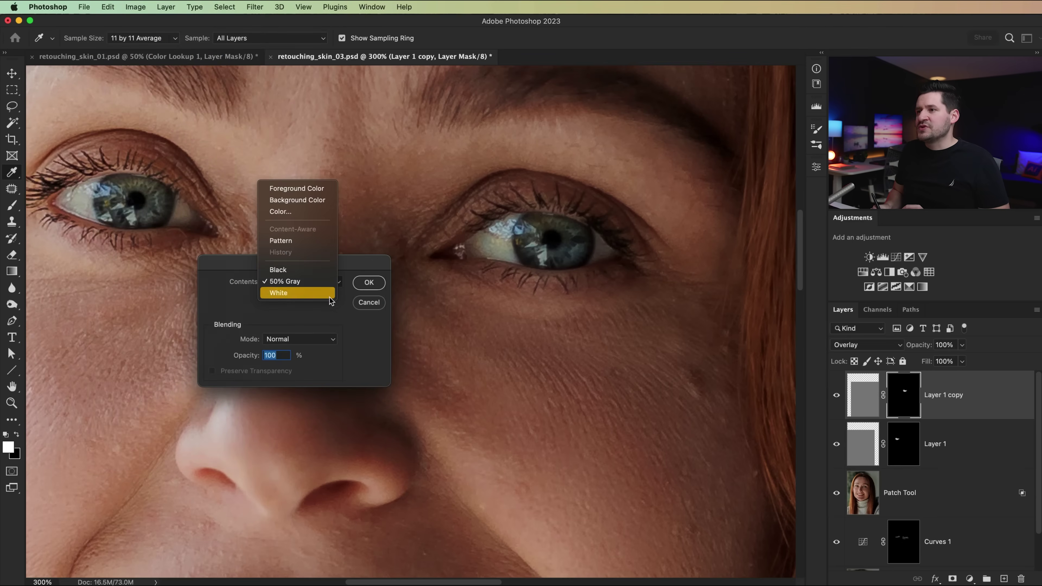
left_click(289, 270)
left_click(368, 282)
key("v")
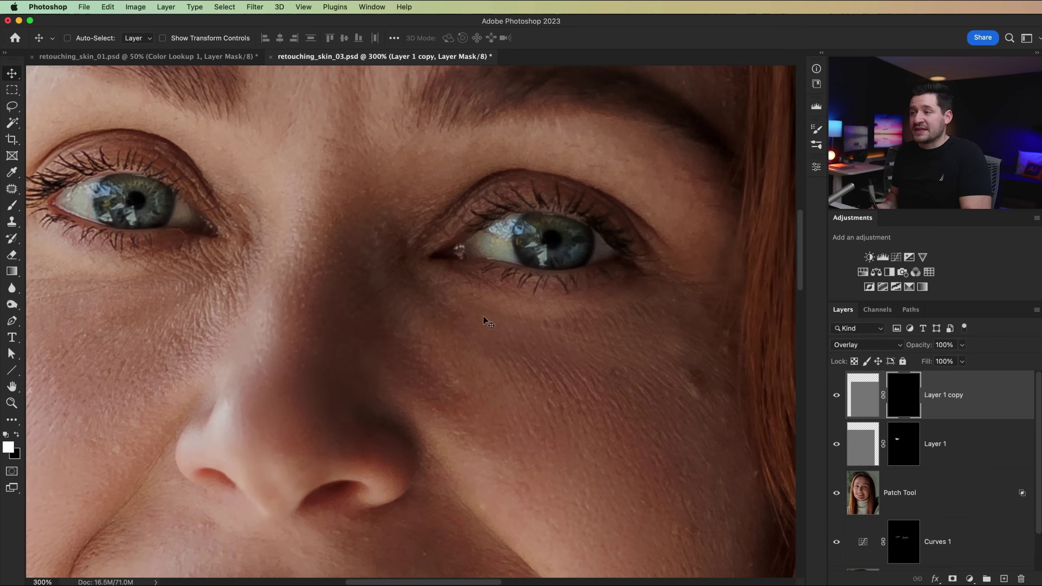
Step: Paint white at 25% opacity on the copied texture layer's mask to reveal the texture beneath the right-hand eye
left_click(12, 205)
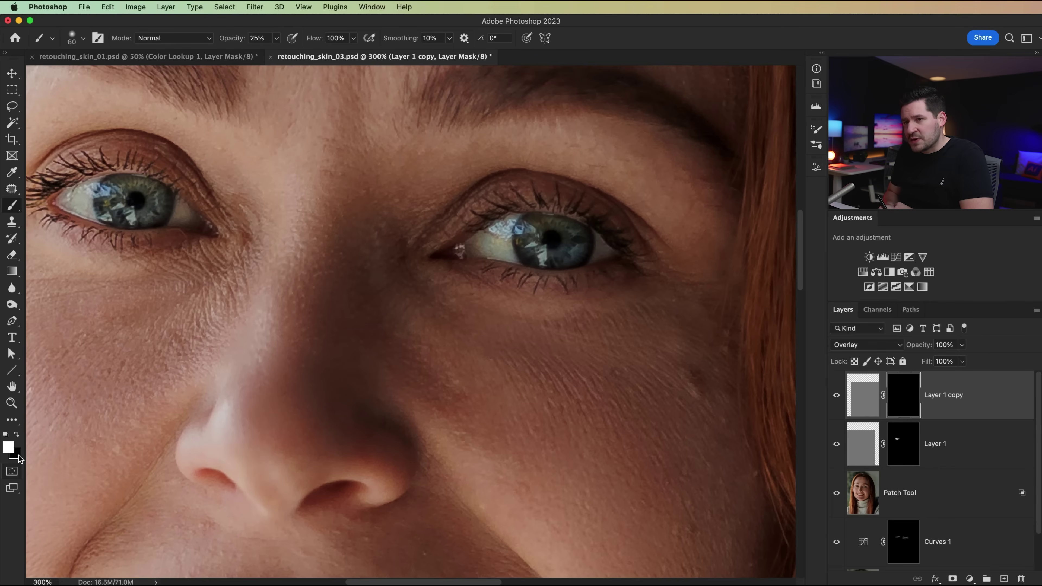
mouse_move(492, 311)
left_mouse_down()
mouse_move(530, 332)
mouse_move(495, 334)
mouse_move(454, 315)
mouse_move(475, 329)
mouse_move(460, 319)
mouse_move(407, 324)
mouse_move(493, 347)
mouse_move(582, 325)
mouse_move(551, 305)
mouse_move(527, 357)
mouse_move(587, 365)
mouse_move(659, 337)
mouse_move(618, 329)
mouse_move(440, 361)
mouse_move(546, 372)
mouse_move(709, 327)
mouse_move(717, 312)
mouse_move(483, 312)
mouse_move(446, 297)
mouse_move(532, 345)
left_mouse_up()
key("super+1")
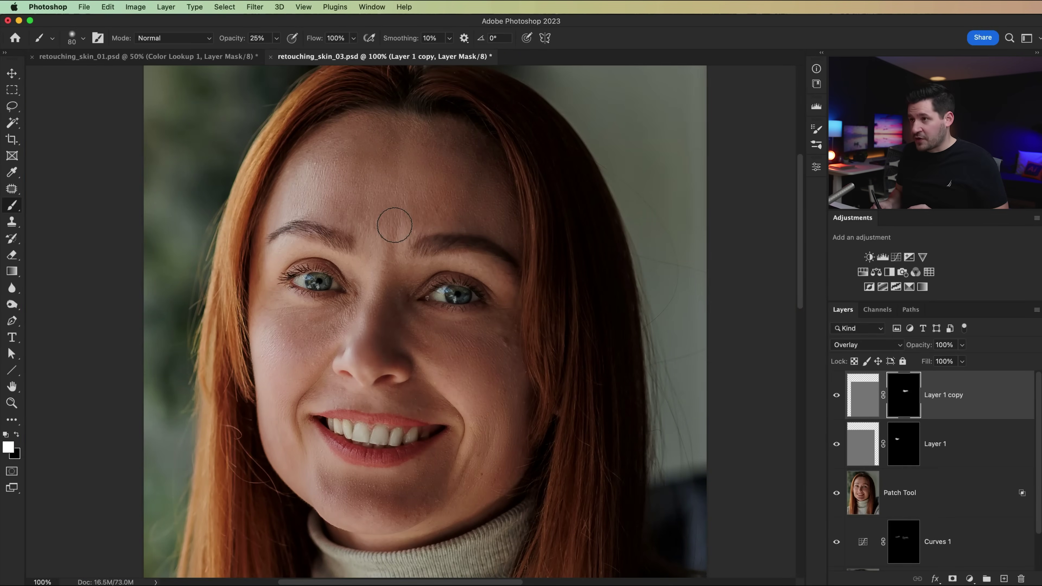
key("v")
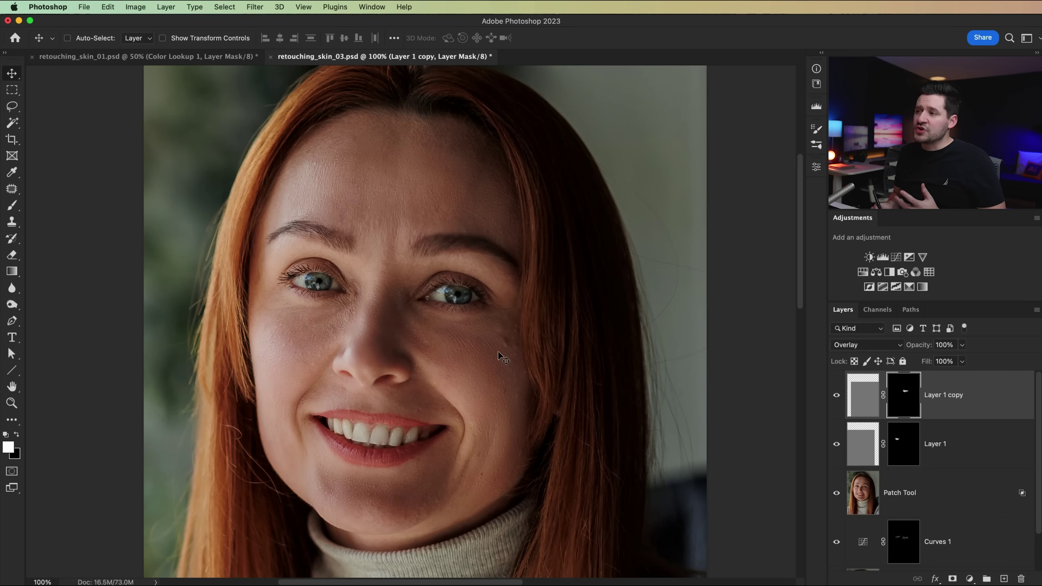
Step: Add a new layer named Color above the texture layers and set its blend mode to Color
key("super+equal")
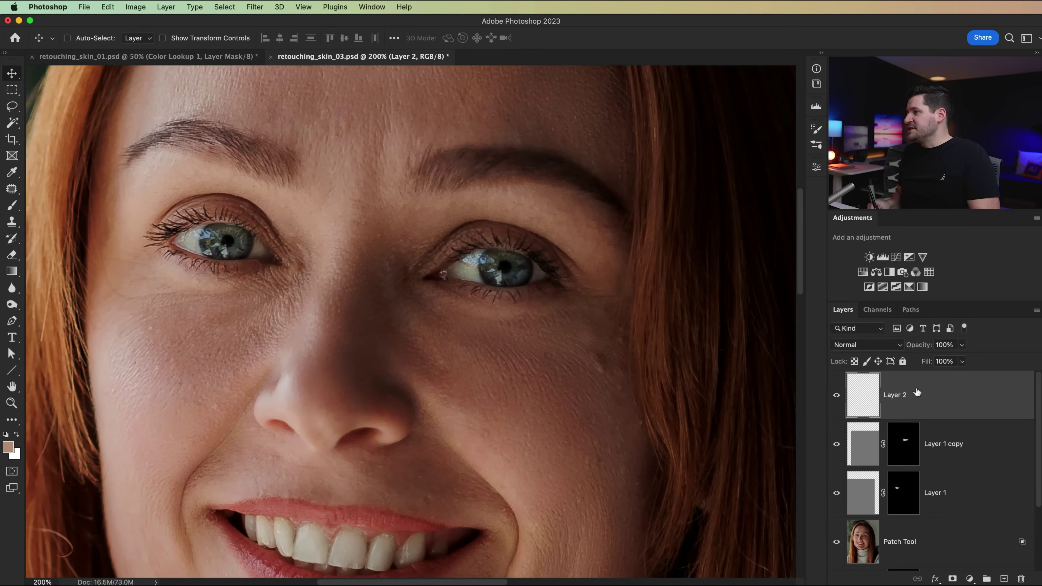
double_click(898, 395)
type("Color")
key("Return")
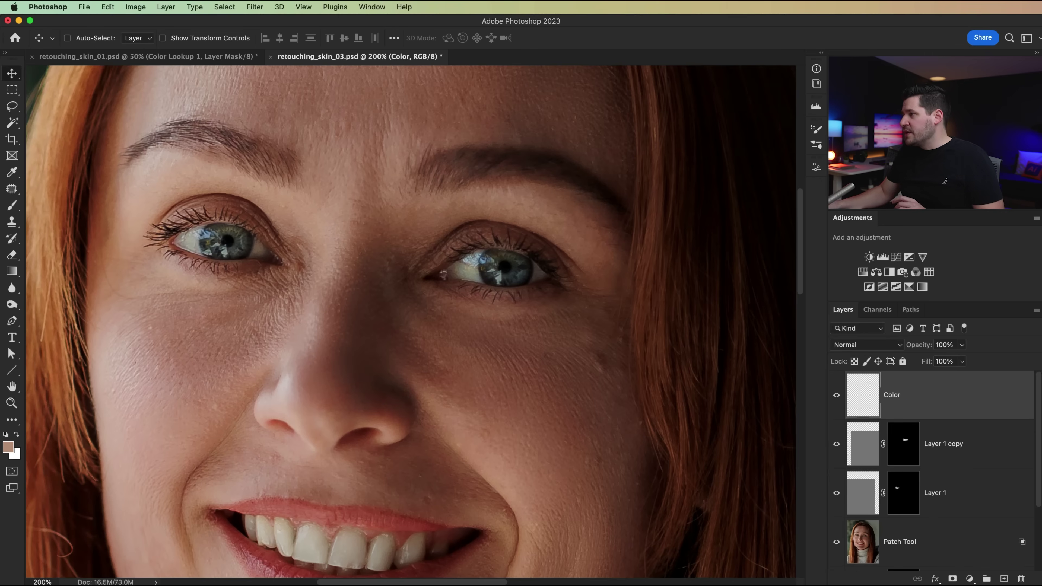
left_click(878, 348)
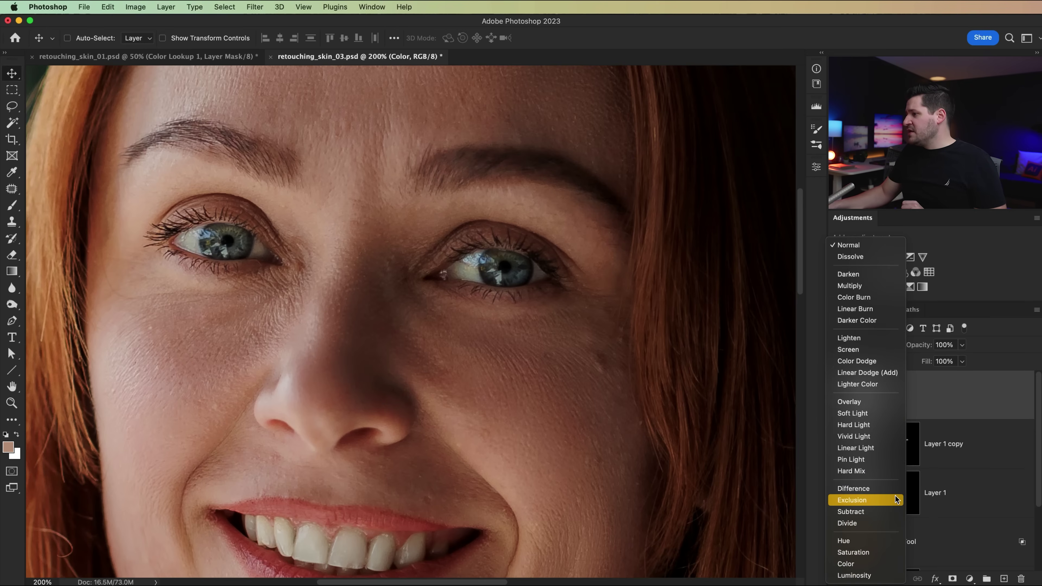
left_click(851, 560)
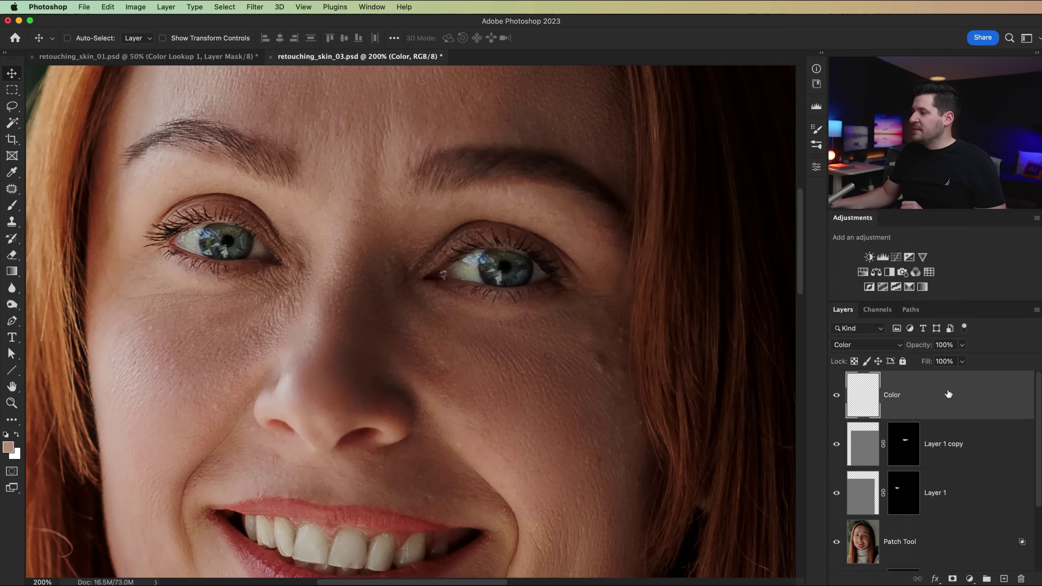
Step: Brush sampled neighbouring skin tones at 25% opacity beneath the right-hand eye on the Color layer
left_click(13, 207)
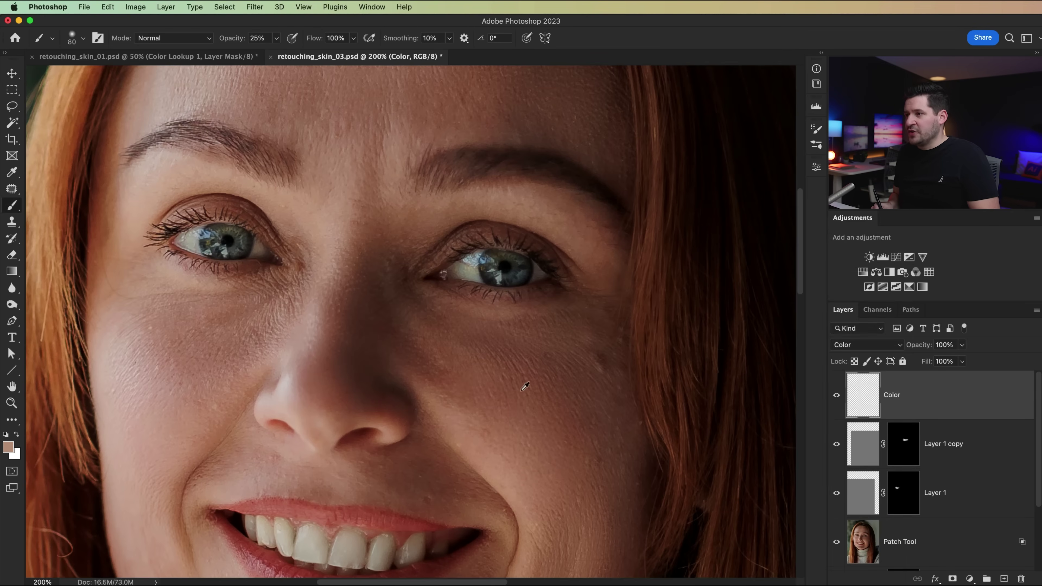
left_click_drag(500, 347, 460, 326)
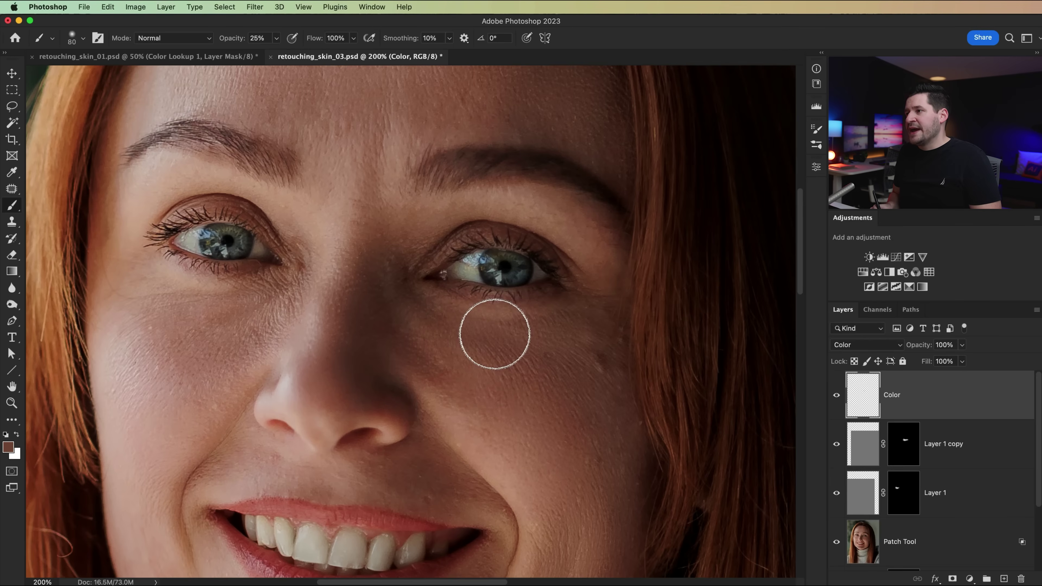
left_click(534, 356, "alt")
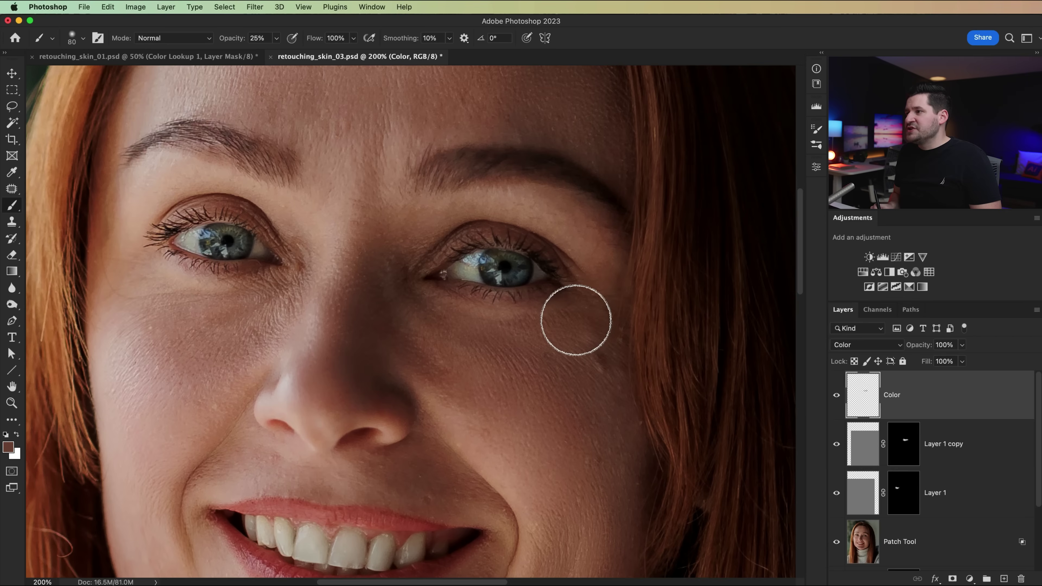
left_click(459, 350, "alt")
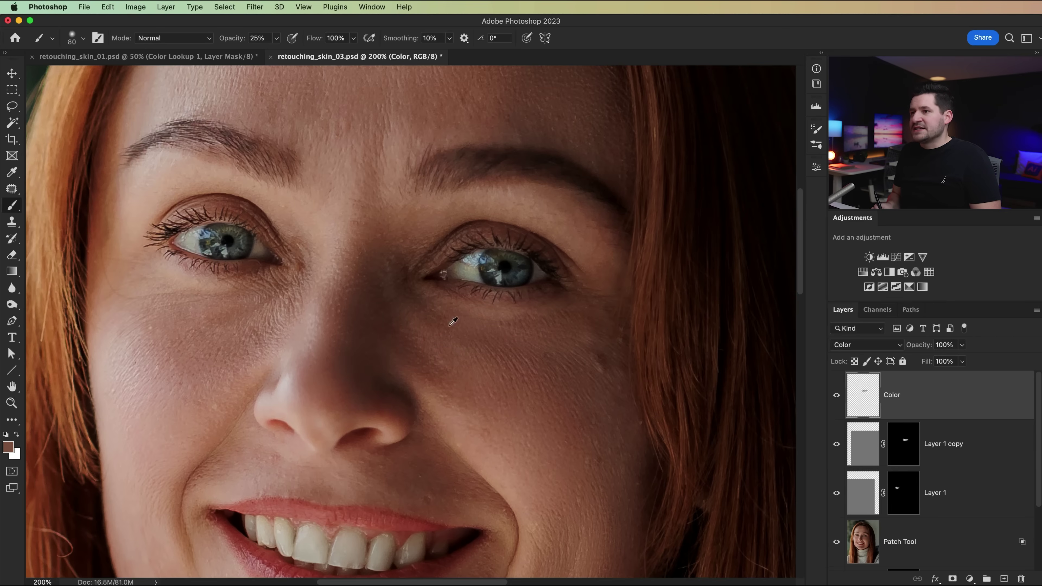
Step: Brush sampled cheek tones at 25% opacity over the skin beneath the left-hand eye on the Color layer
left_click(184, 320, "alt")
mouse_move(178, 303)
left_mouse_down()
mouse_move(158, 302)
mouse_move(163, 288)
mouse_move(265, 307)
mouse_move(195, 296)
mouse_move(167, 312)
left_mouse_up()
left_click(190, 322, "alt")
mouse_move(211, 338)
left_mouse_down()
mouse_move(290, 296)
mouse_move(231, 306)
left_mouse_up()
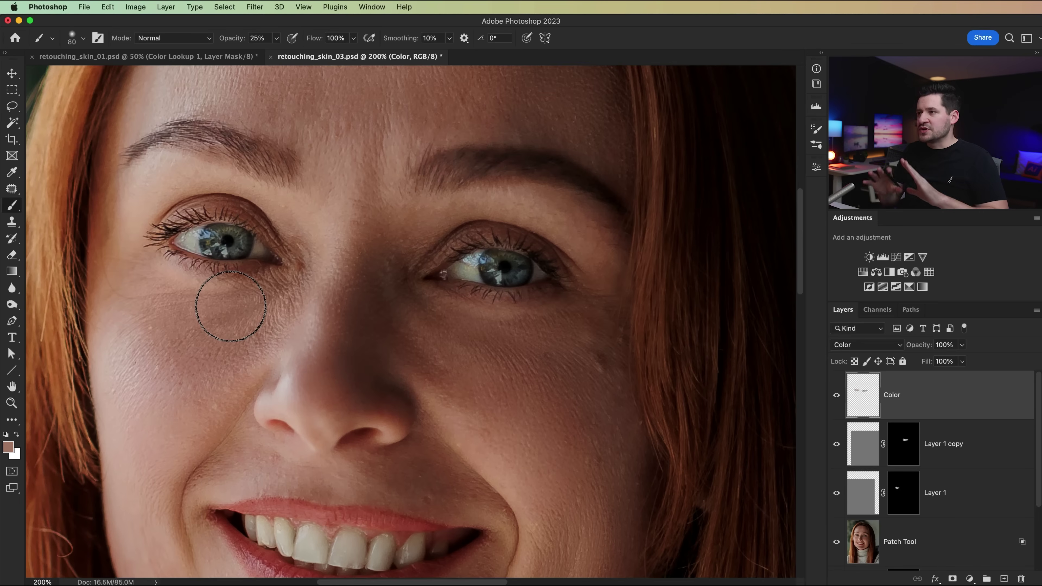
Step: Compare the portrait before and after retouching by showing only the Background layer and restoring all the layers
key("super+minus")
key("super+minus")
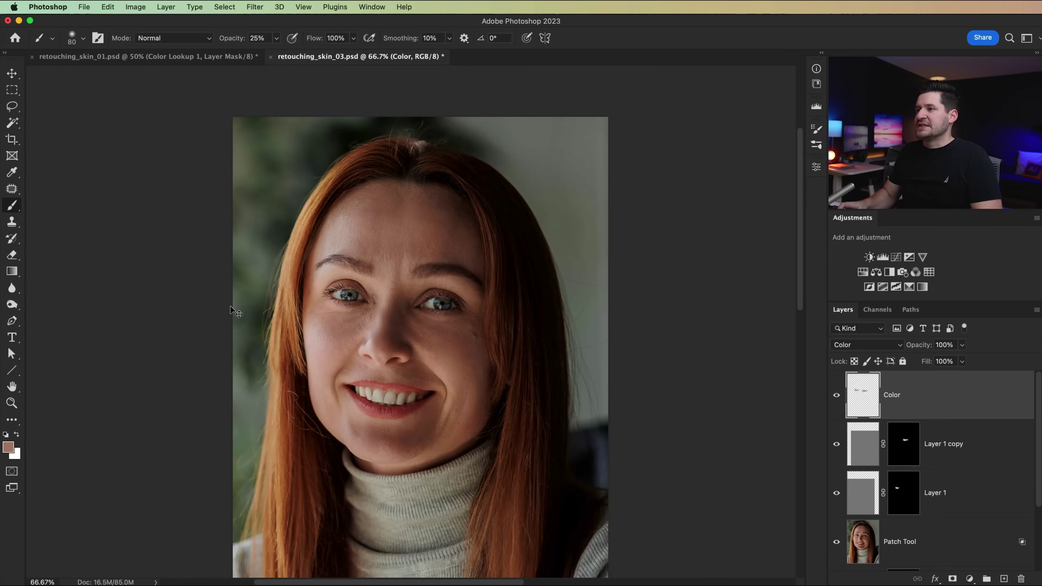
key("v")
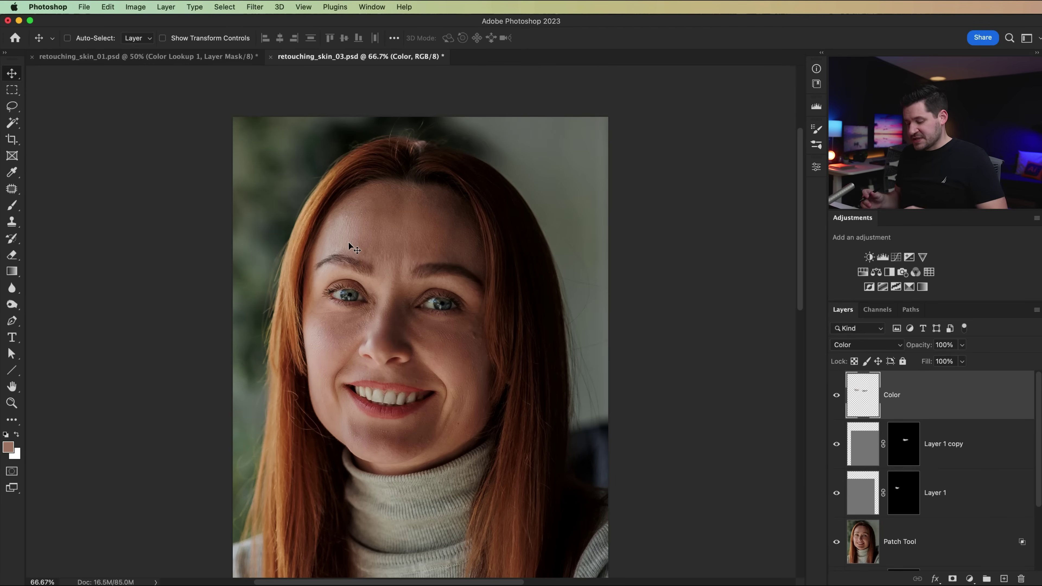
key("super+plus")
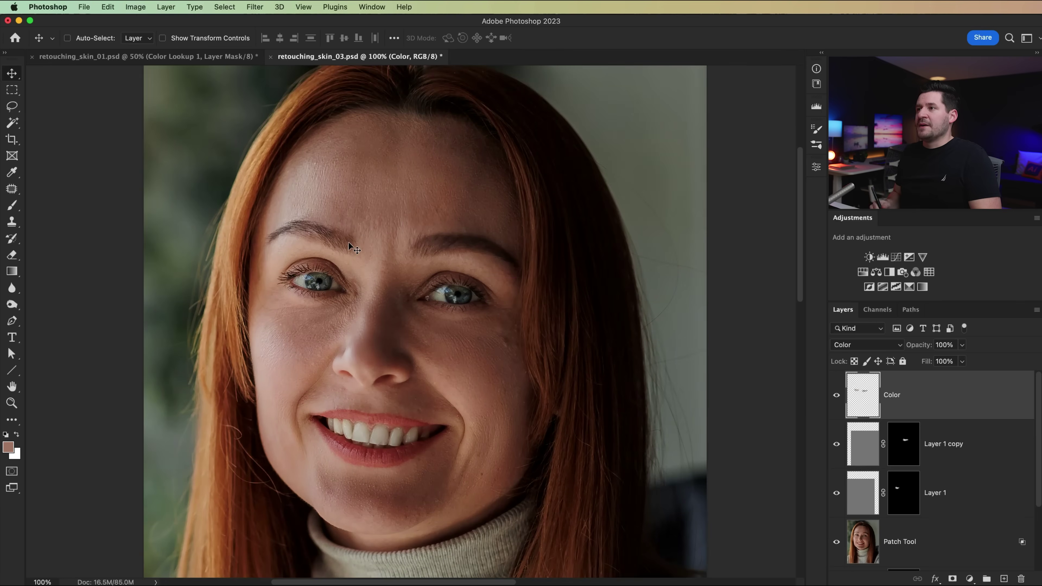
left_click_drag(413, 245, 422, 271)
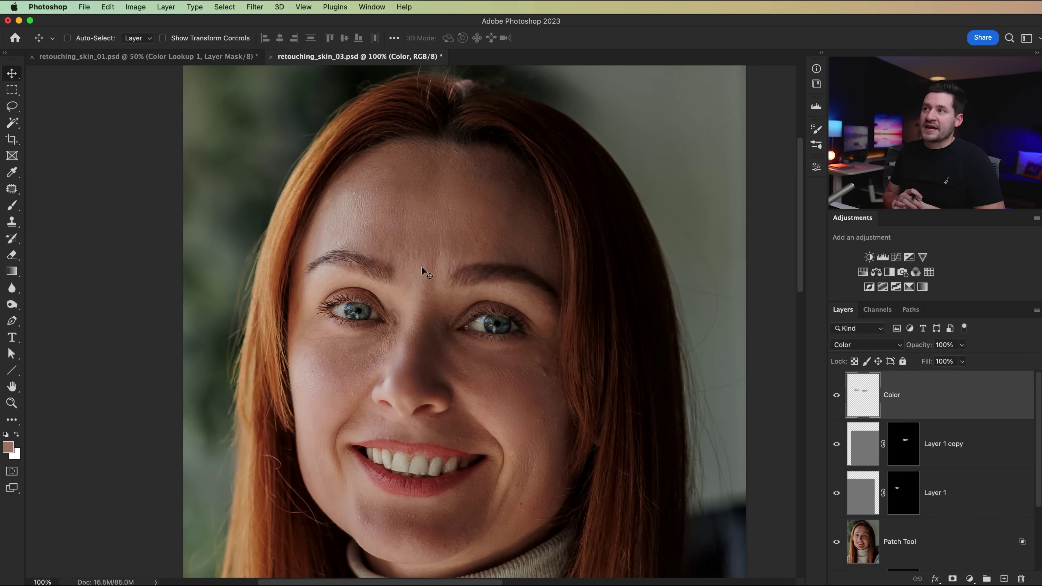
left_click_drag(488, 388, 504, 345)
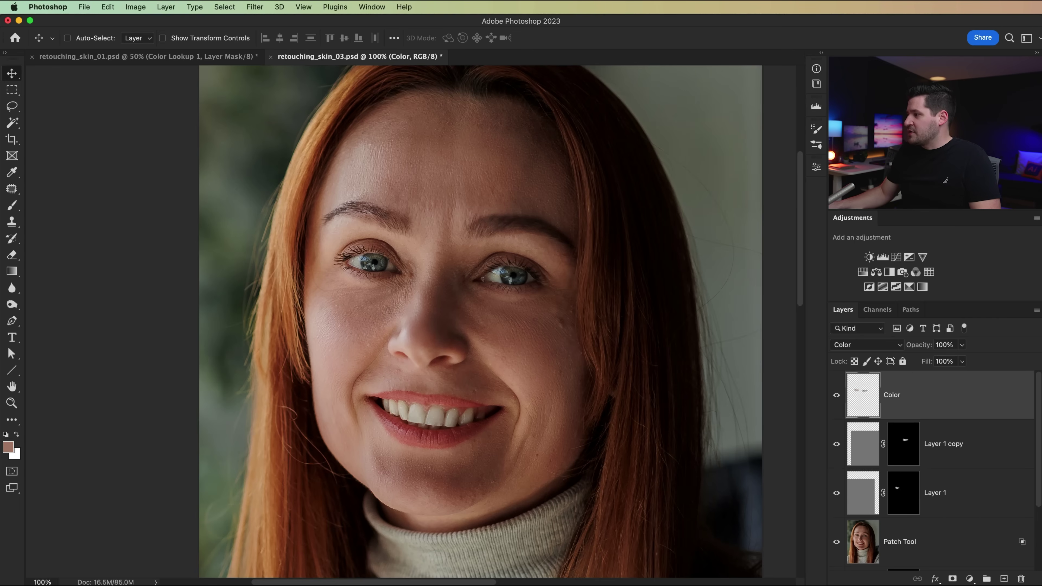
scroll(851, 519, "down", 3)
left_click(837, 548, "alt")
left_click(838, 547, "alt")
left_click(837, 548, "alt")
left_click(837, 547, "alt")
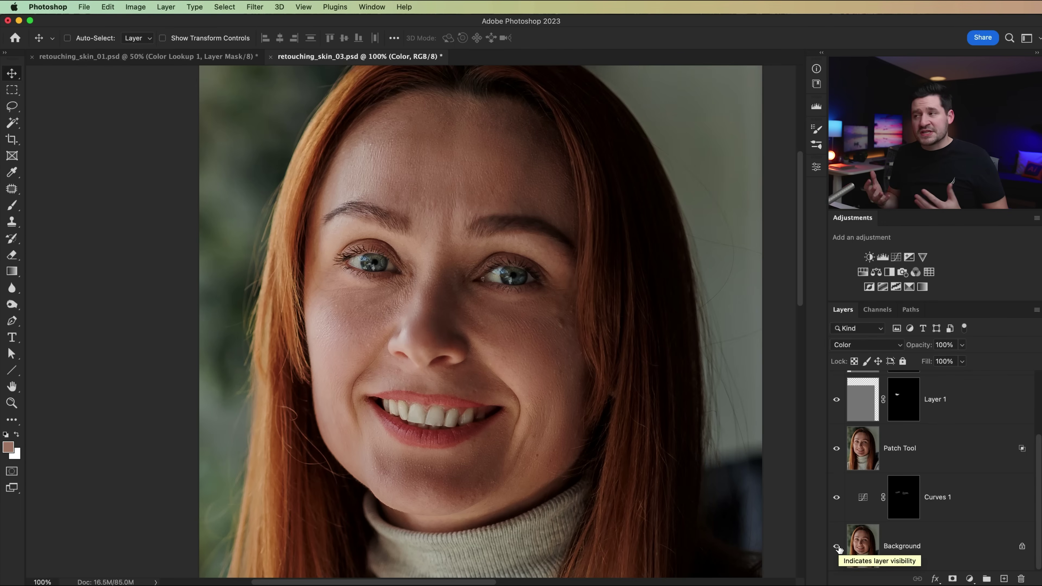
key("super+minus")
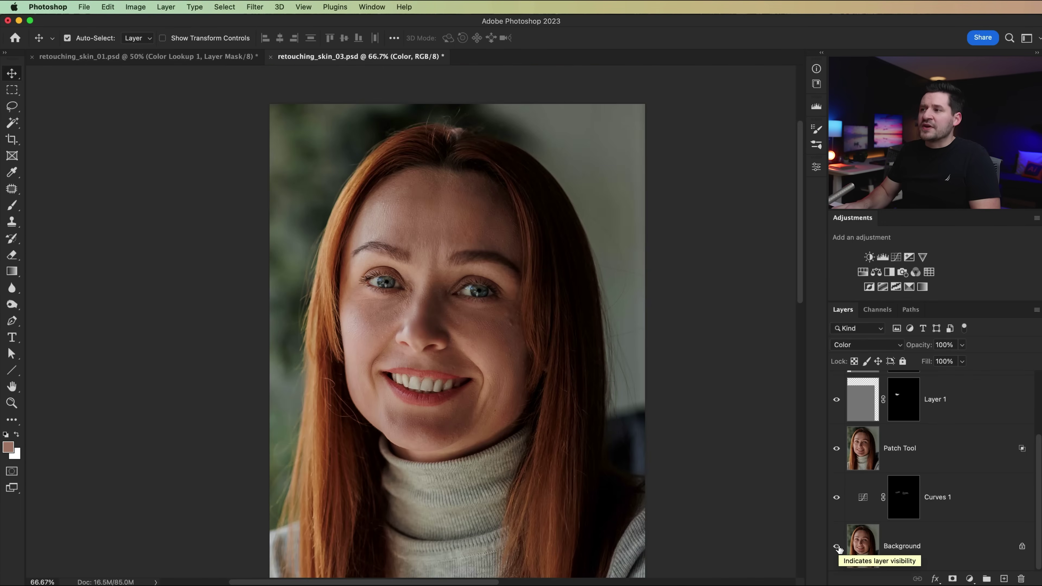
key("super+minus")
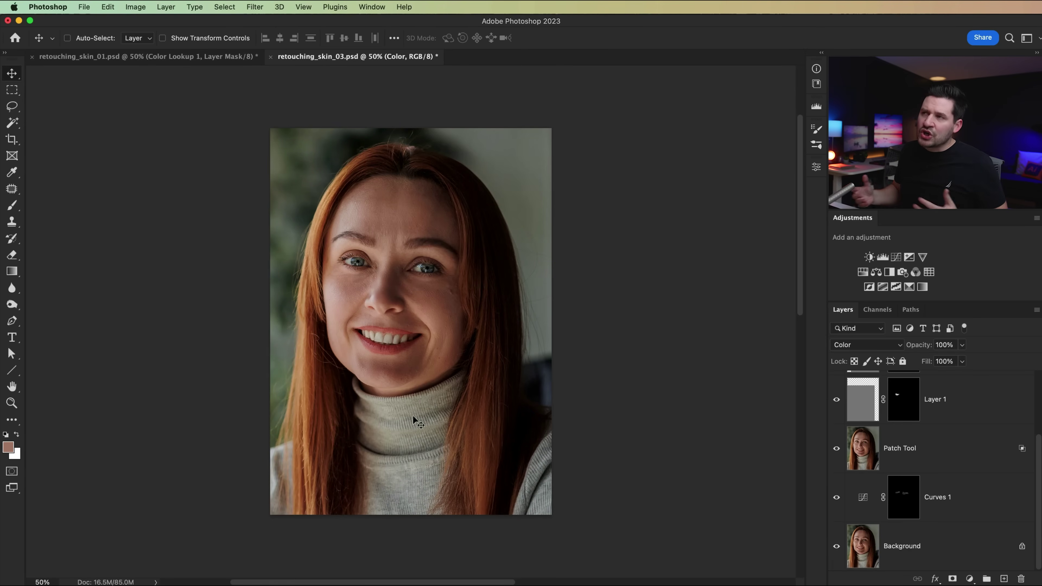
Step: Duplicate the retouching_skin_01.psd document as retouching_skin_01 copy and delete all of the copy's layers above Background
left_click(118, 59)
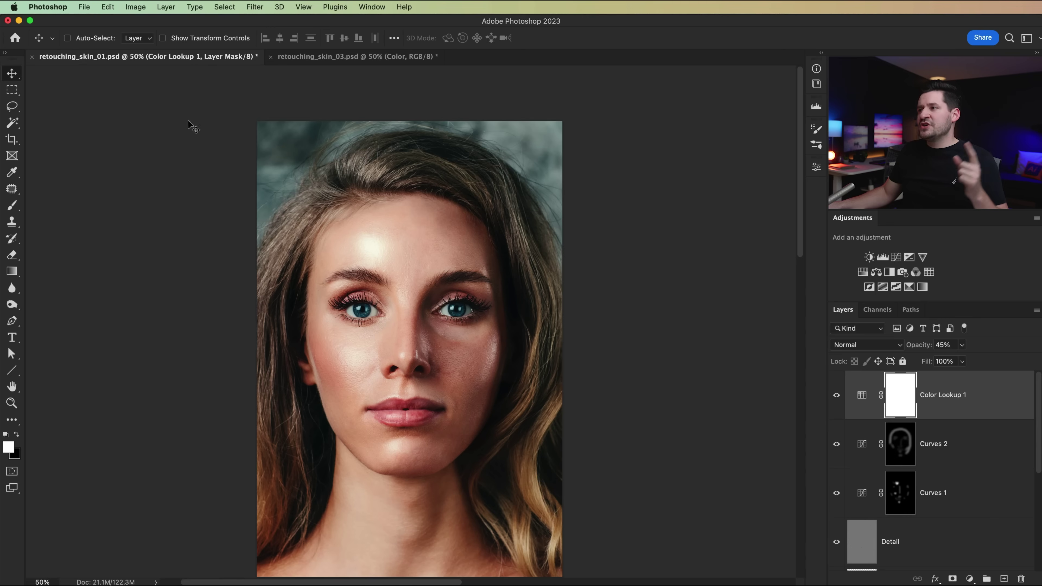
left_click(135, 7)
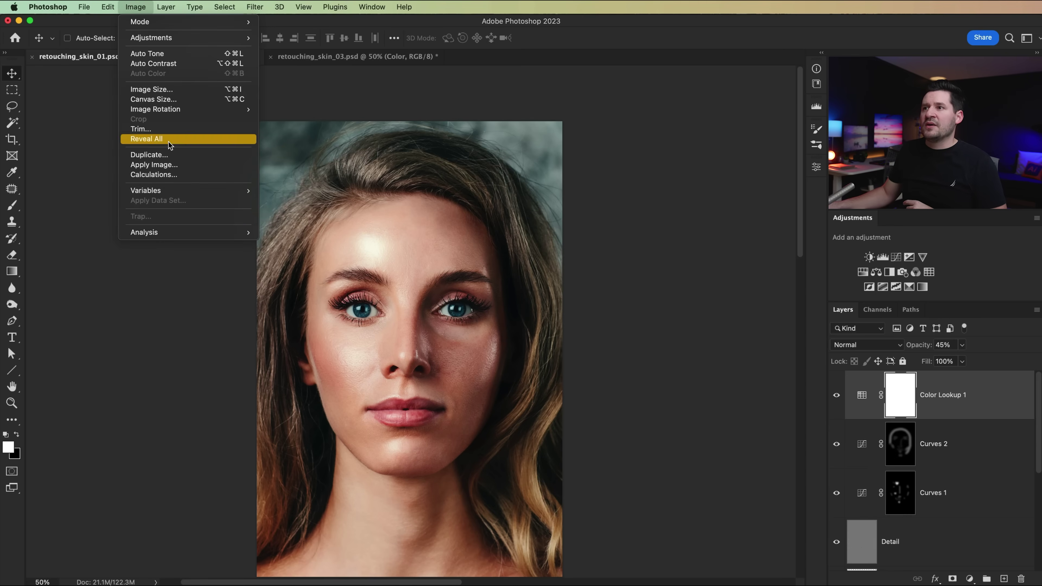
left_click(164, 154)
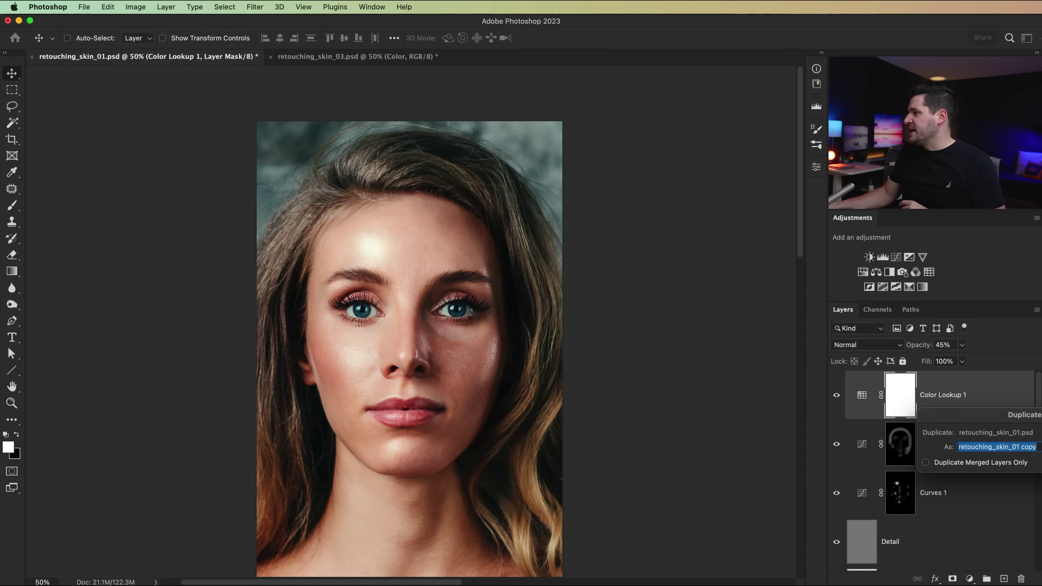
key("Return")
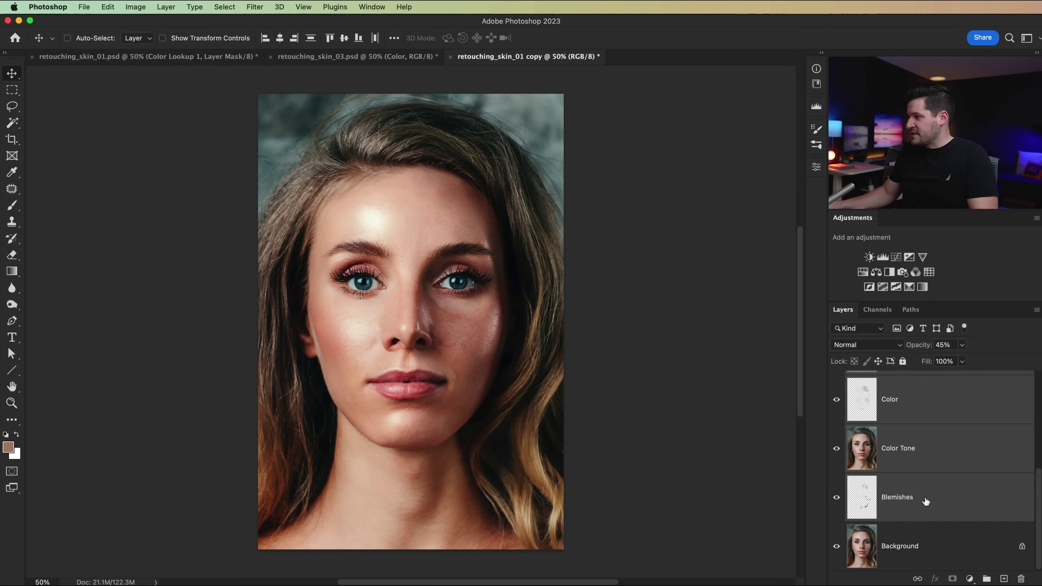
key("Delete")
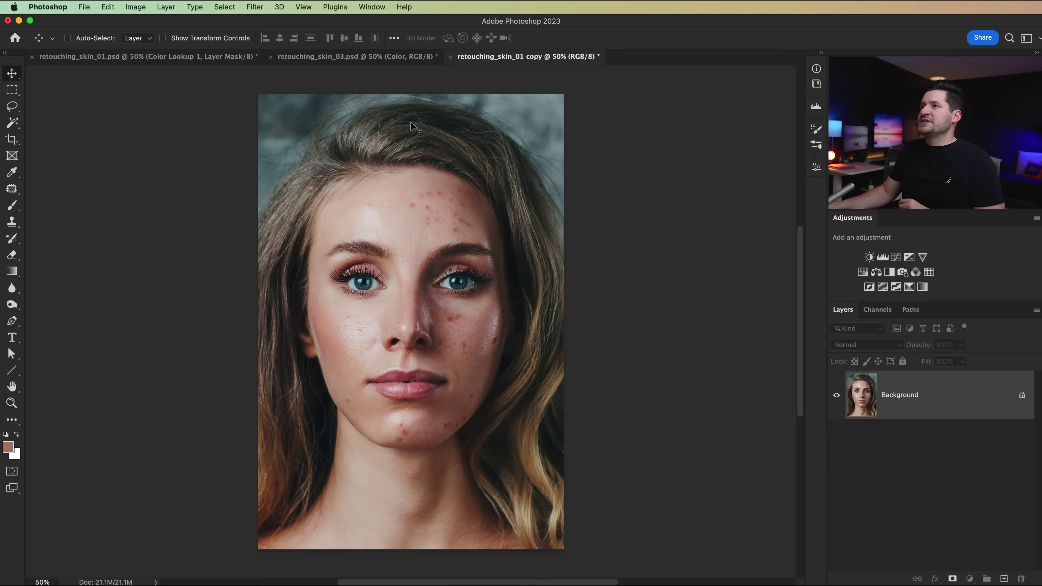
Step: Open Neural Filters for the unretouched portrait and enable Skin Smoothing
left_click(255, 7)
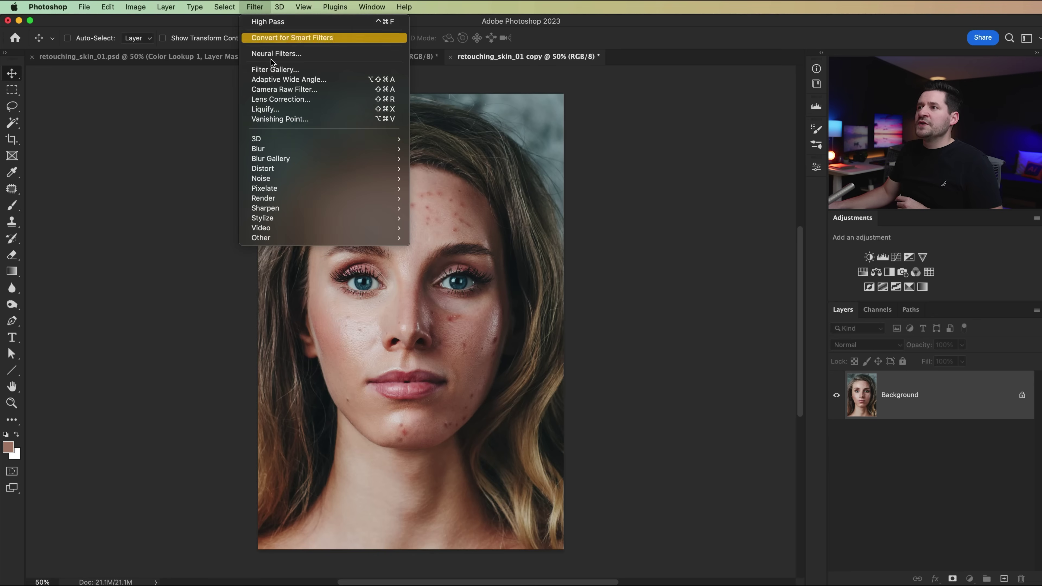
left_click(289, 54)
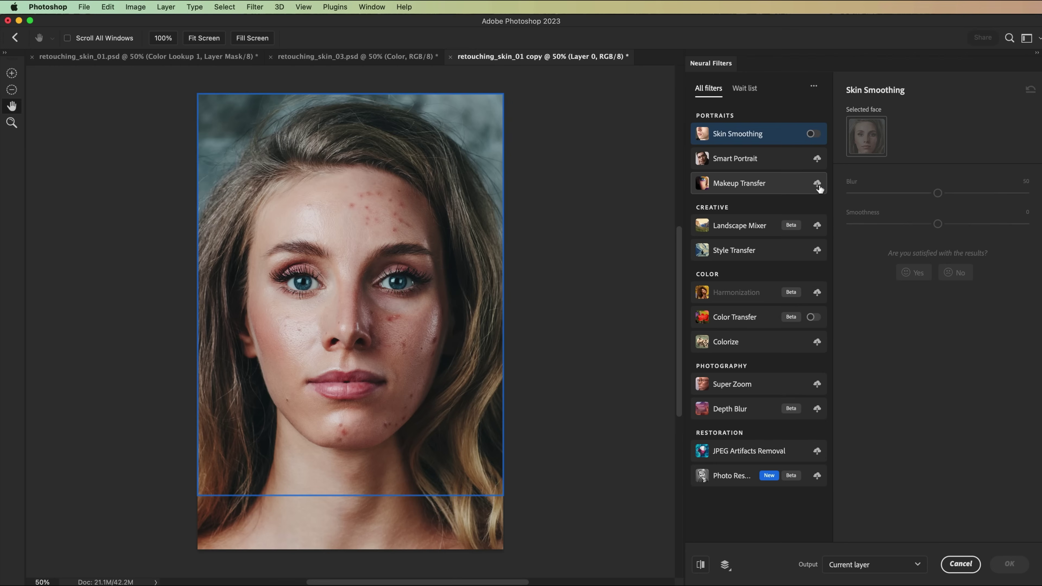
left_click(811, 134)
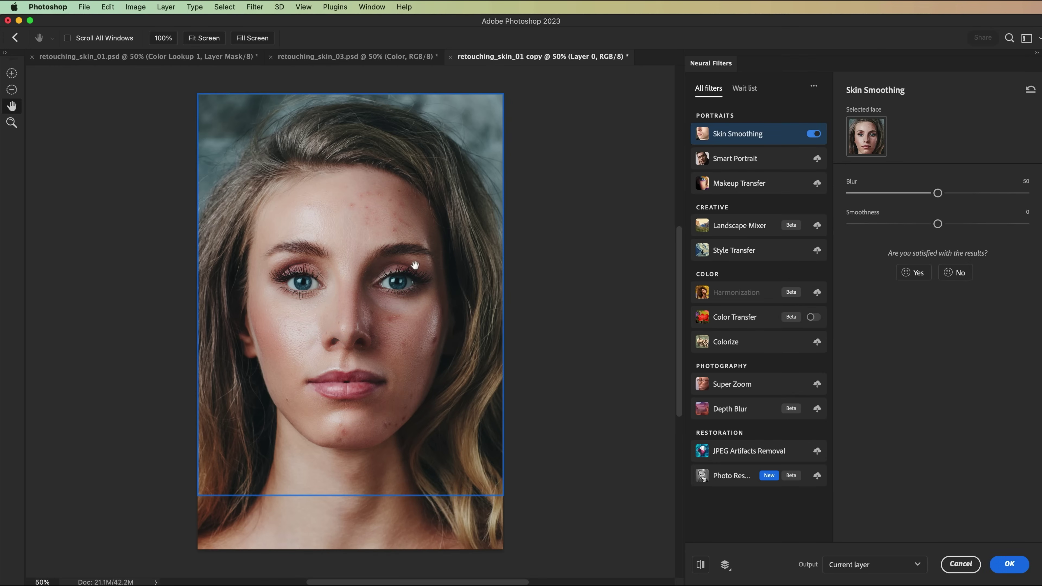
Step: Try Skin Smoothing with blur 97 and smoothness +27, and inspect the face at 100% zoom
key("super+1")
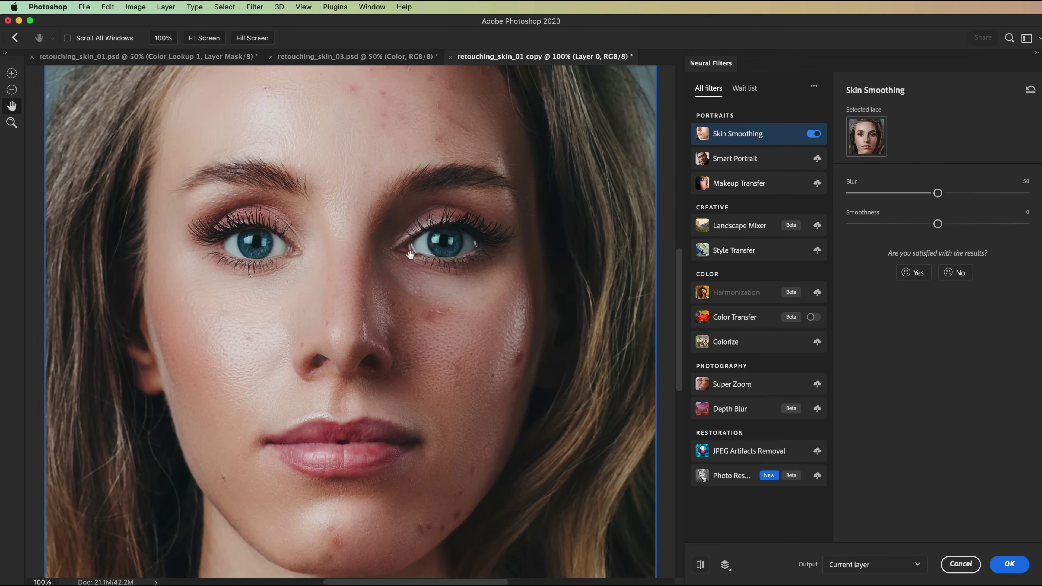
left_click_drag(411, 234, 409, 332)
left_click_drag(938, 192, 978, 193)
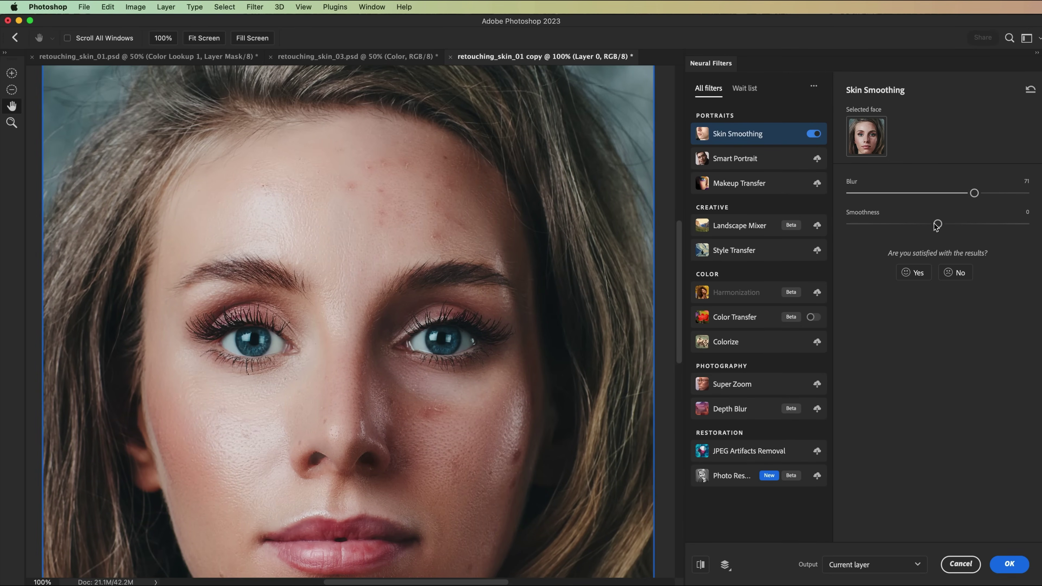
left_click_drag(932, 227, 984, 225)
left_click_drag(974, 194, 1022, 197)
left_click_drag(424, 429, 442, 330)
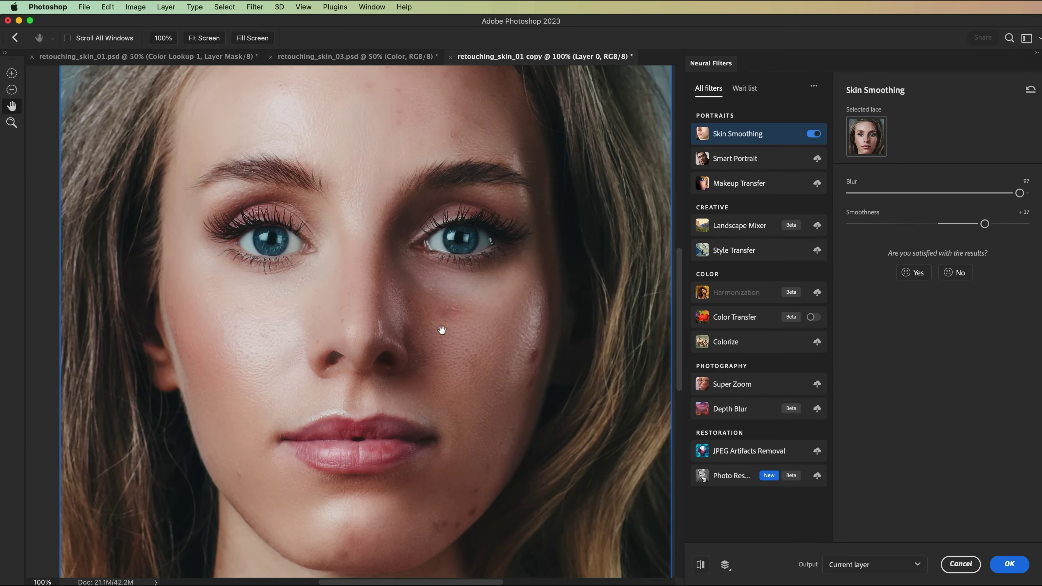
left_click_drag(459, 446, 467, 393)
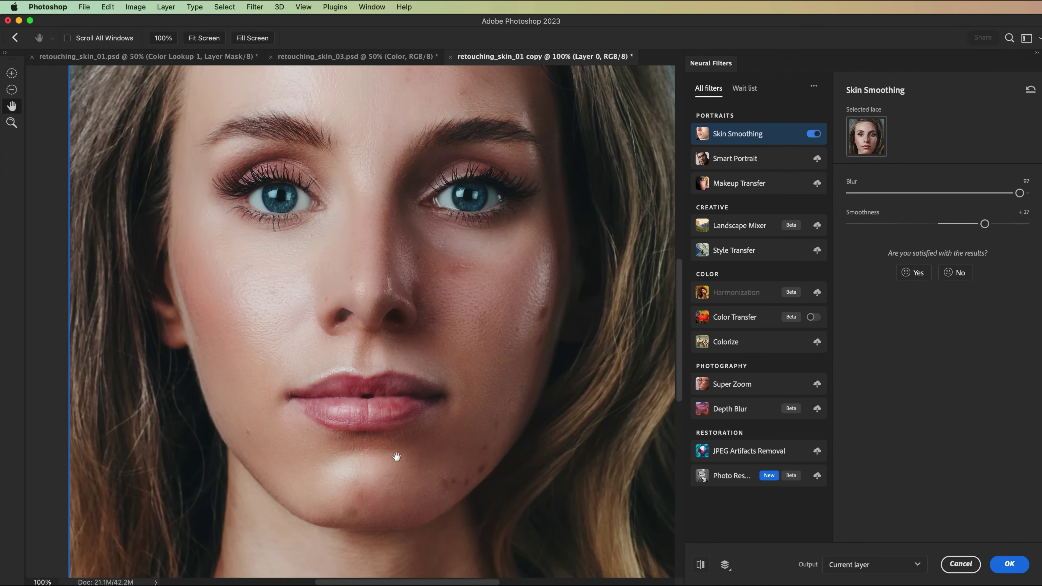
left_click_drag(485, 319, 494, 464)
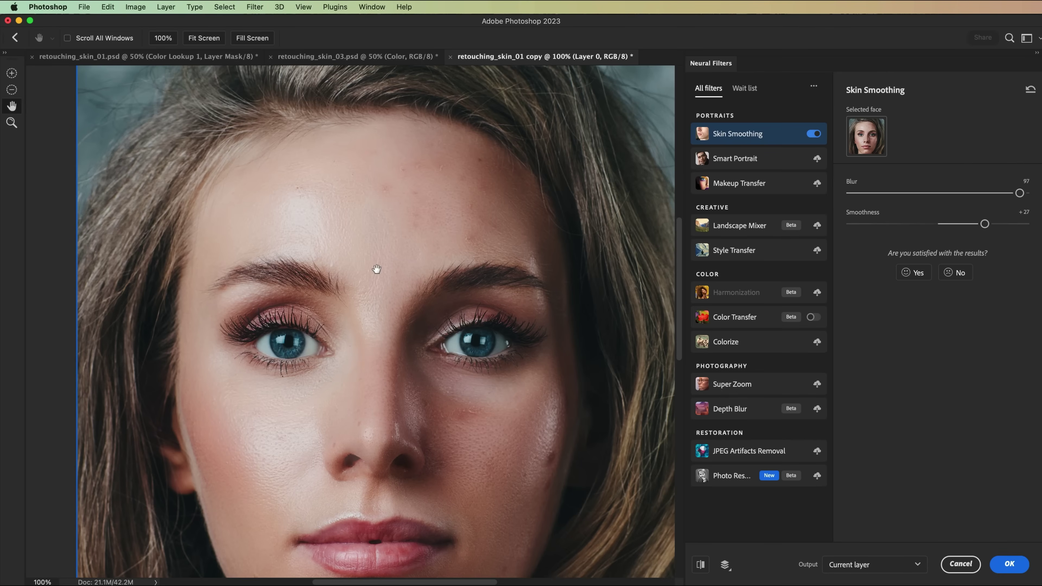
Step: Try Skin Smoothing at blur 53 and smoothness -4, and finally set blur to 92 and smoothness to +27
left_click_drag(1019, 194, 942, 193)
left_click_drag(984, 225, 931, 224)
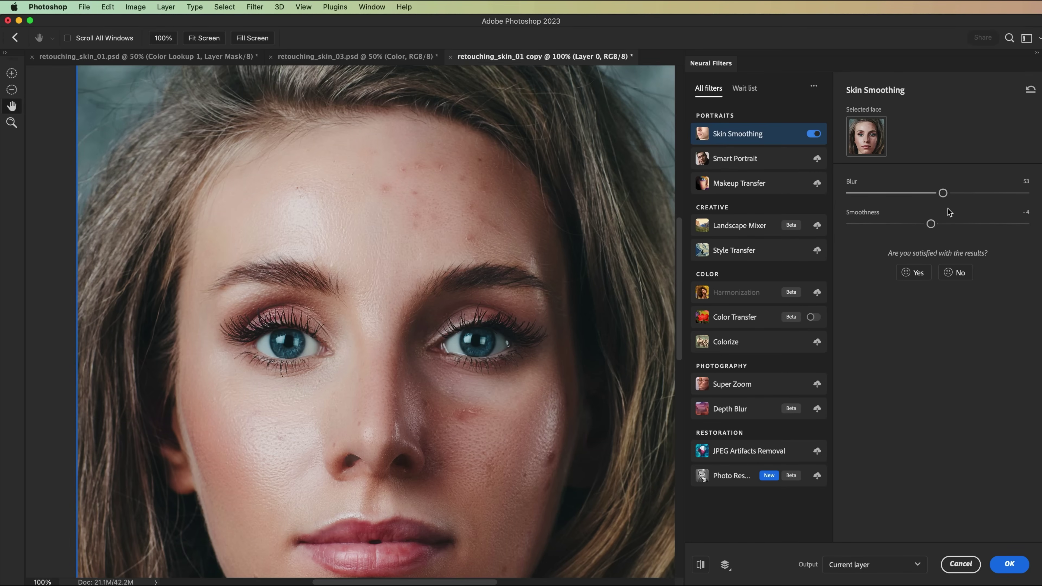
left_click_drag(944, 193, 1011, 193)
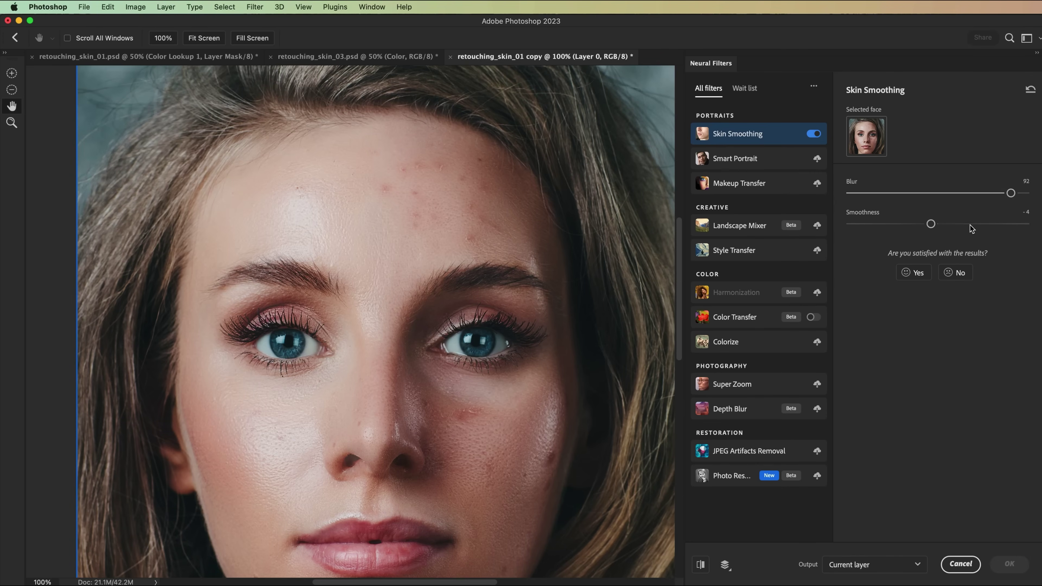
left_click_drag(931, 224, 984, 224)
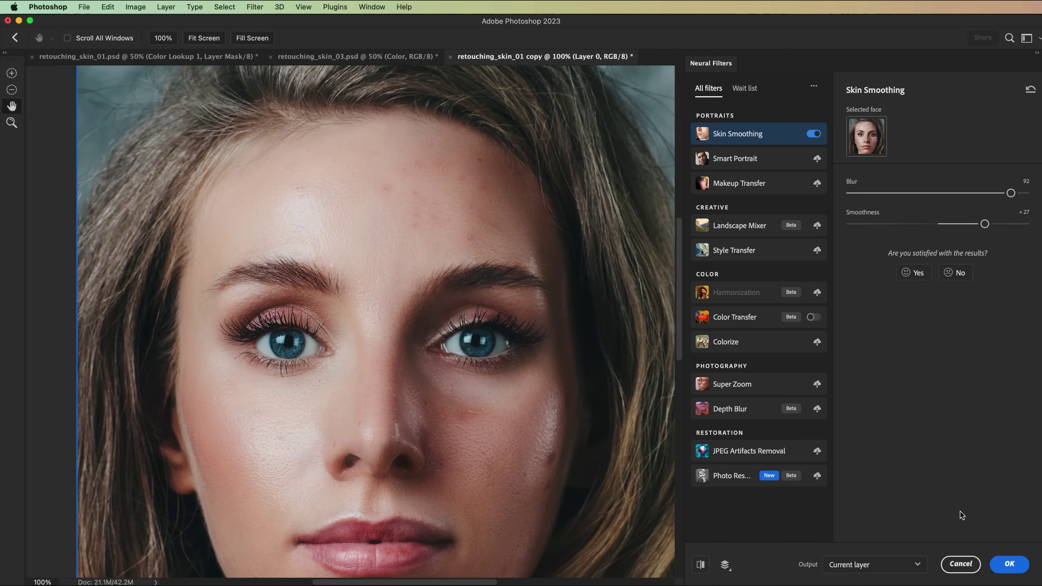
Step: Apply the Skin Smoothing filter with its result output to a new layer
left_click(884, 564)
left_click(878, 528)
left_click(1009, 563)
Step: Compare the face at 100% zoom with the Skin Smoothing layer hidden and shown
left_click_drag(404, 194, 556, 281)
key("z")
left_click(520, 260)
left_click(520, 260)
left_click(836, 395)
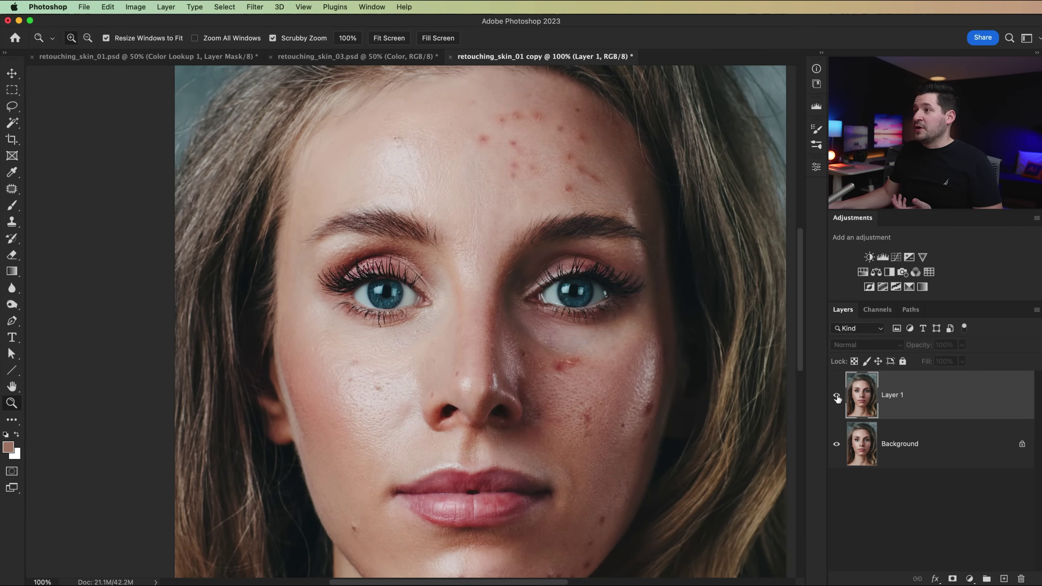
left_click(836, 395)
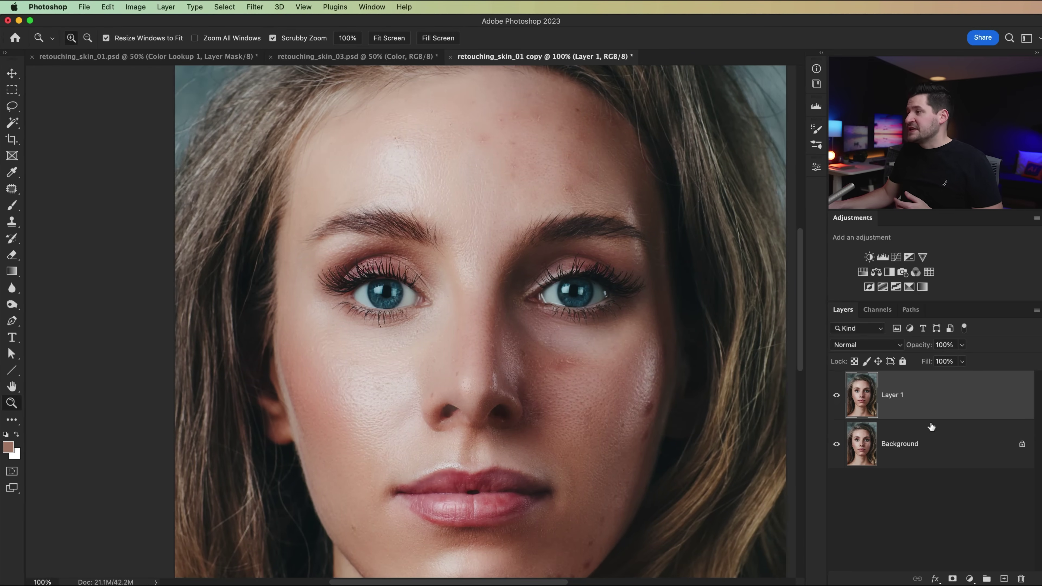
Step: Restrict Layer 1 with Blend If by splitting the Underlying Layer's highlight limit to 67 / 255 in its blending options
left_click_drag(926, 344, 992, 369)
double_click(940, 390)
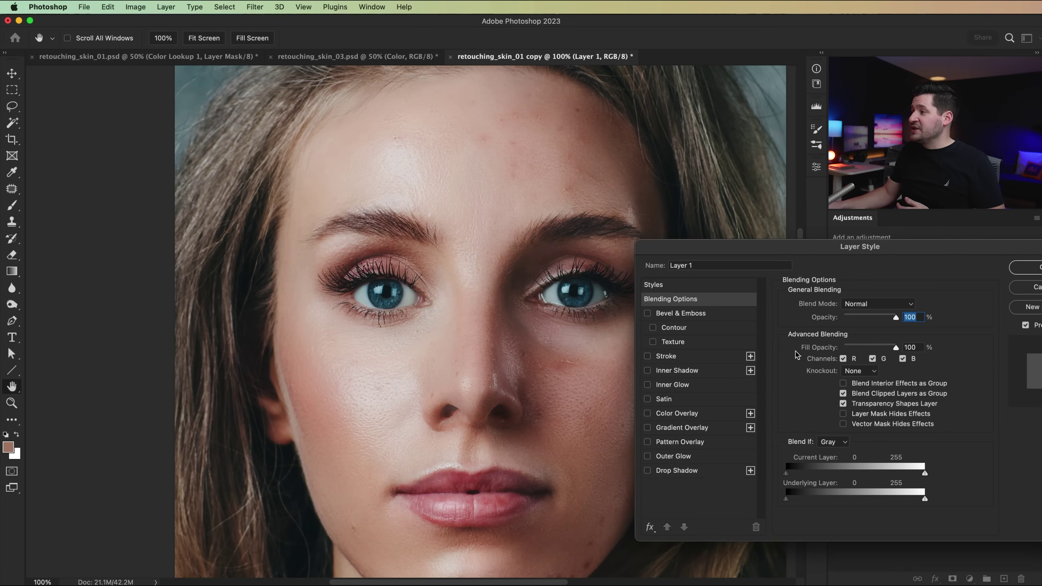
left_click_drag(869, 249, 789, 250)
left_click_drag(693, 247, 435, 234)
left_click_drag(659, 240, 972, 268)
left_click_drag(898, 515, 811, 516)
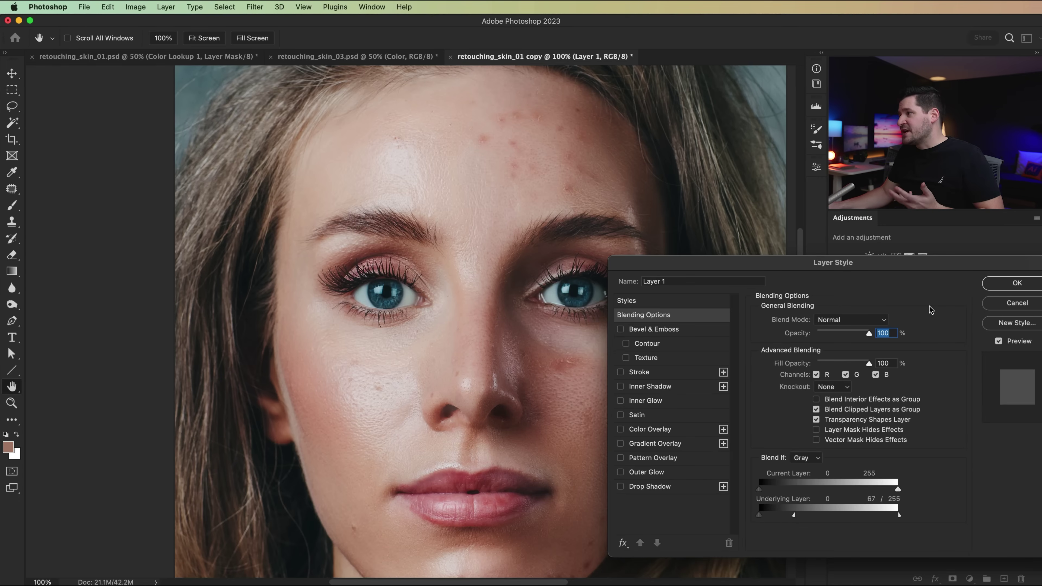
left_click(999, 341)
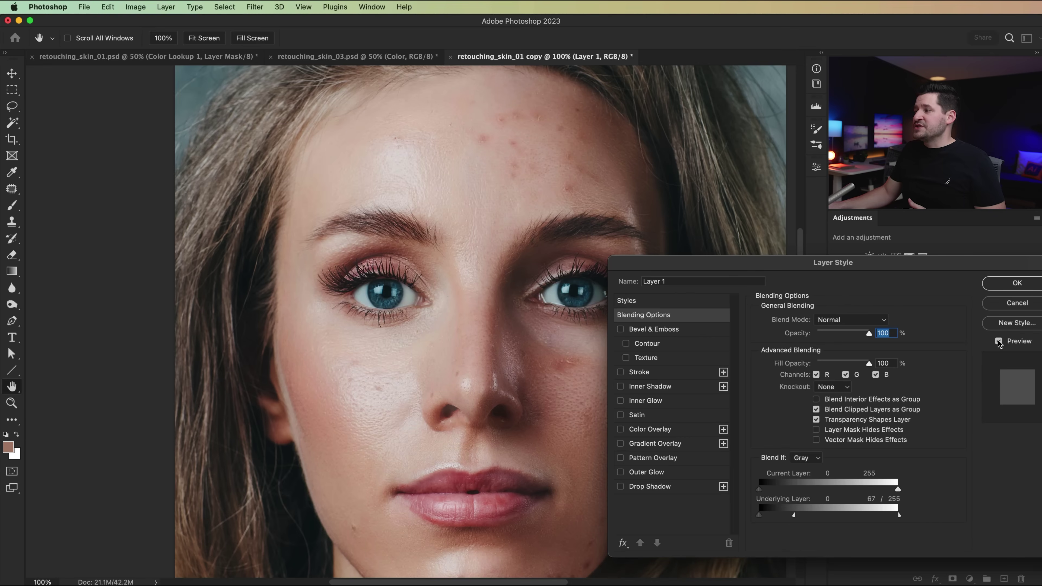
left_click(1013, 287)
Step: Compare the portrait with Layer 1 hidden and shown, and zoom out to 66.7%
left_click(836, 395)
left_click(835, 395)
left_click(836, 395)
left_click(836, 395)
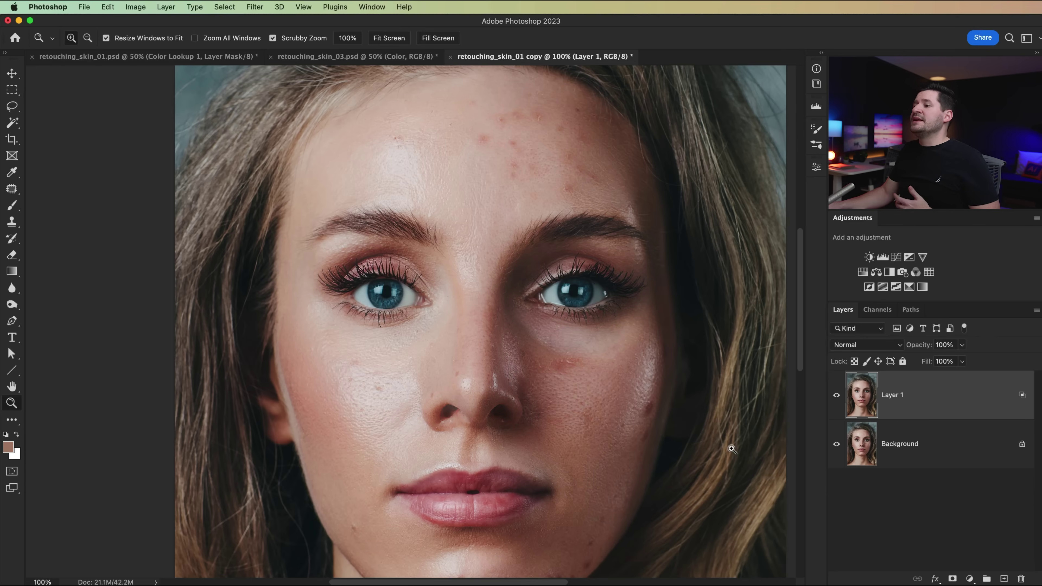
left_click(709, 453, "alt")
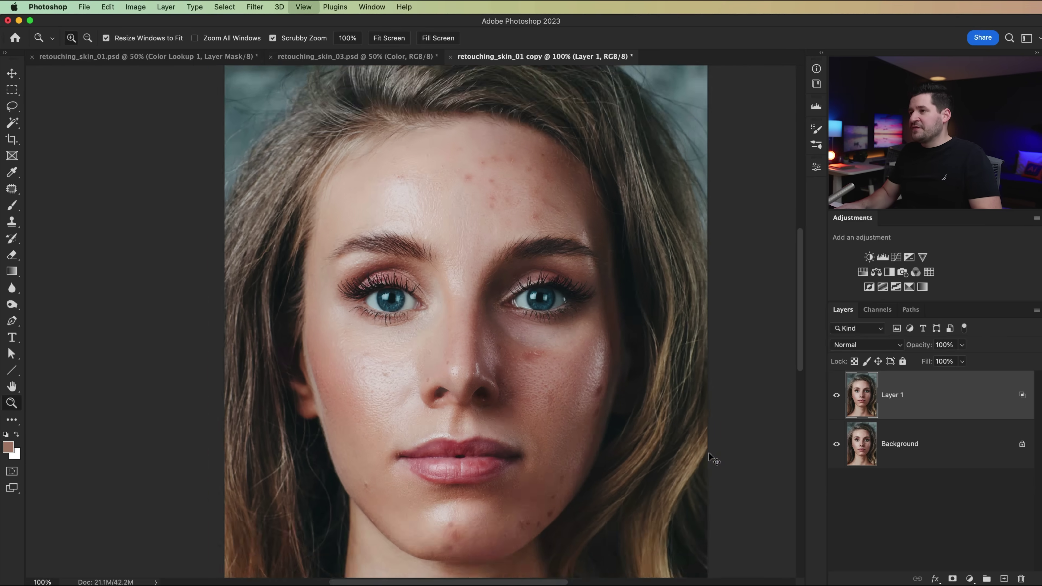
Step: Switch to the retouching_skin_01.psd document and view the whole manually retouched portrait
left_click(210, 58)
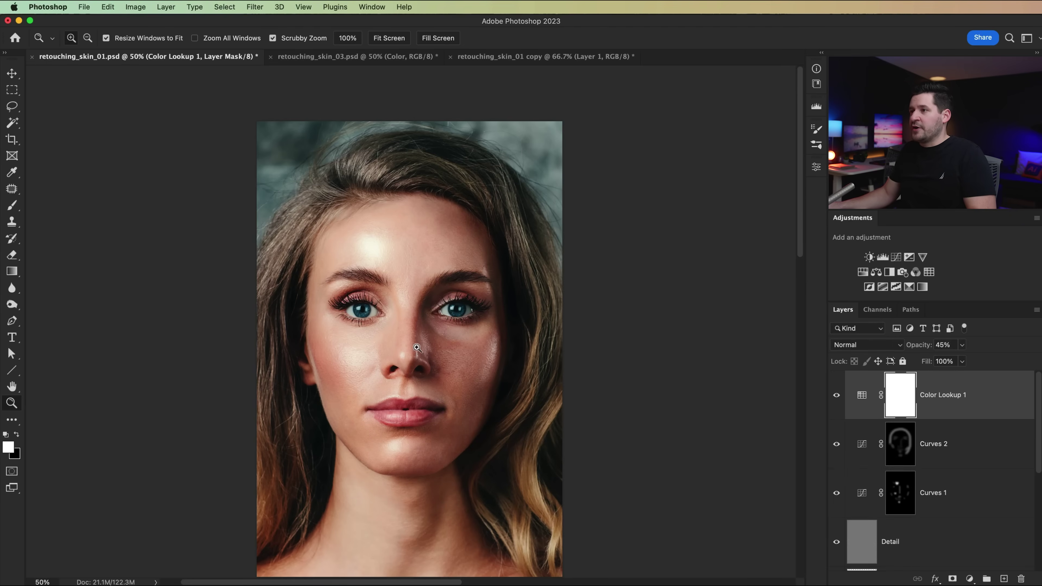
scroll(443, 312, "down", 2)
scroll(443, 312, "left", 2)
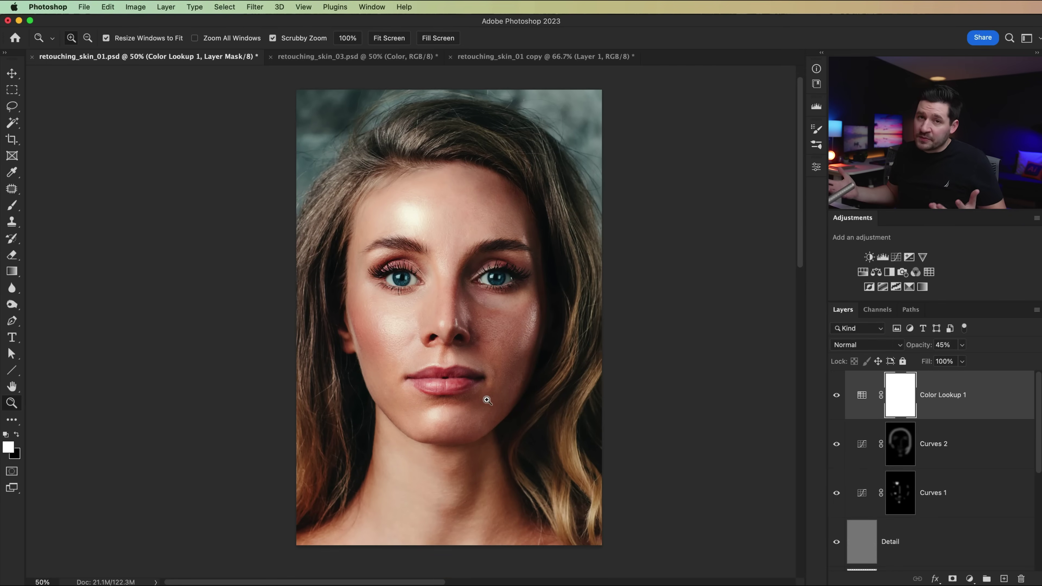